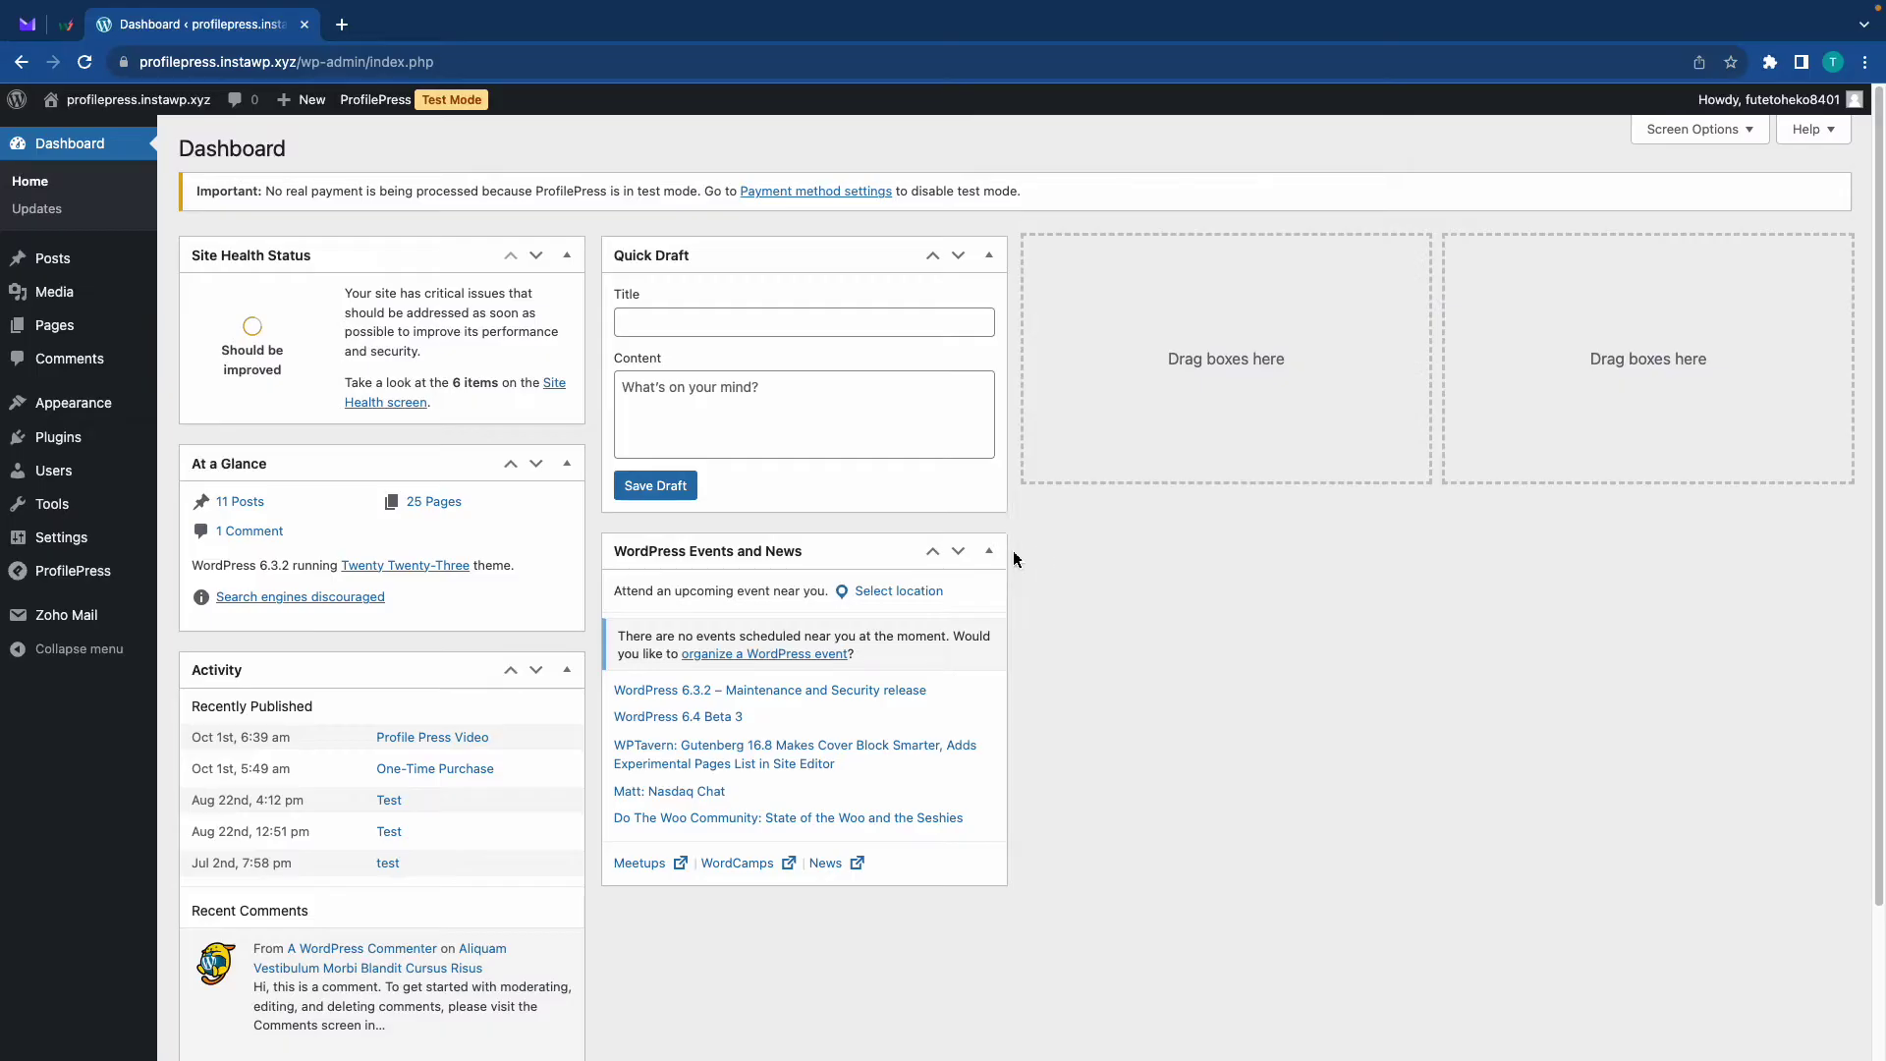
# Activate the Invite Codes addon on the ProfilePress Addons page, then go to Settings
pyautogui.moveTo(72, 570)
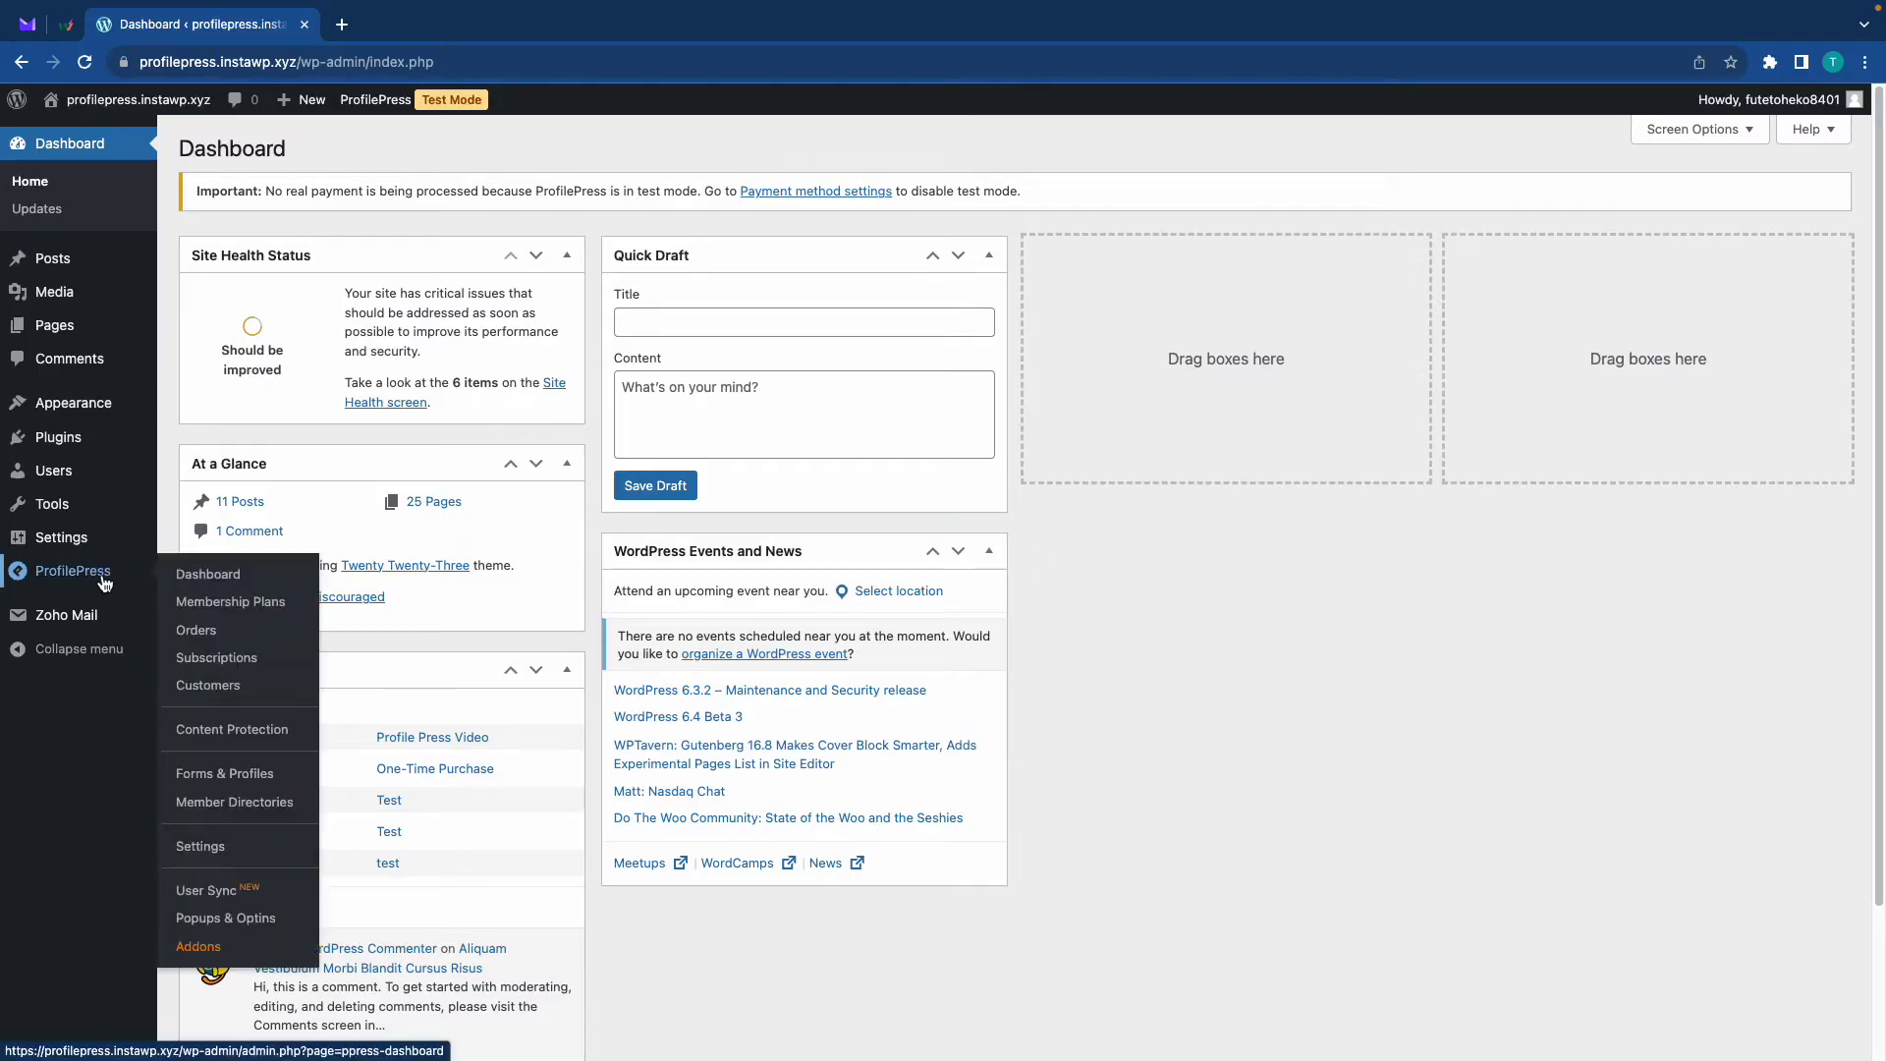
pyautogui.click(195, 945)
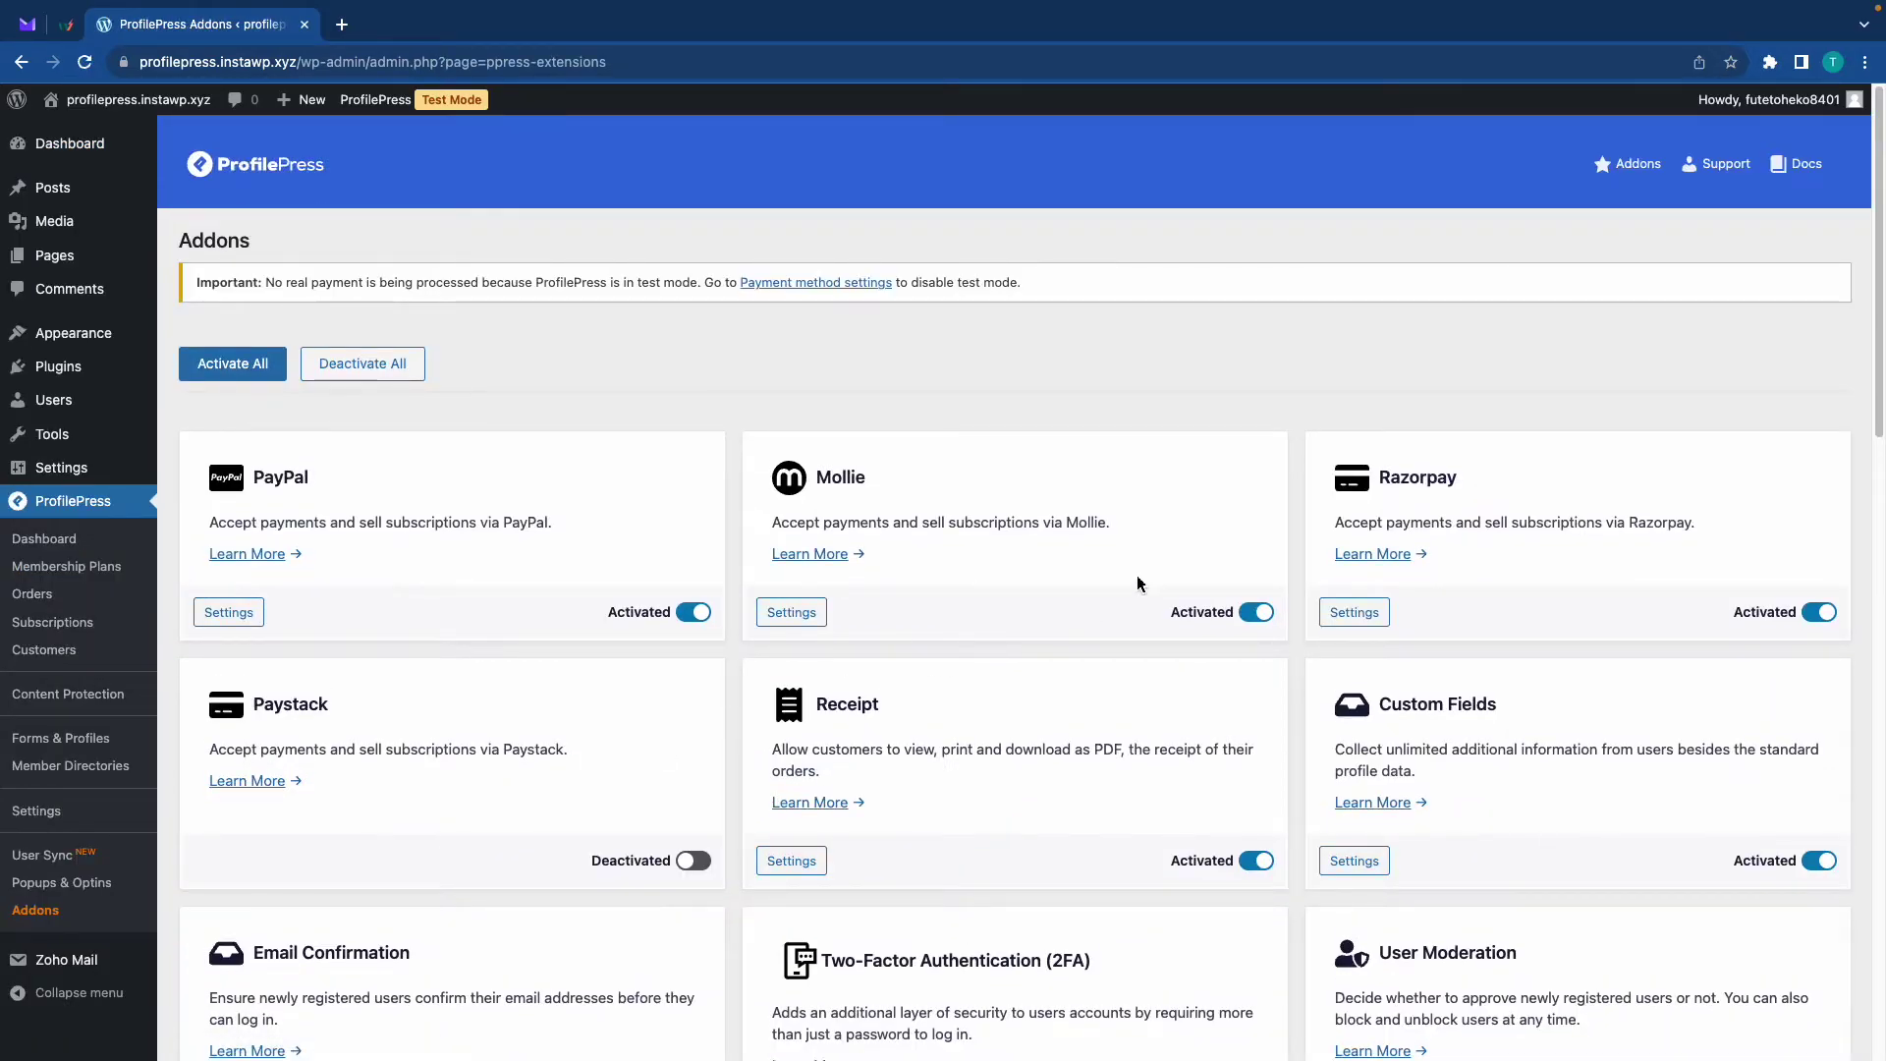
pyautogui.scroll(-8, 1354, 555)
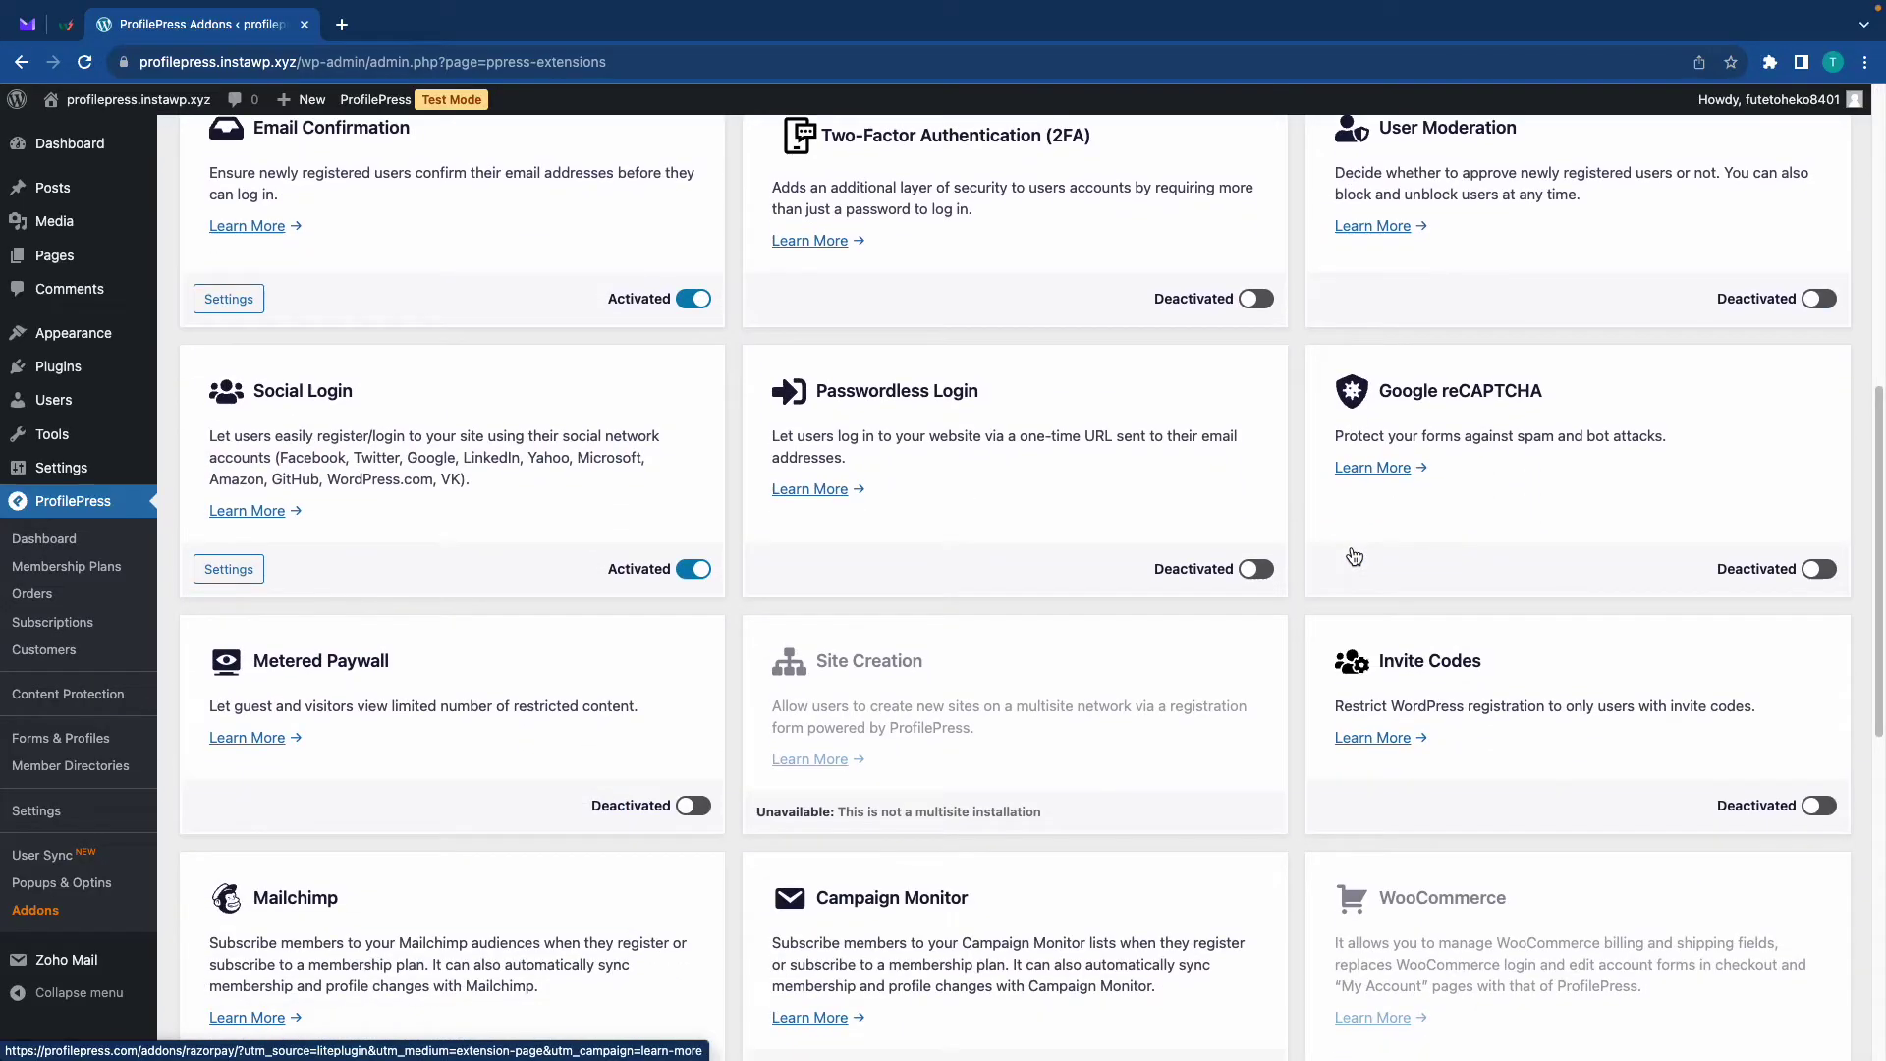
pyautogui.click(1828, 815)
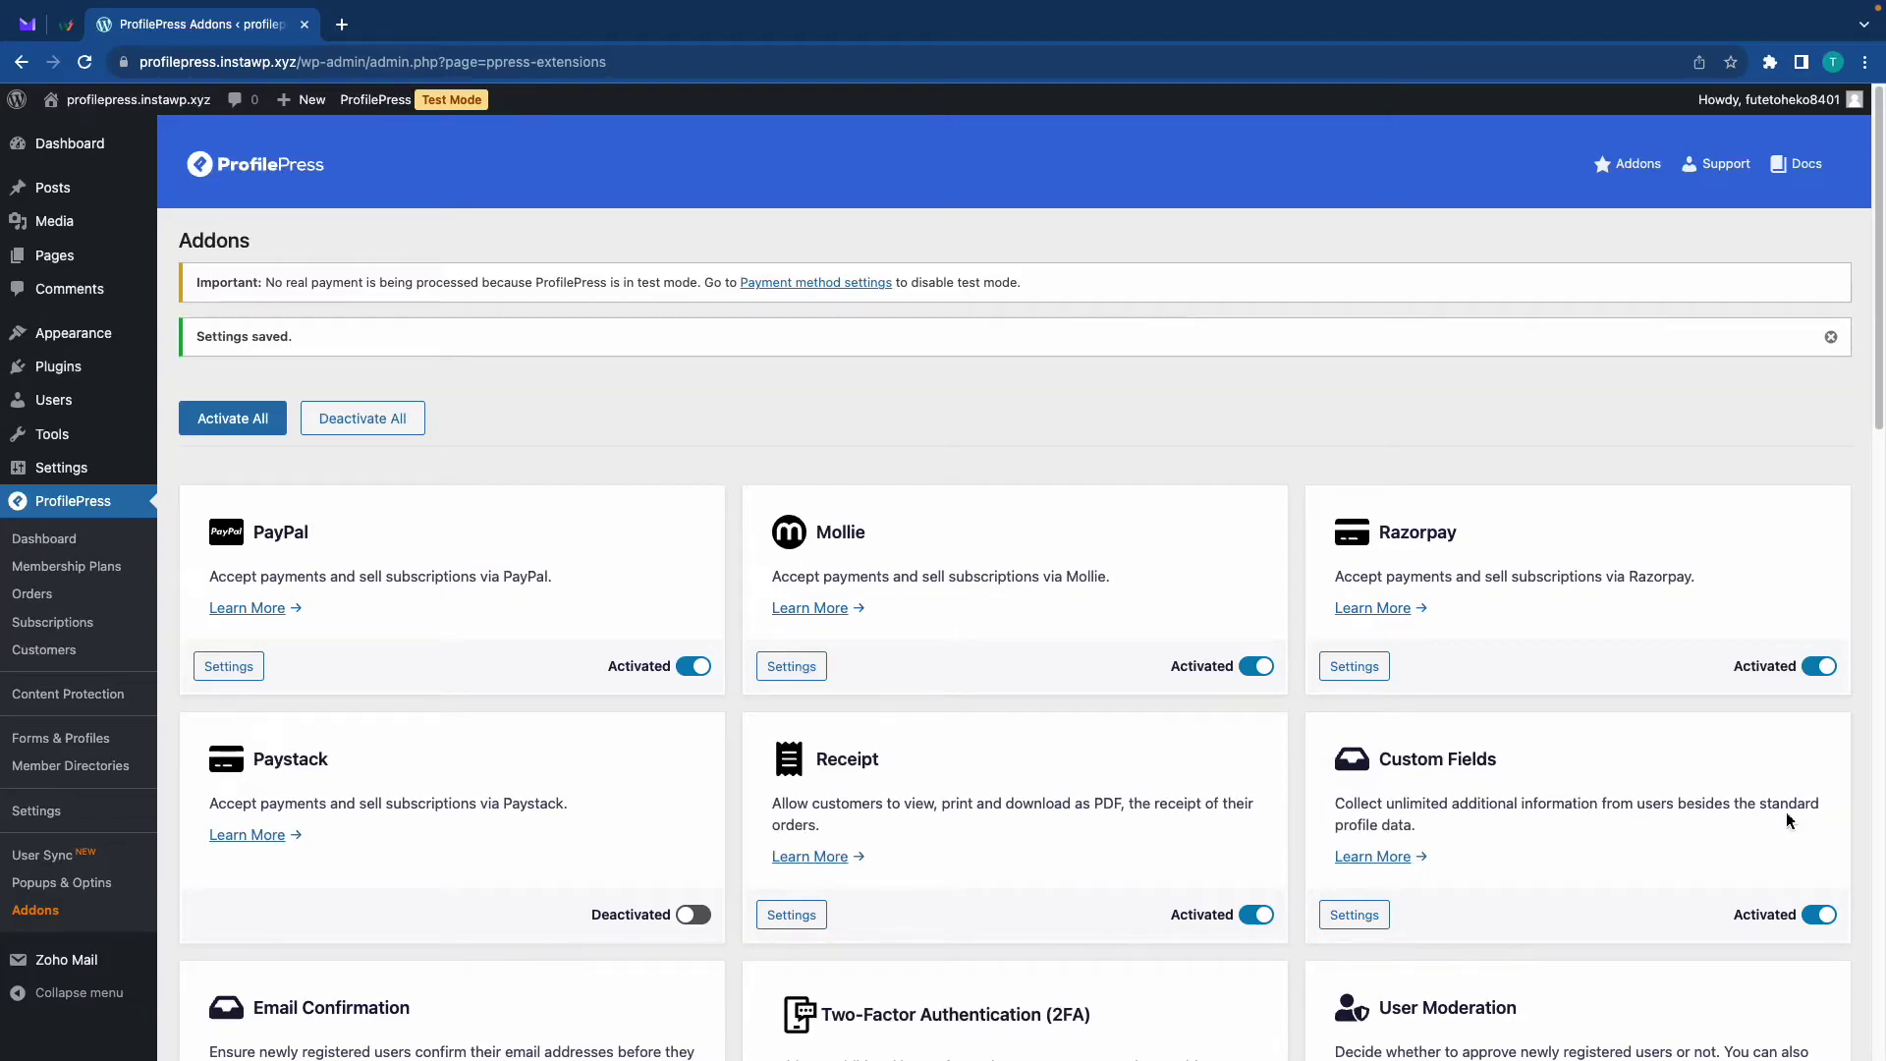
pyautogui.click(37, 812)
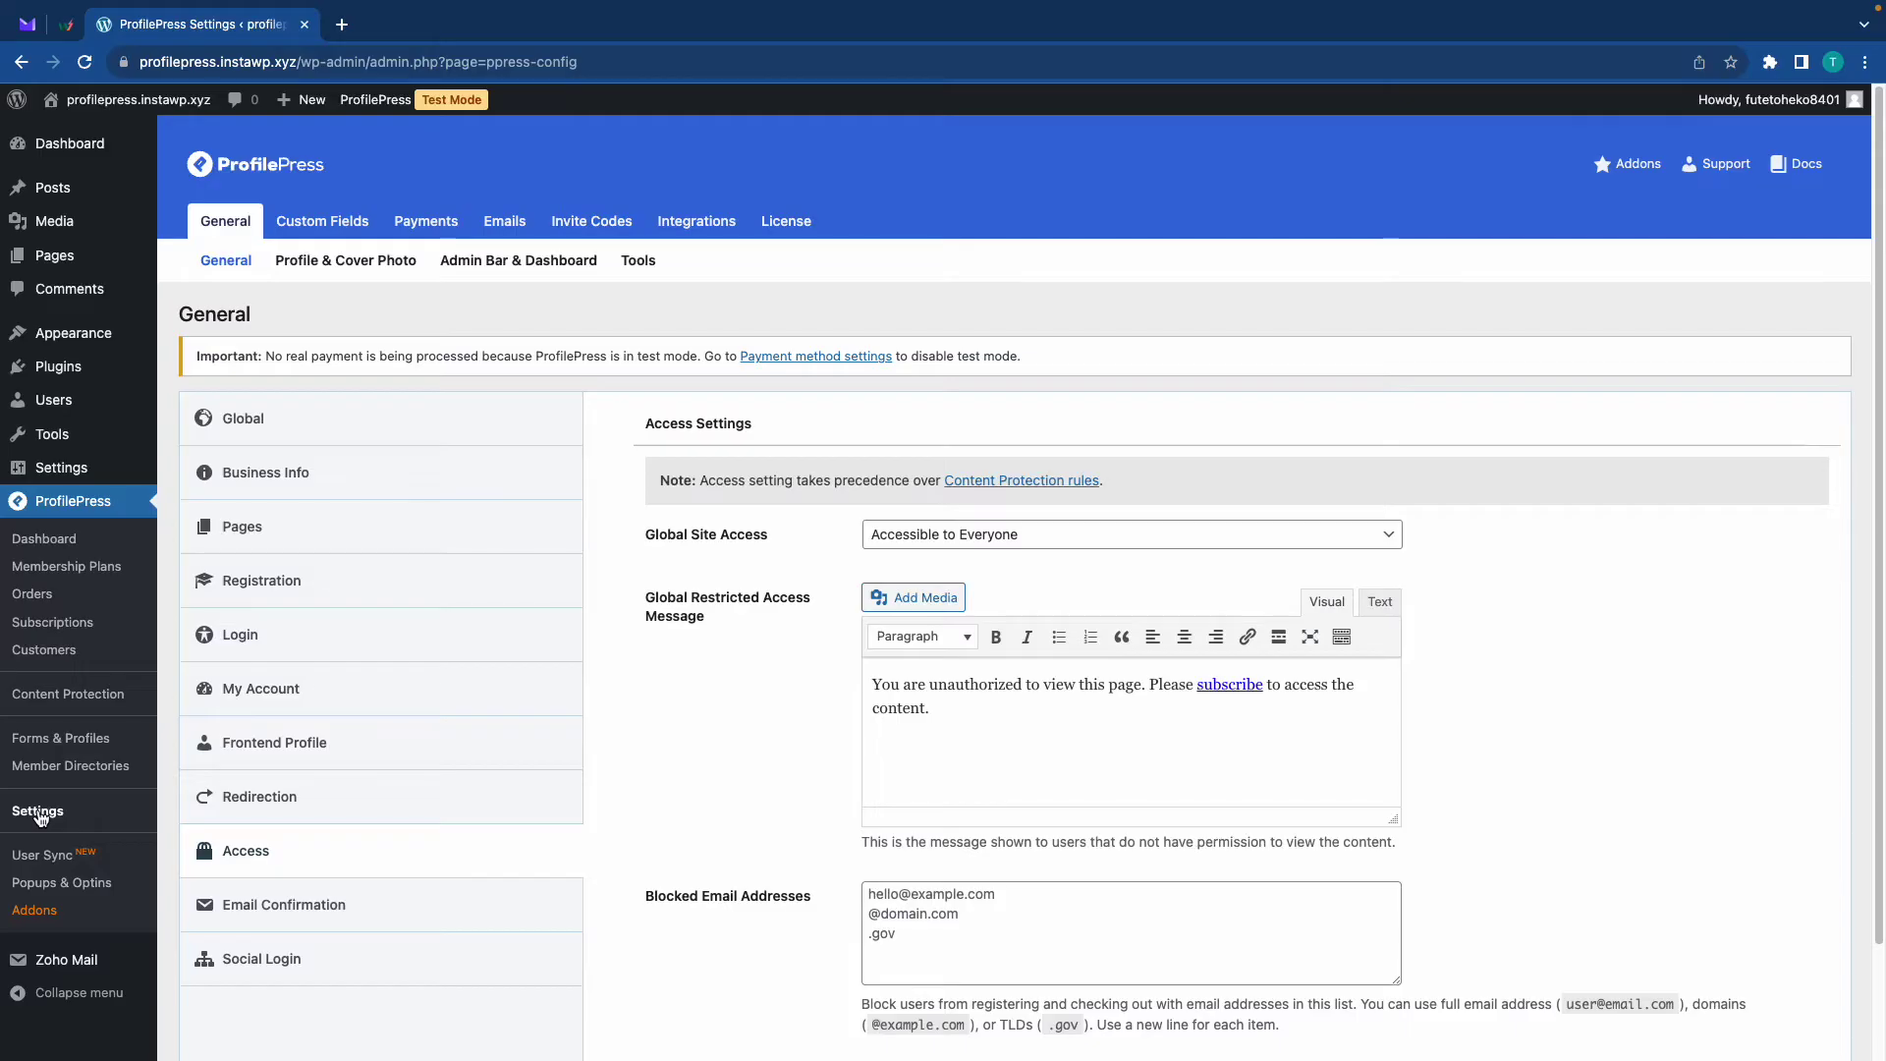
# Go to the Invite Codes settings tab and start a new invite code
pyautogui.click(575, 235)
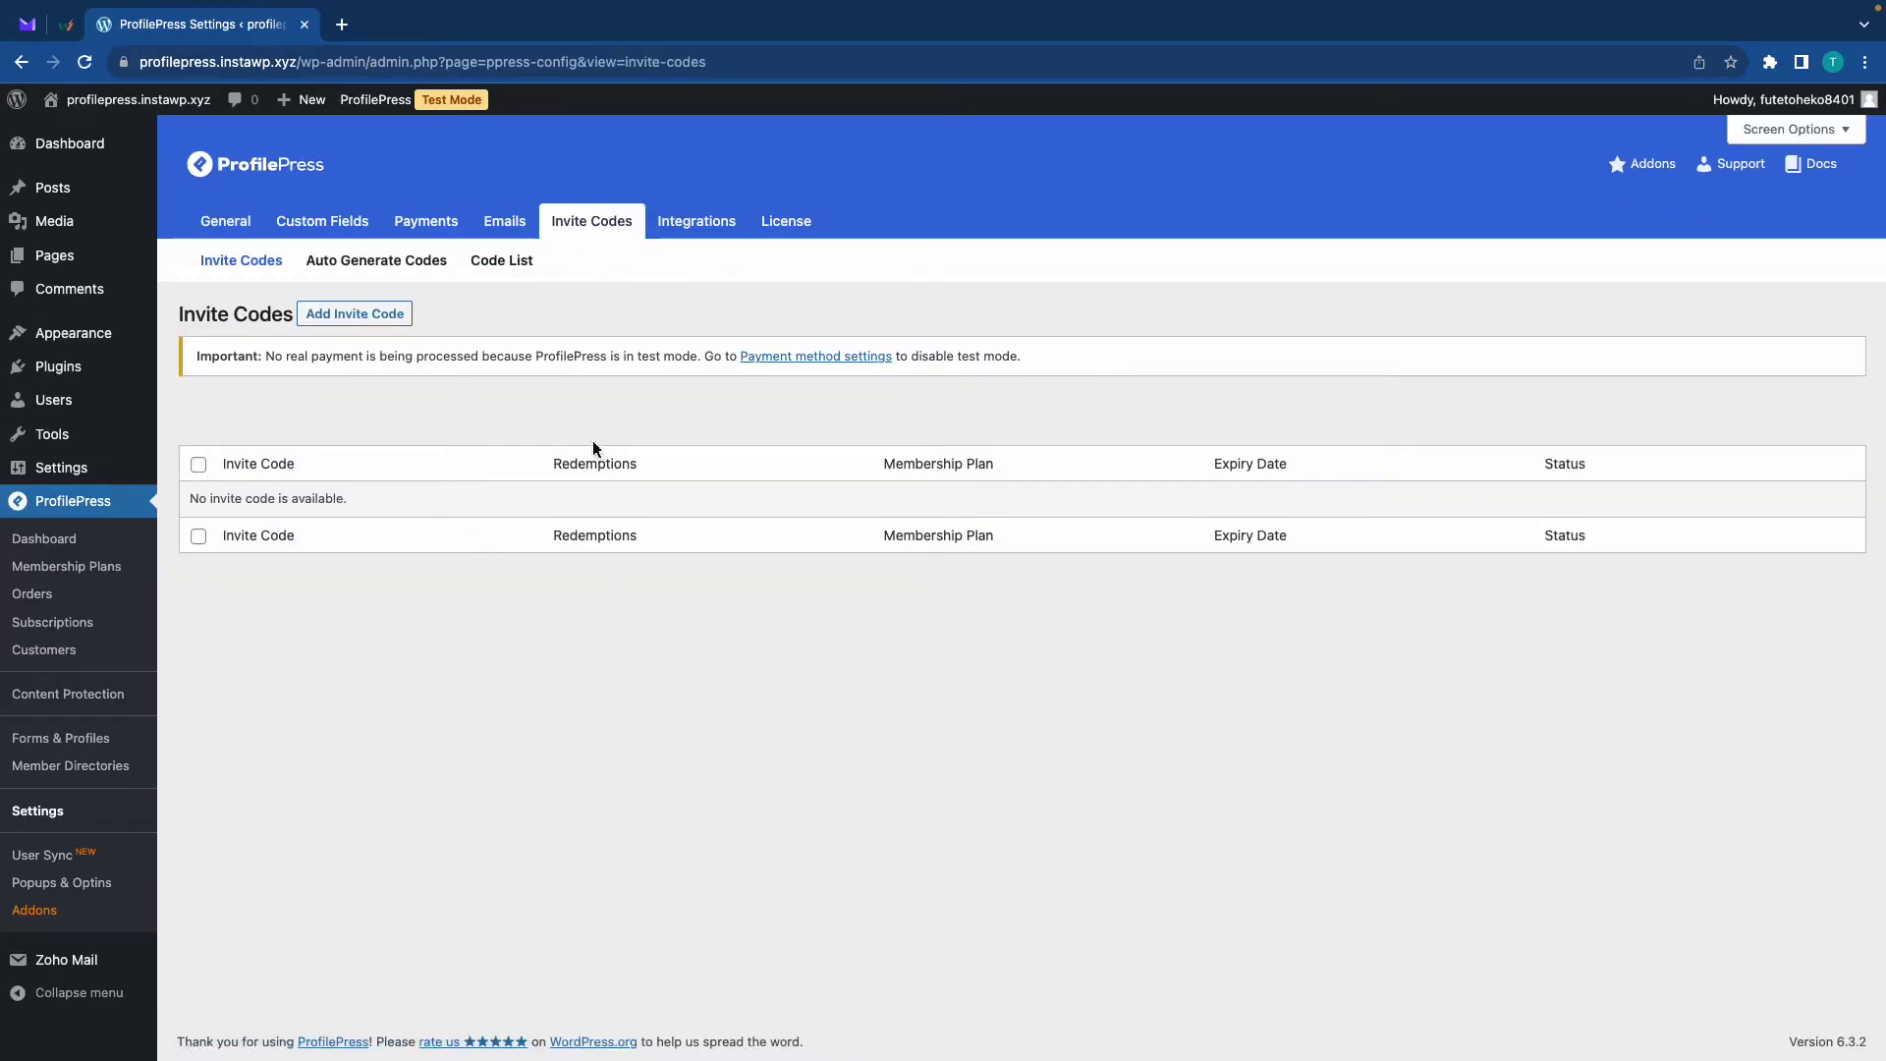
pyautogui.click(377, 313)
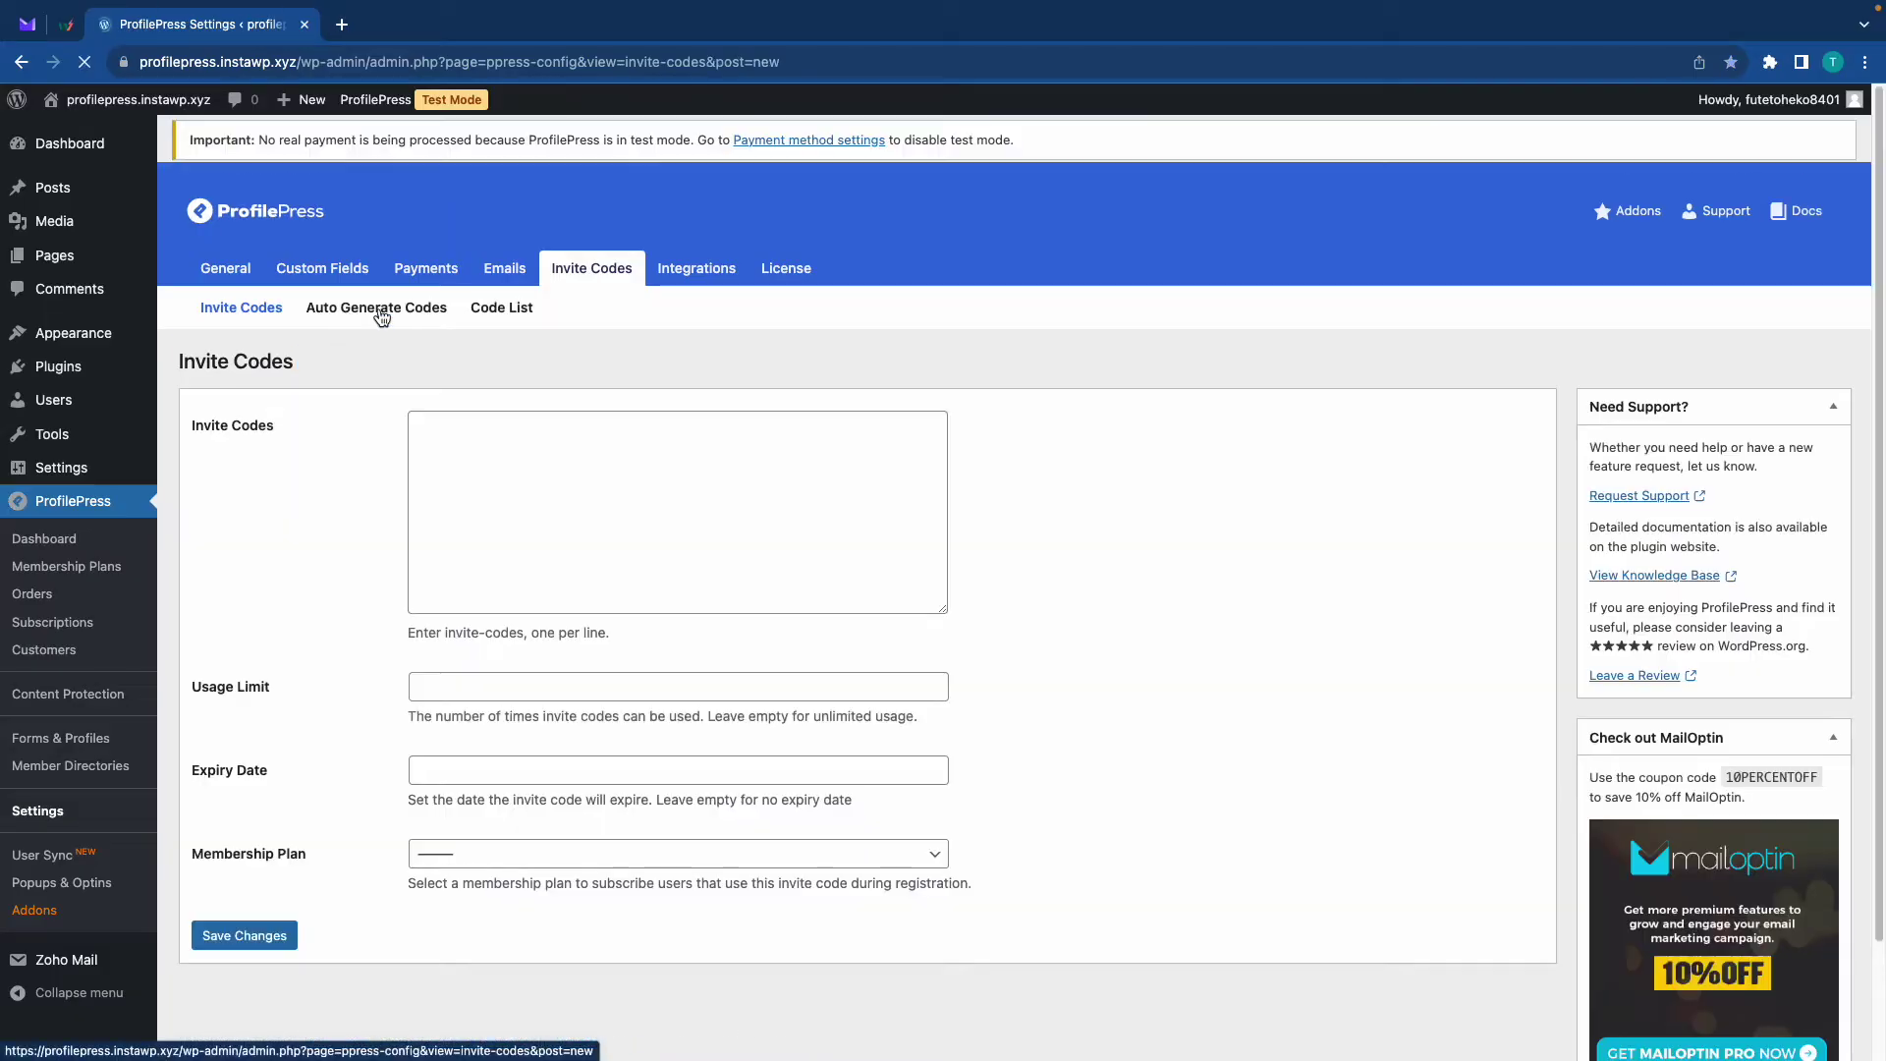
pyautogui.click(449, 467)
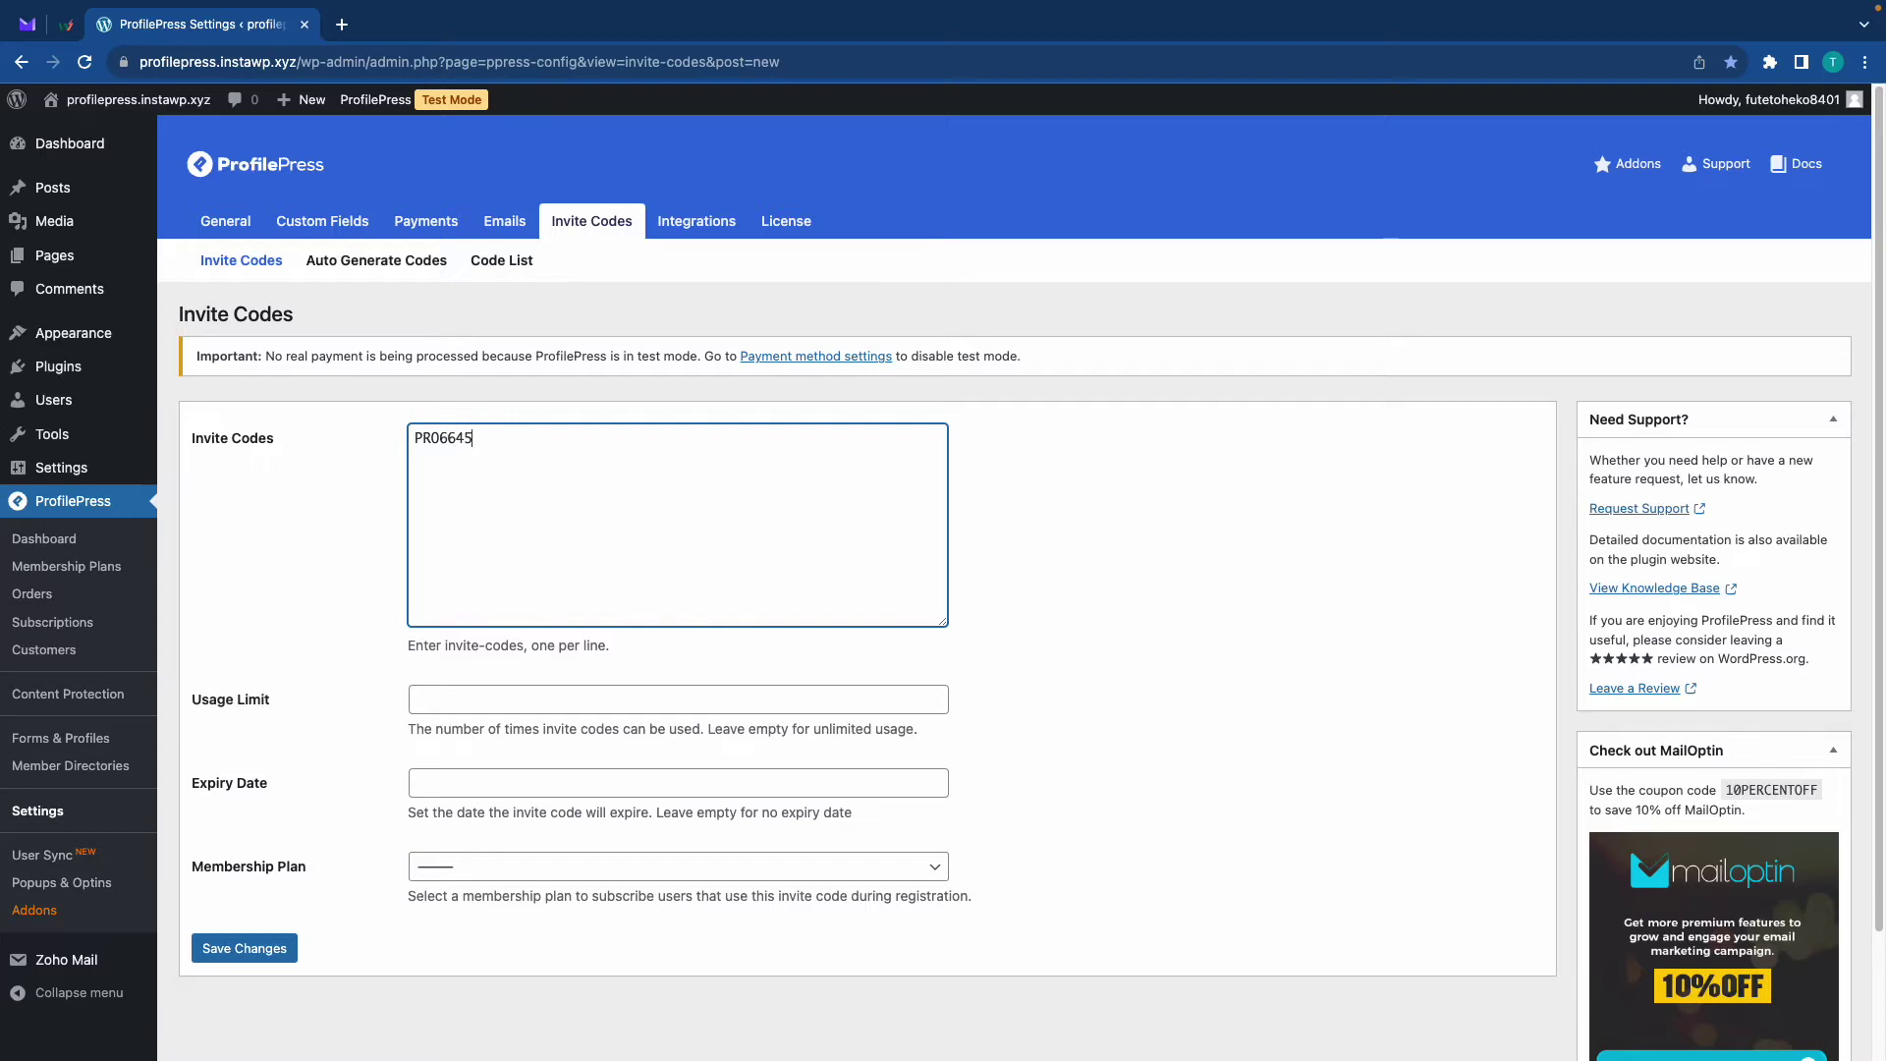
pyautogui.press('super+a')
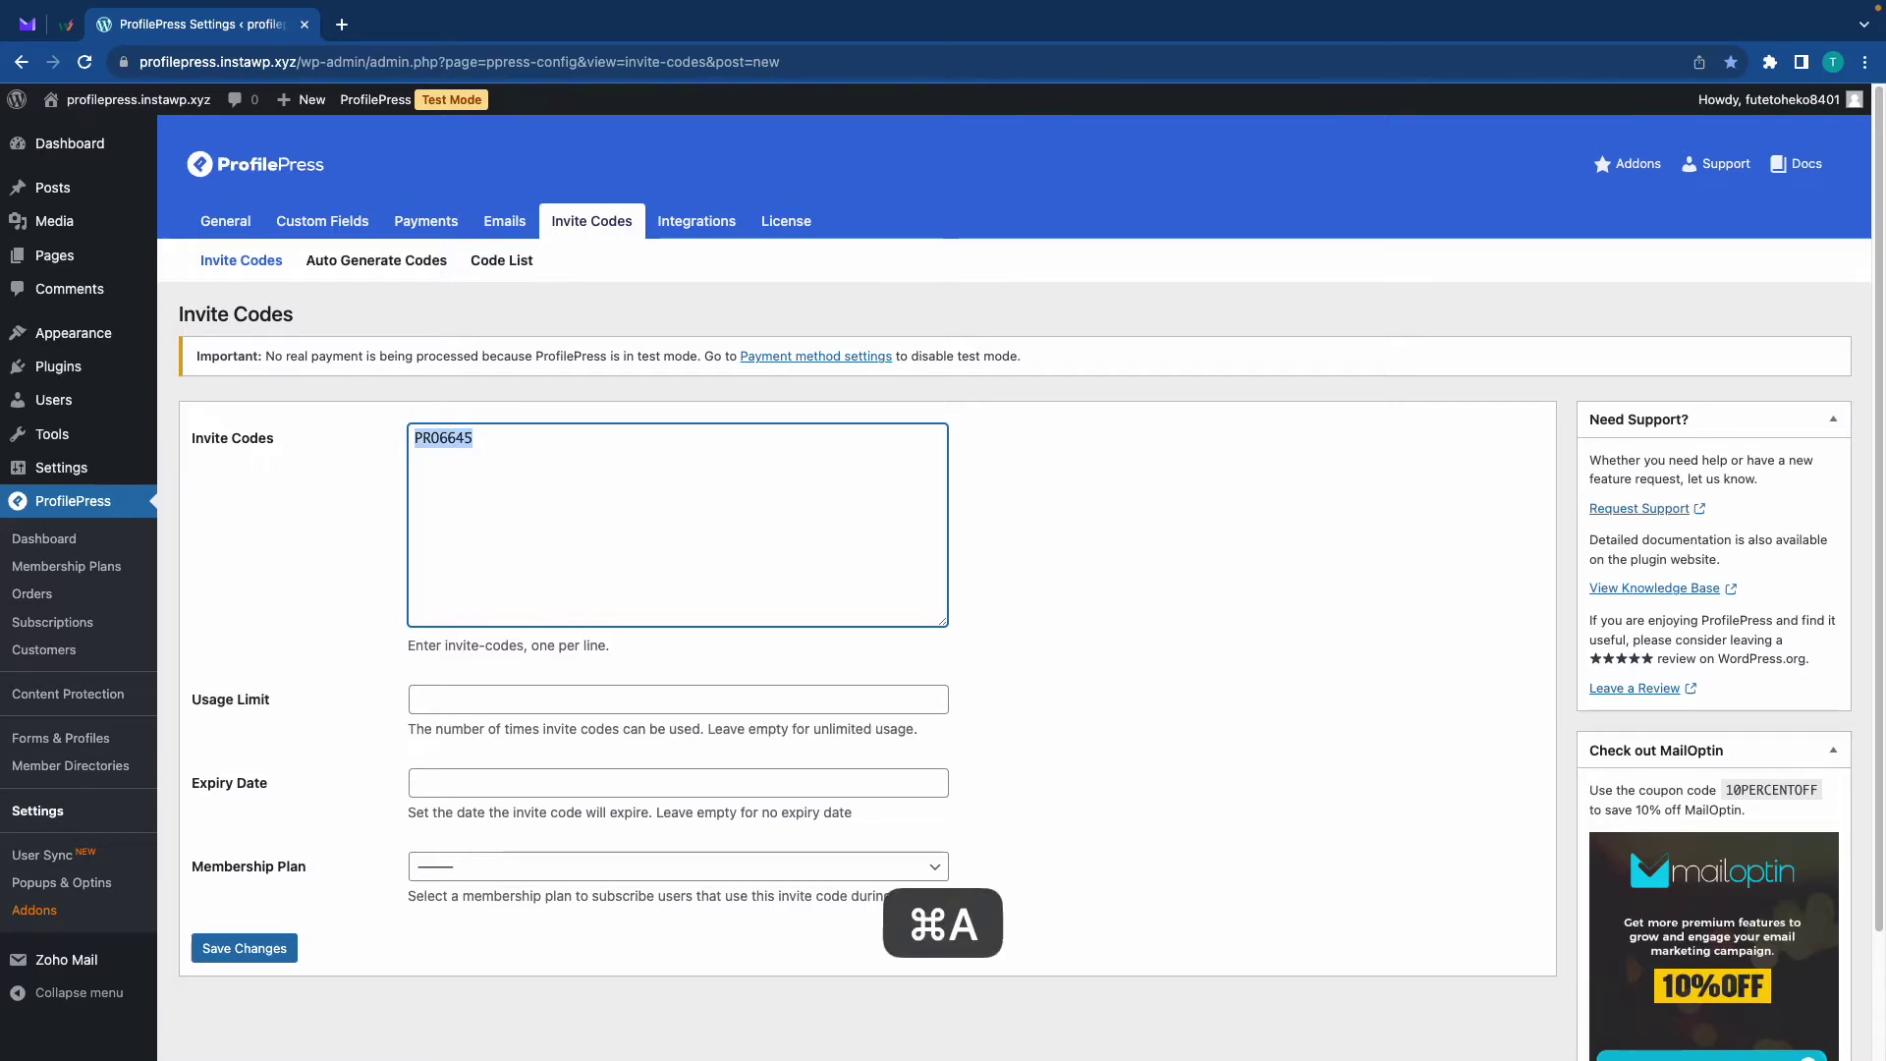
pyautogui.press('super+c')
pyautogui.click(492, 441)
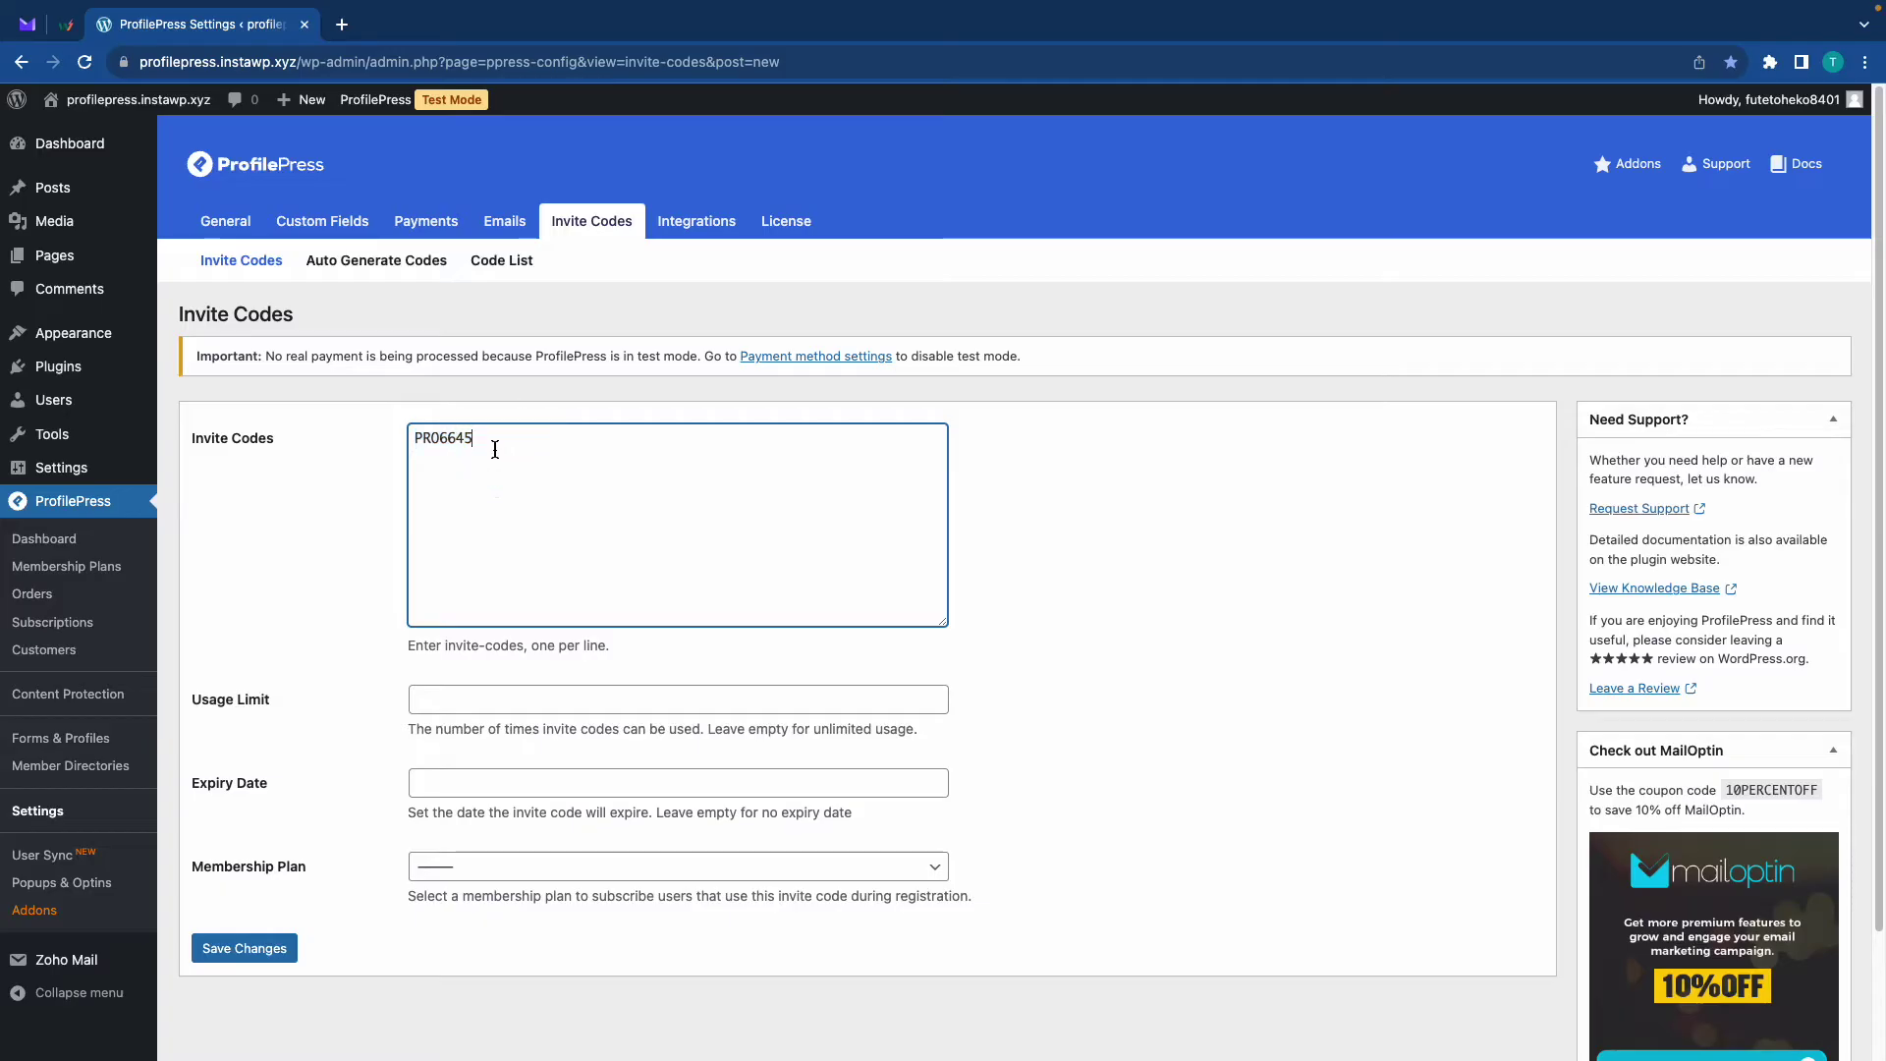
pyautogui.press('Return')
pyautogui.press('super+v')
pyautogui.press('BackSpace')
pyautogui.write('6')
# Set usage limit 3, expiry 2023-10-17 and the Pro User plan, then save the codes
pyautogui.click(507, 700)
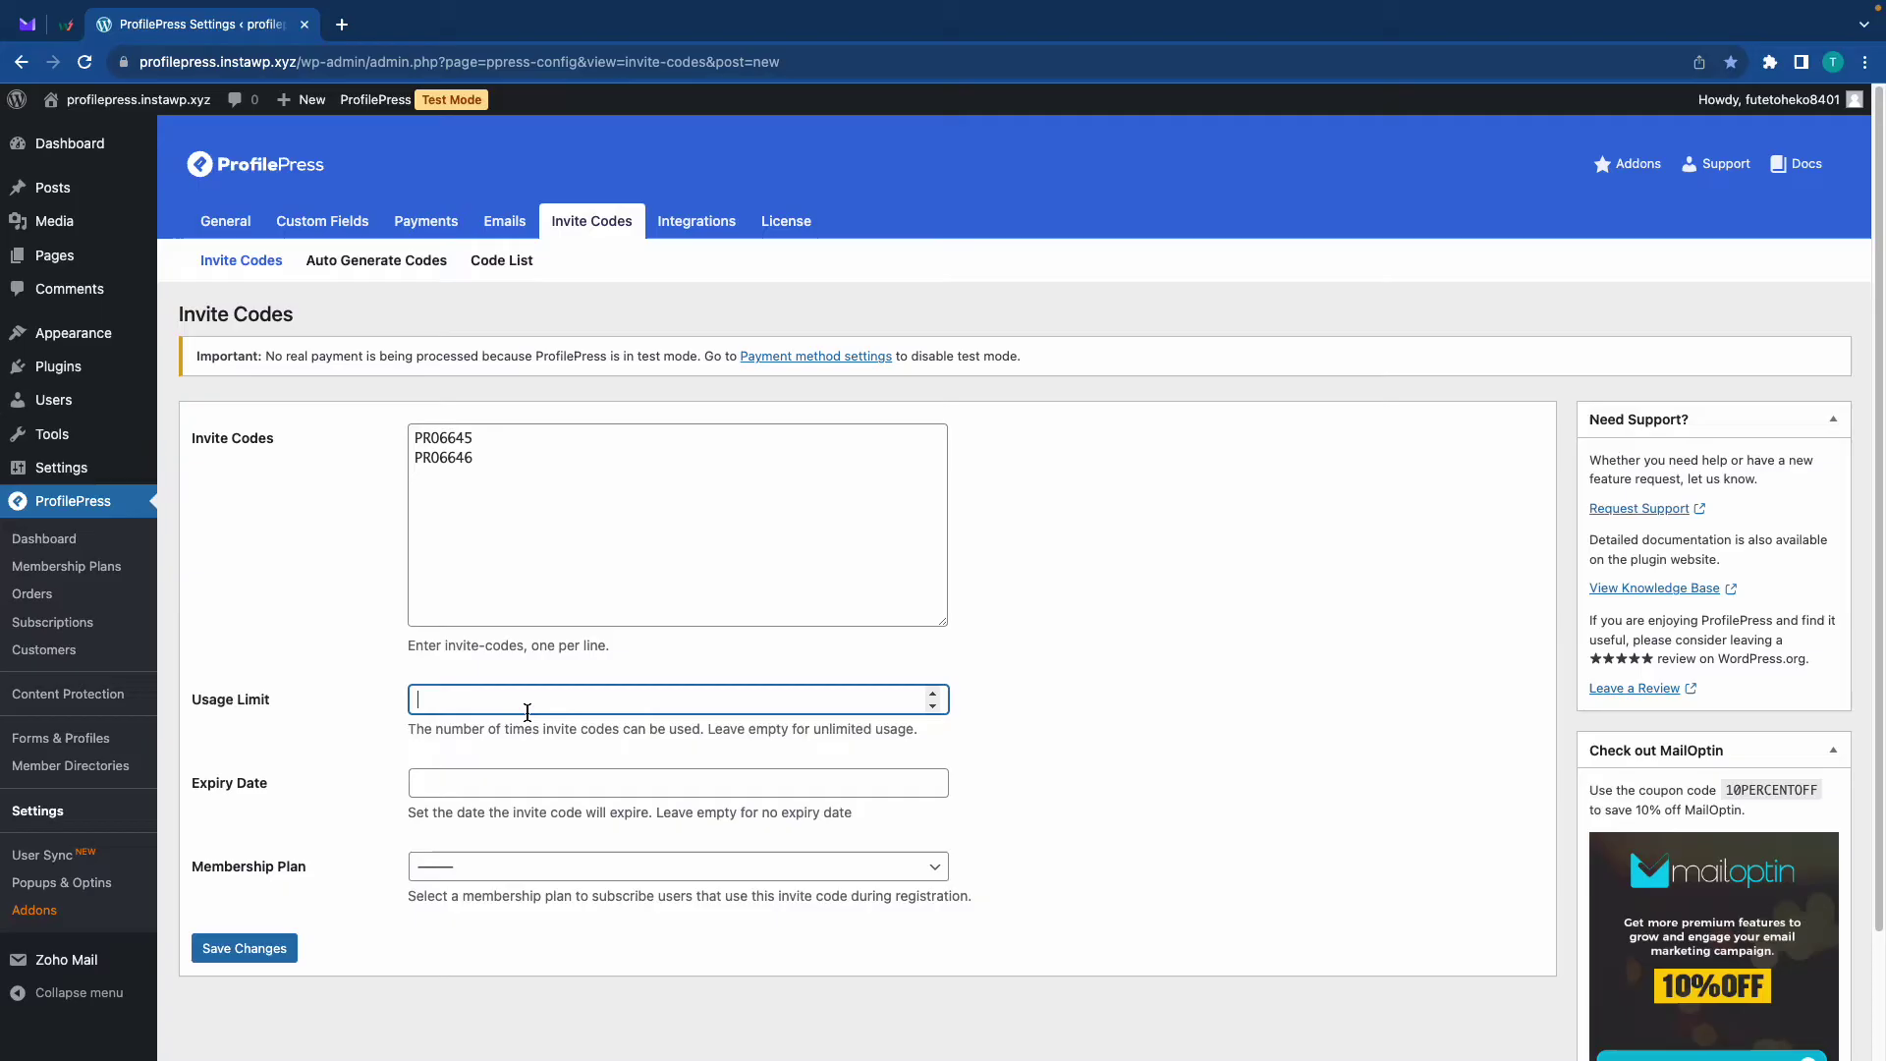
pyautogui.write('3')
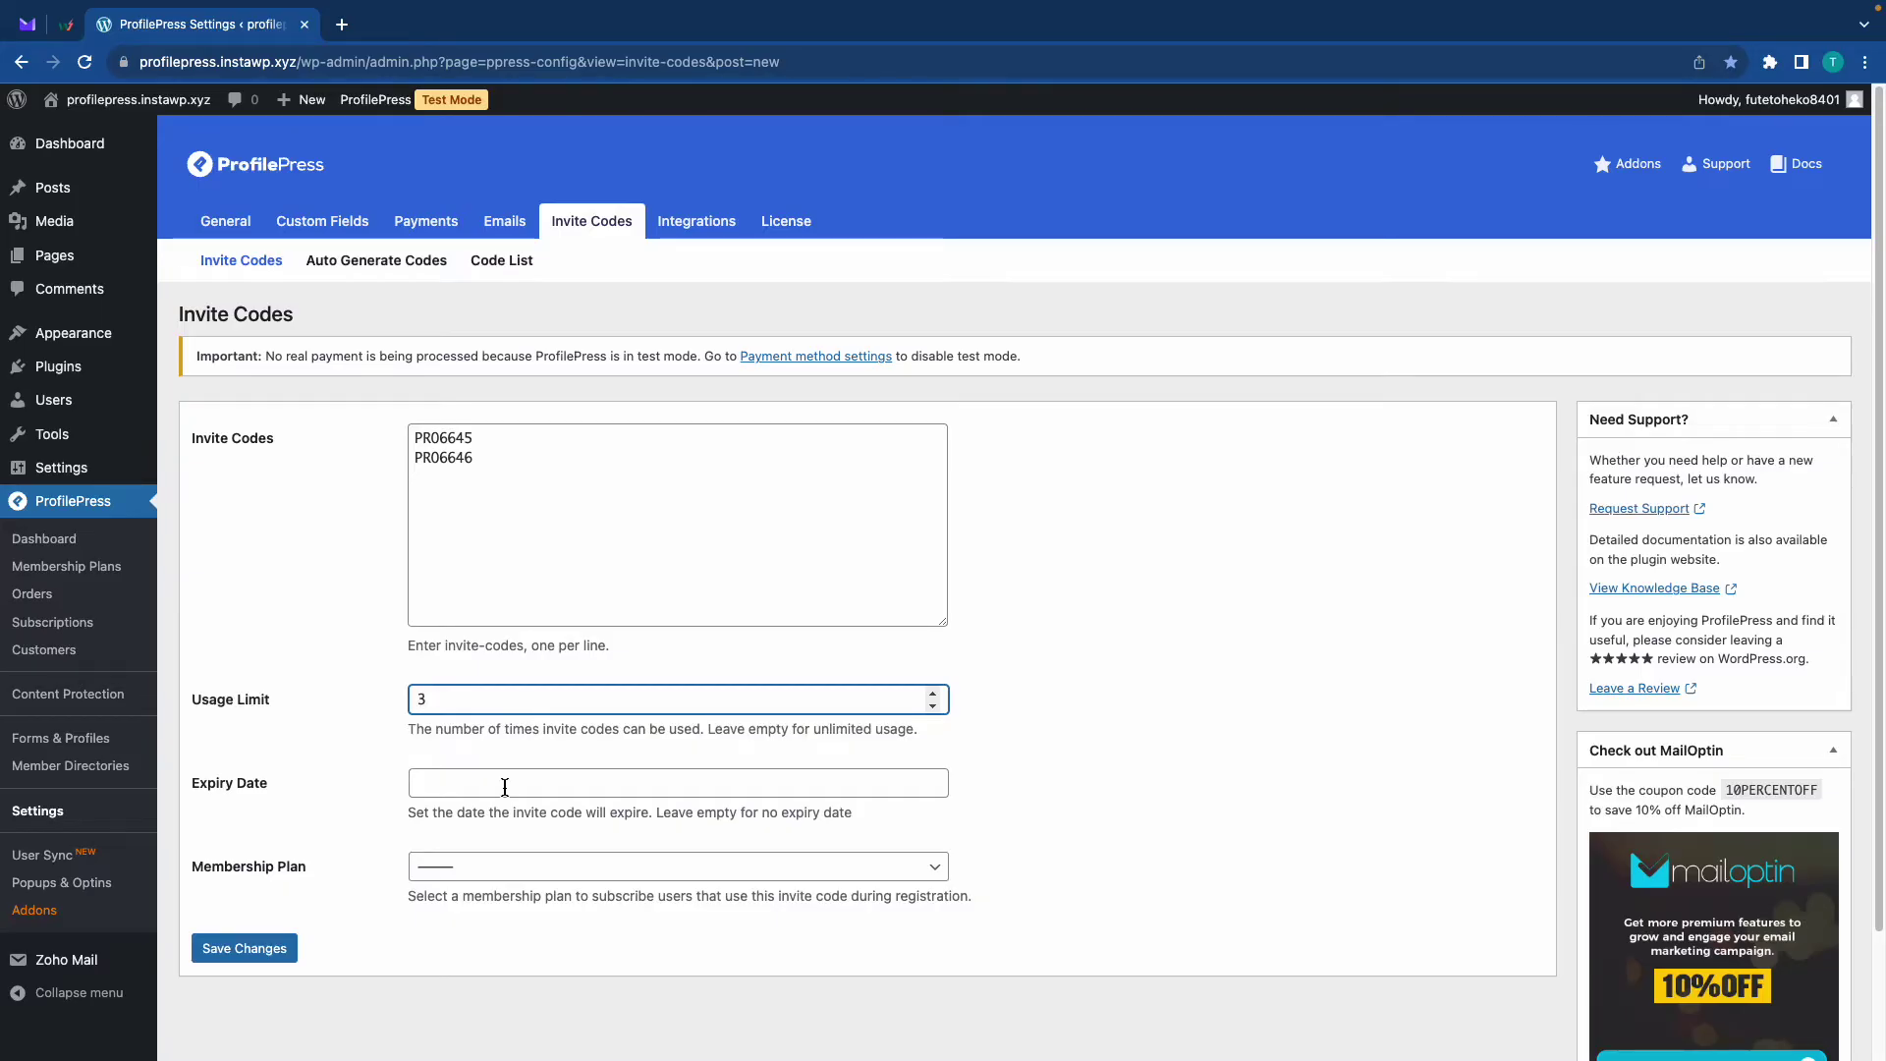
pyautogui.click(505, 784)
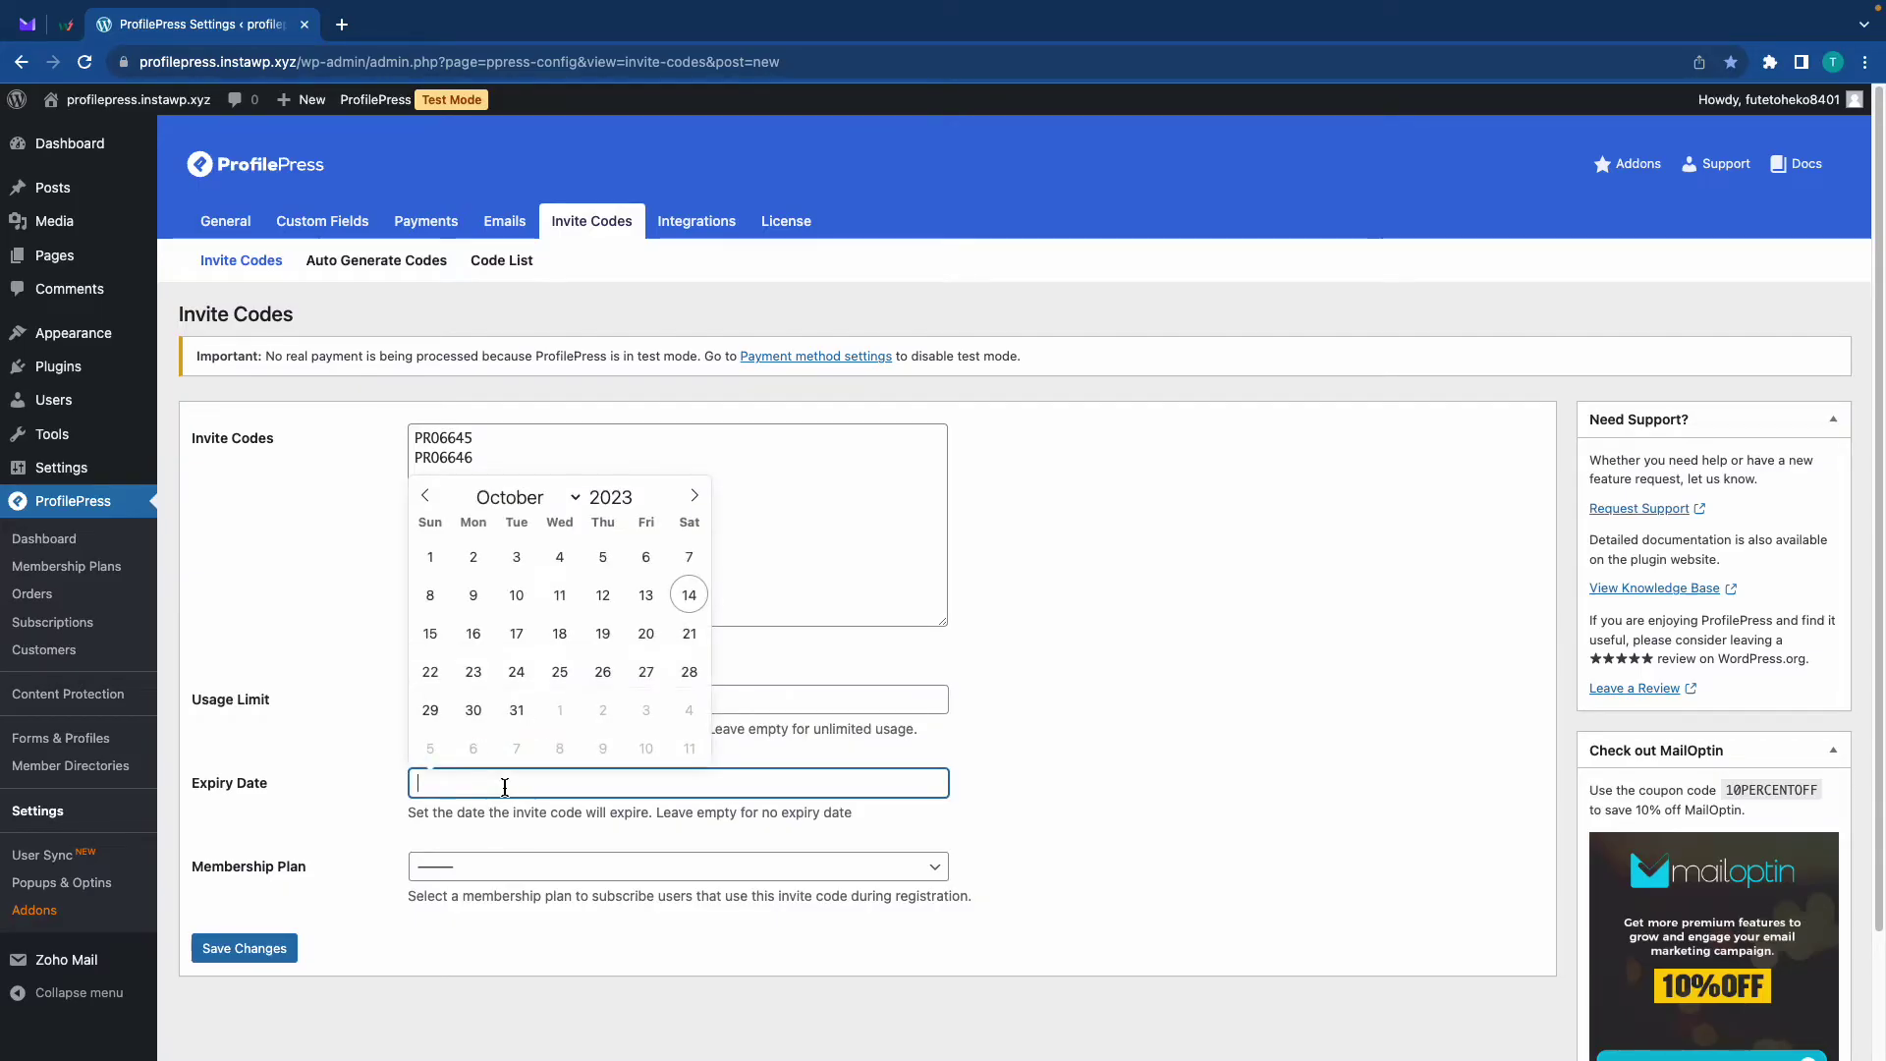
pyautogui.click(516, 637)
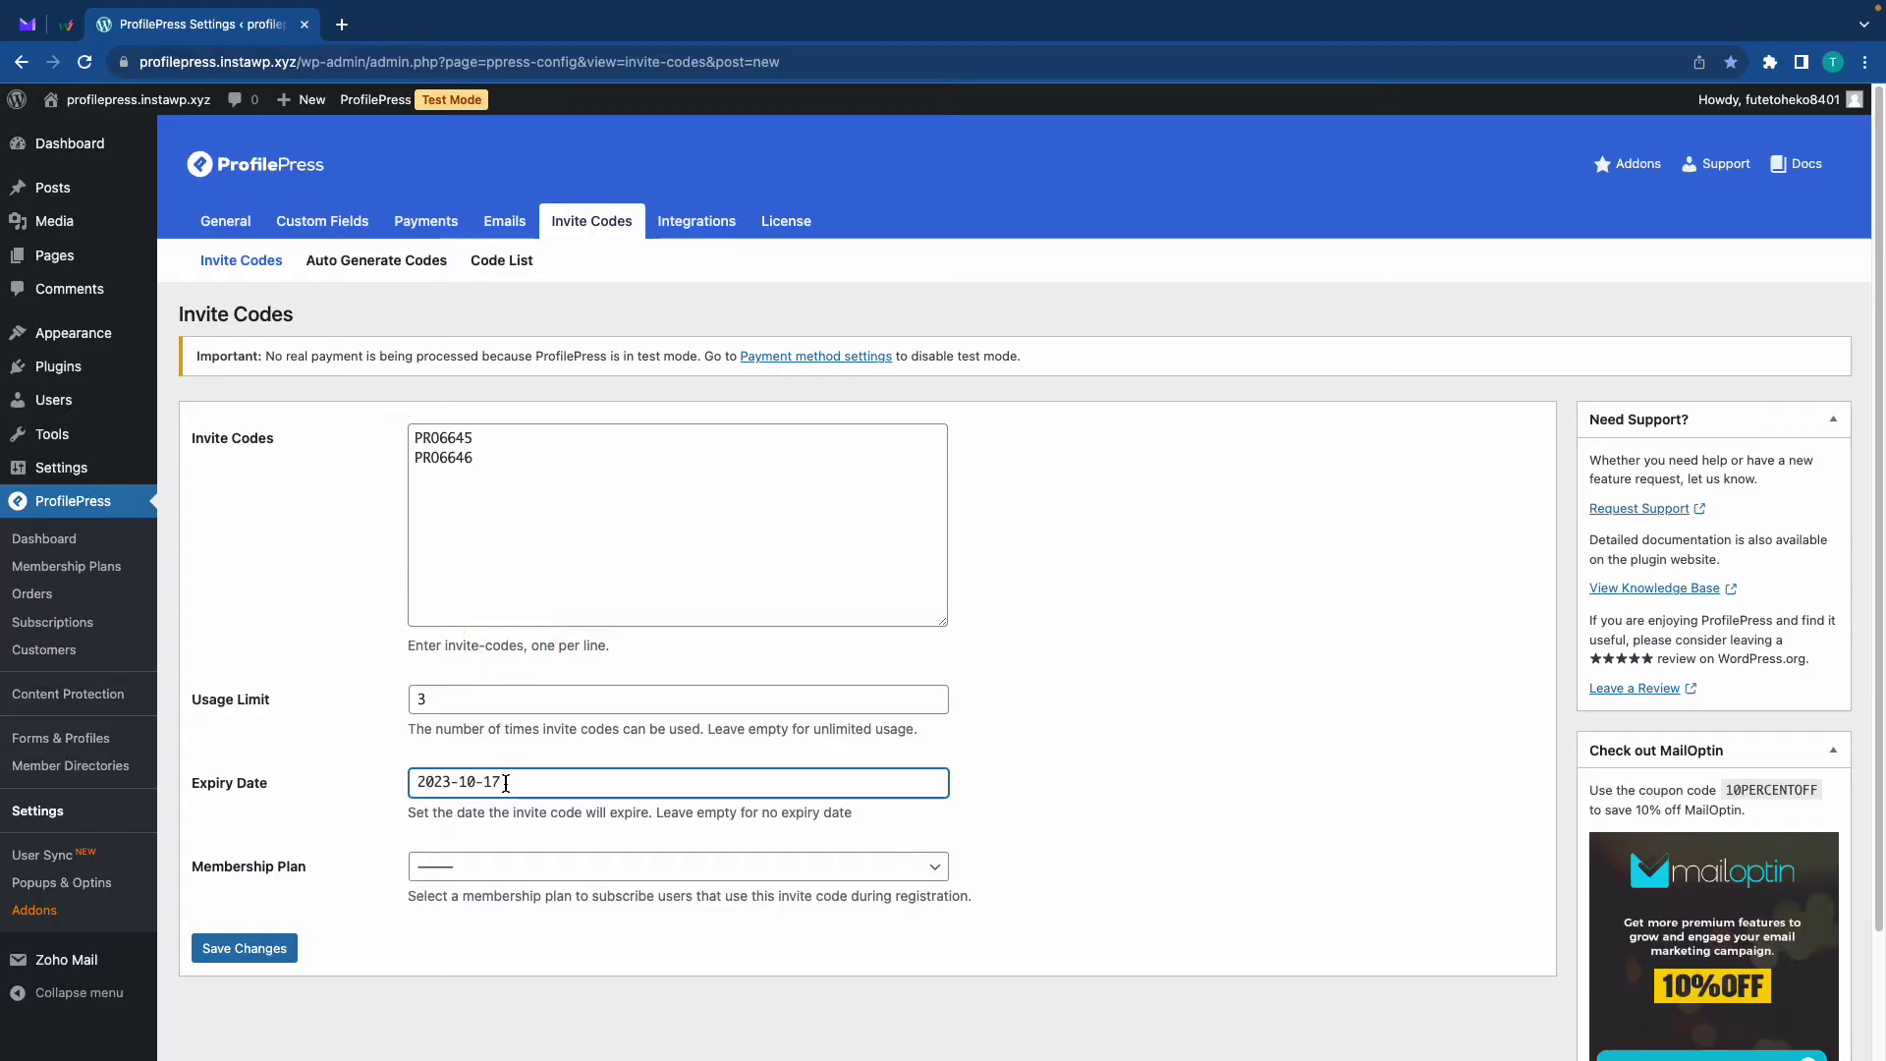
pyautogui.click(491, 874)
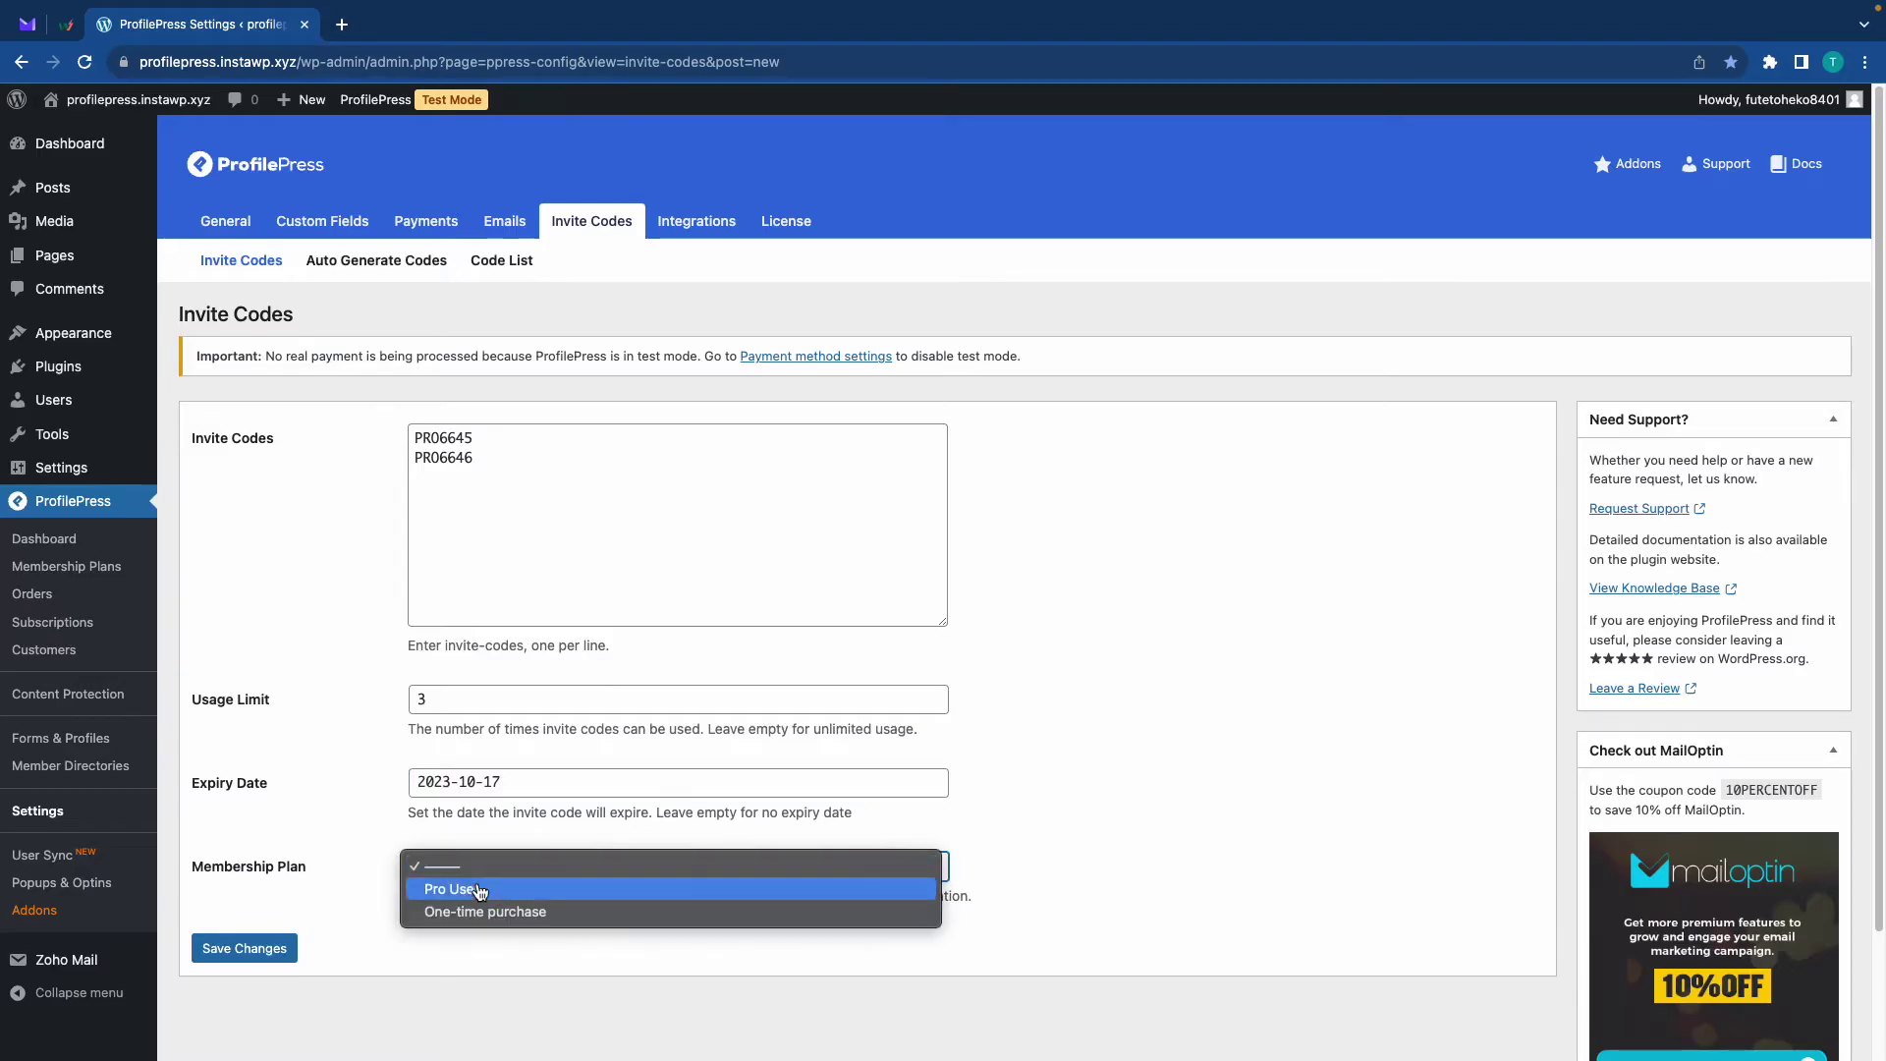
pyautogui.click(468, 889)
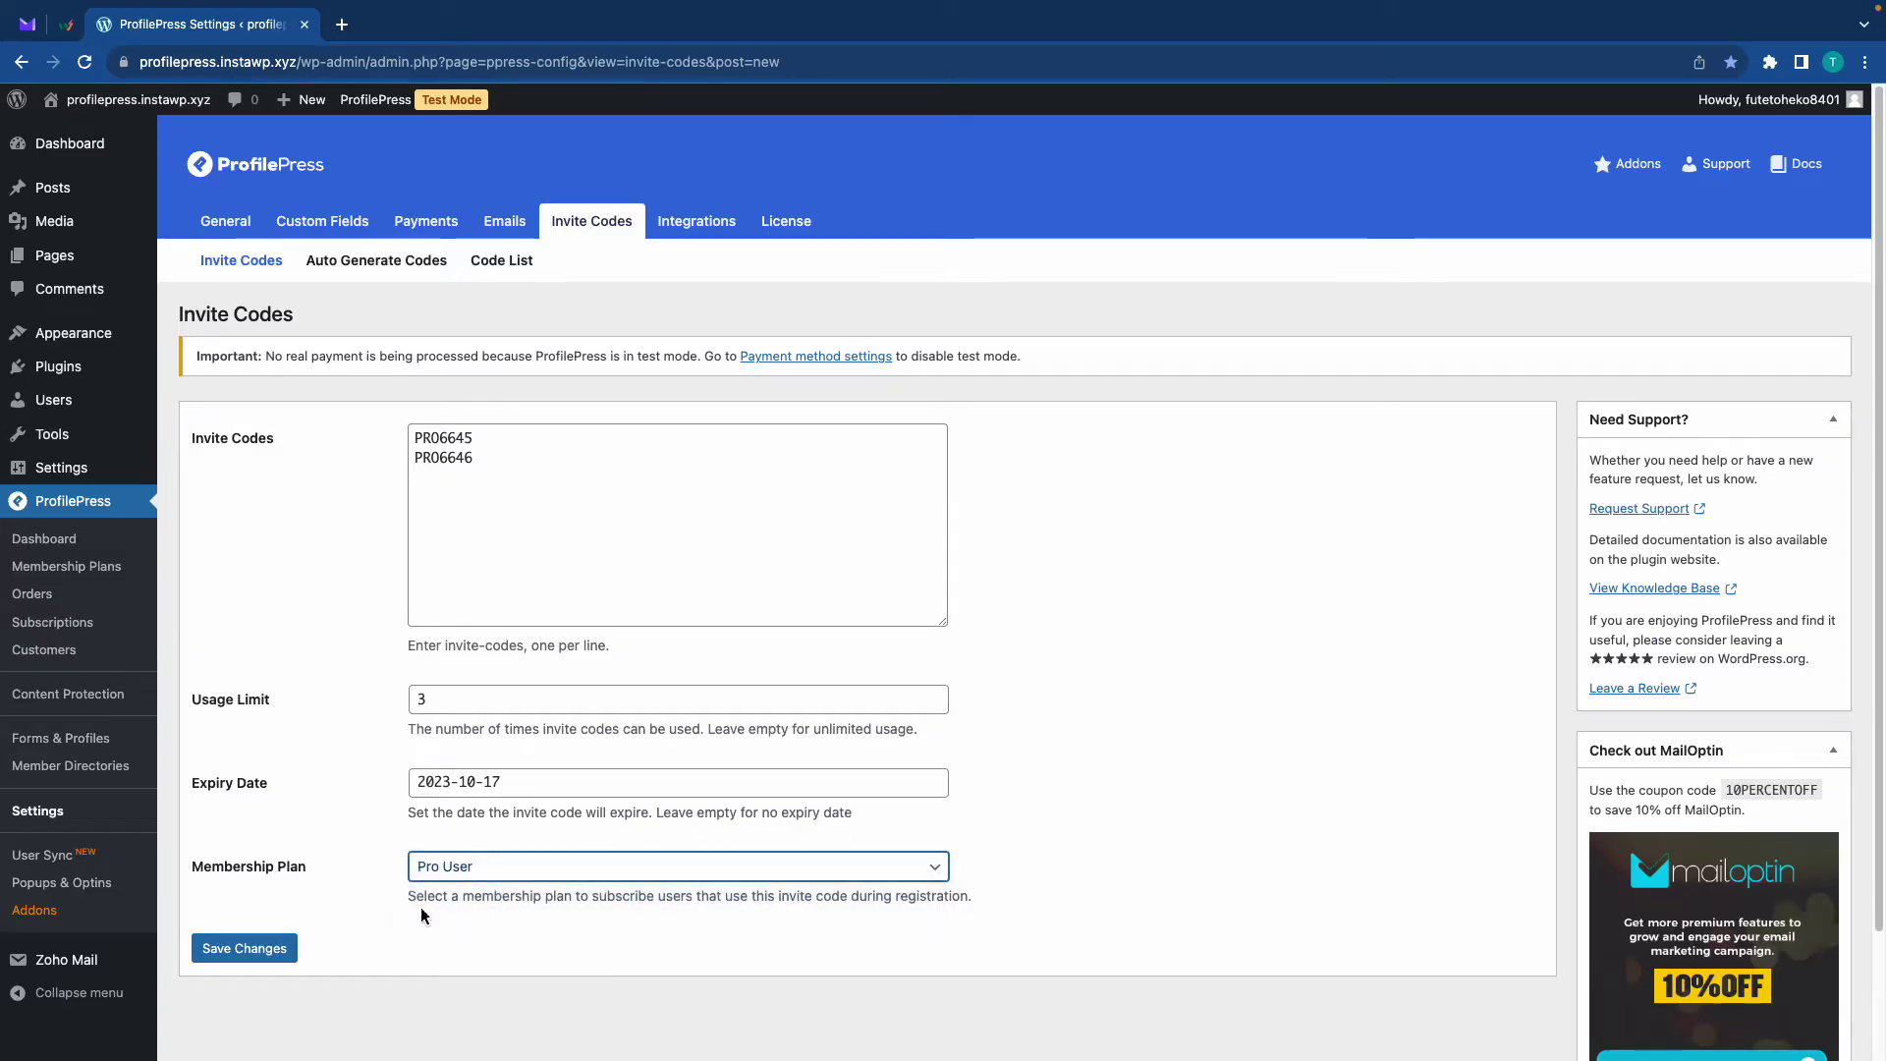
pyautogui.click(267, 949)
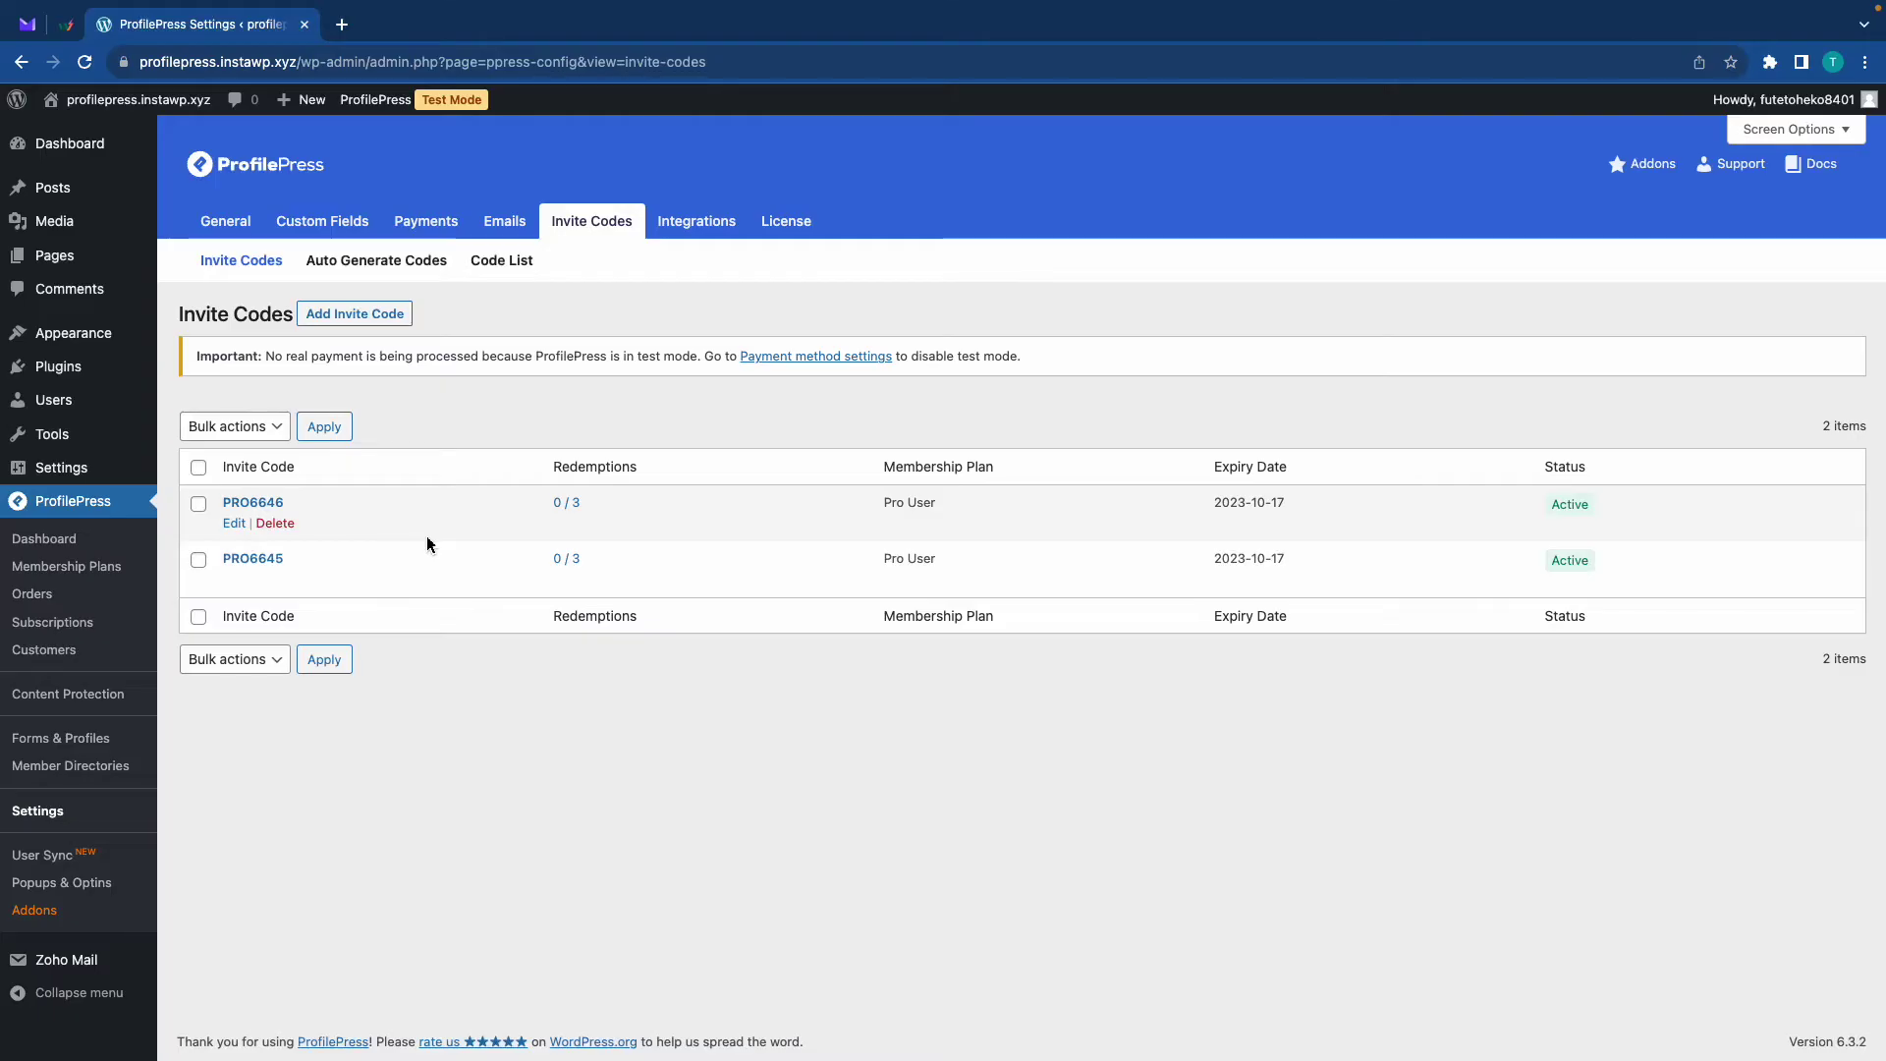
pyautogui.click(503, 263)
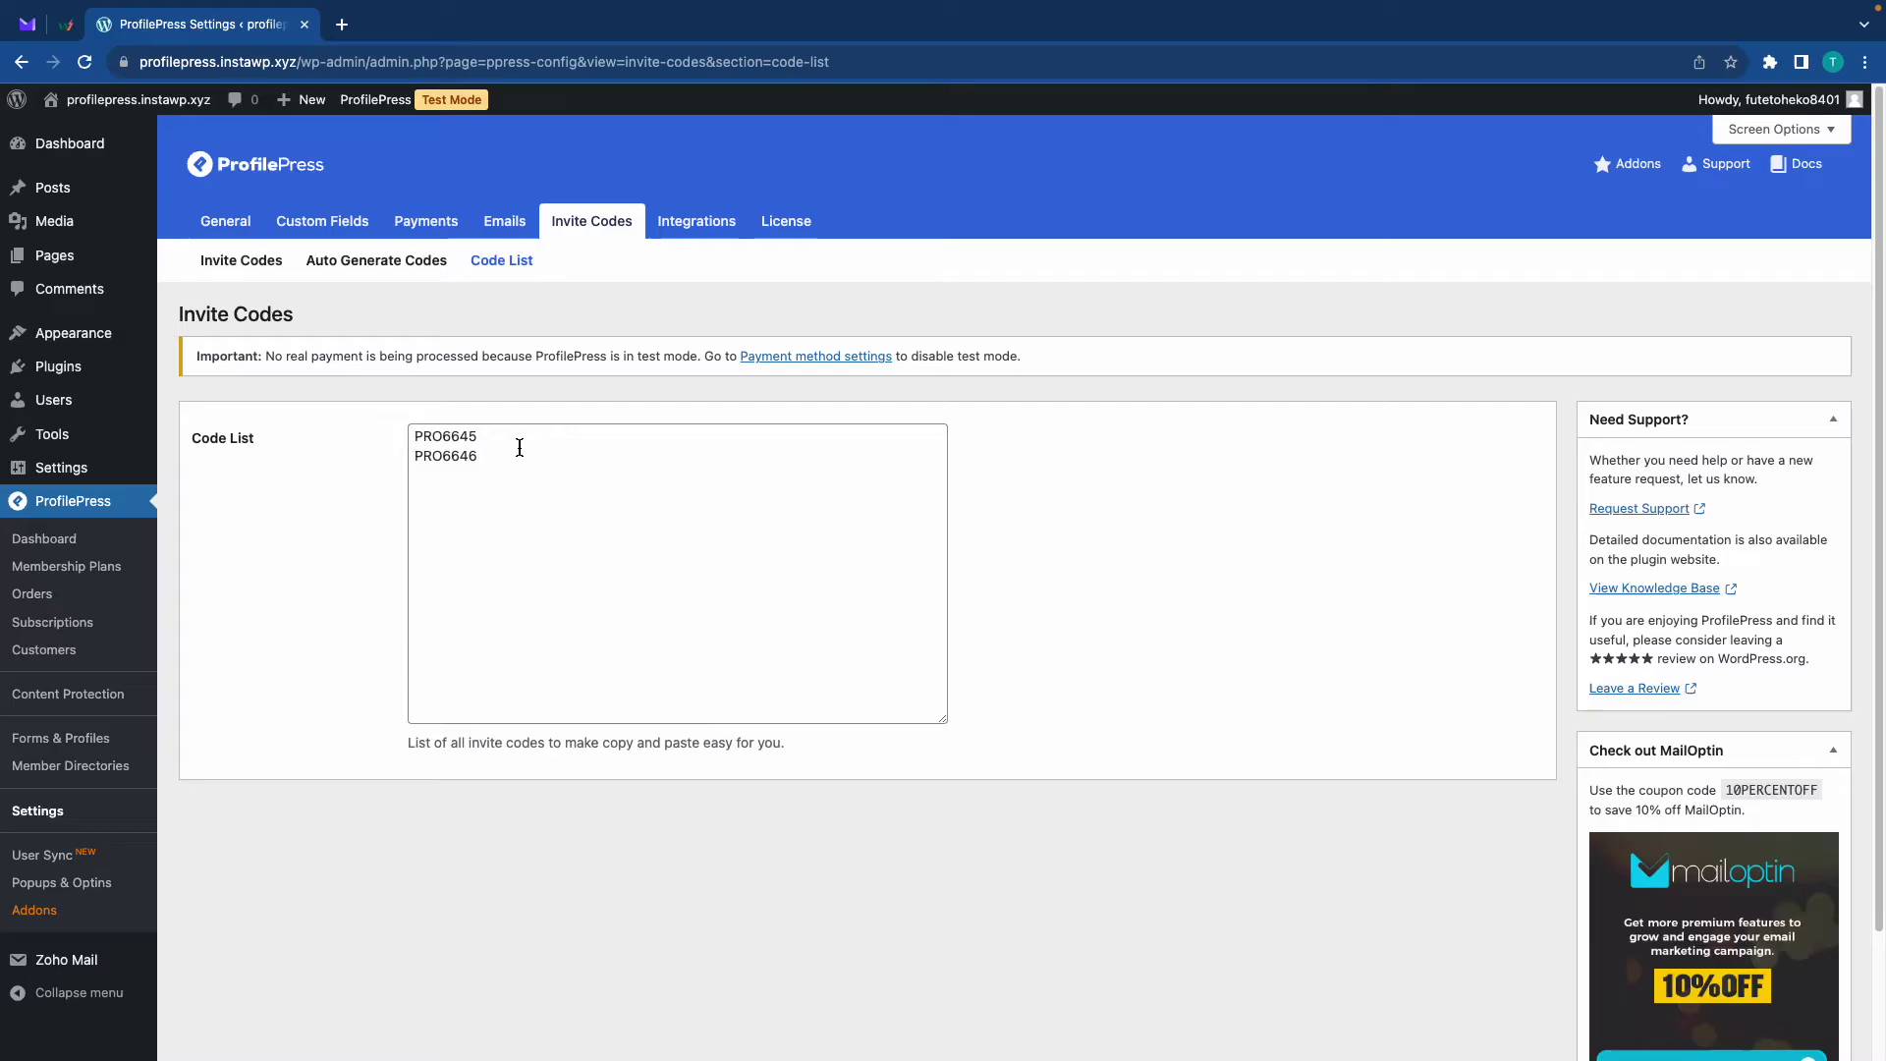
pyautogui.moveTo(483, 511); pyautogui.dragTo(413, 425)
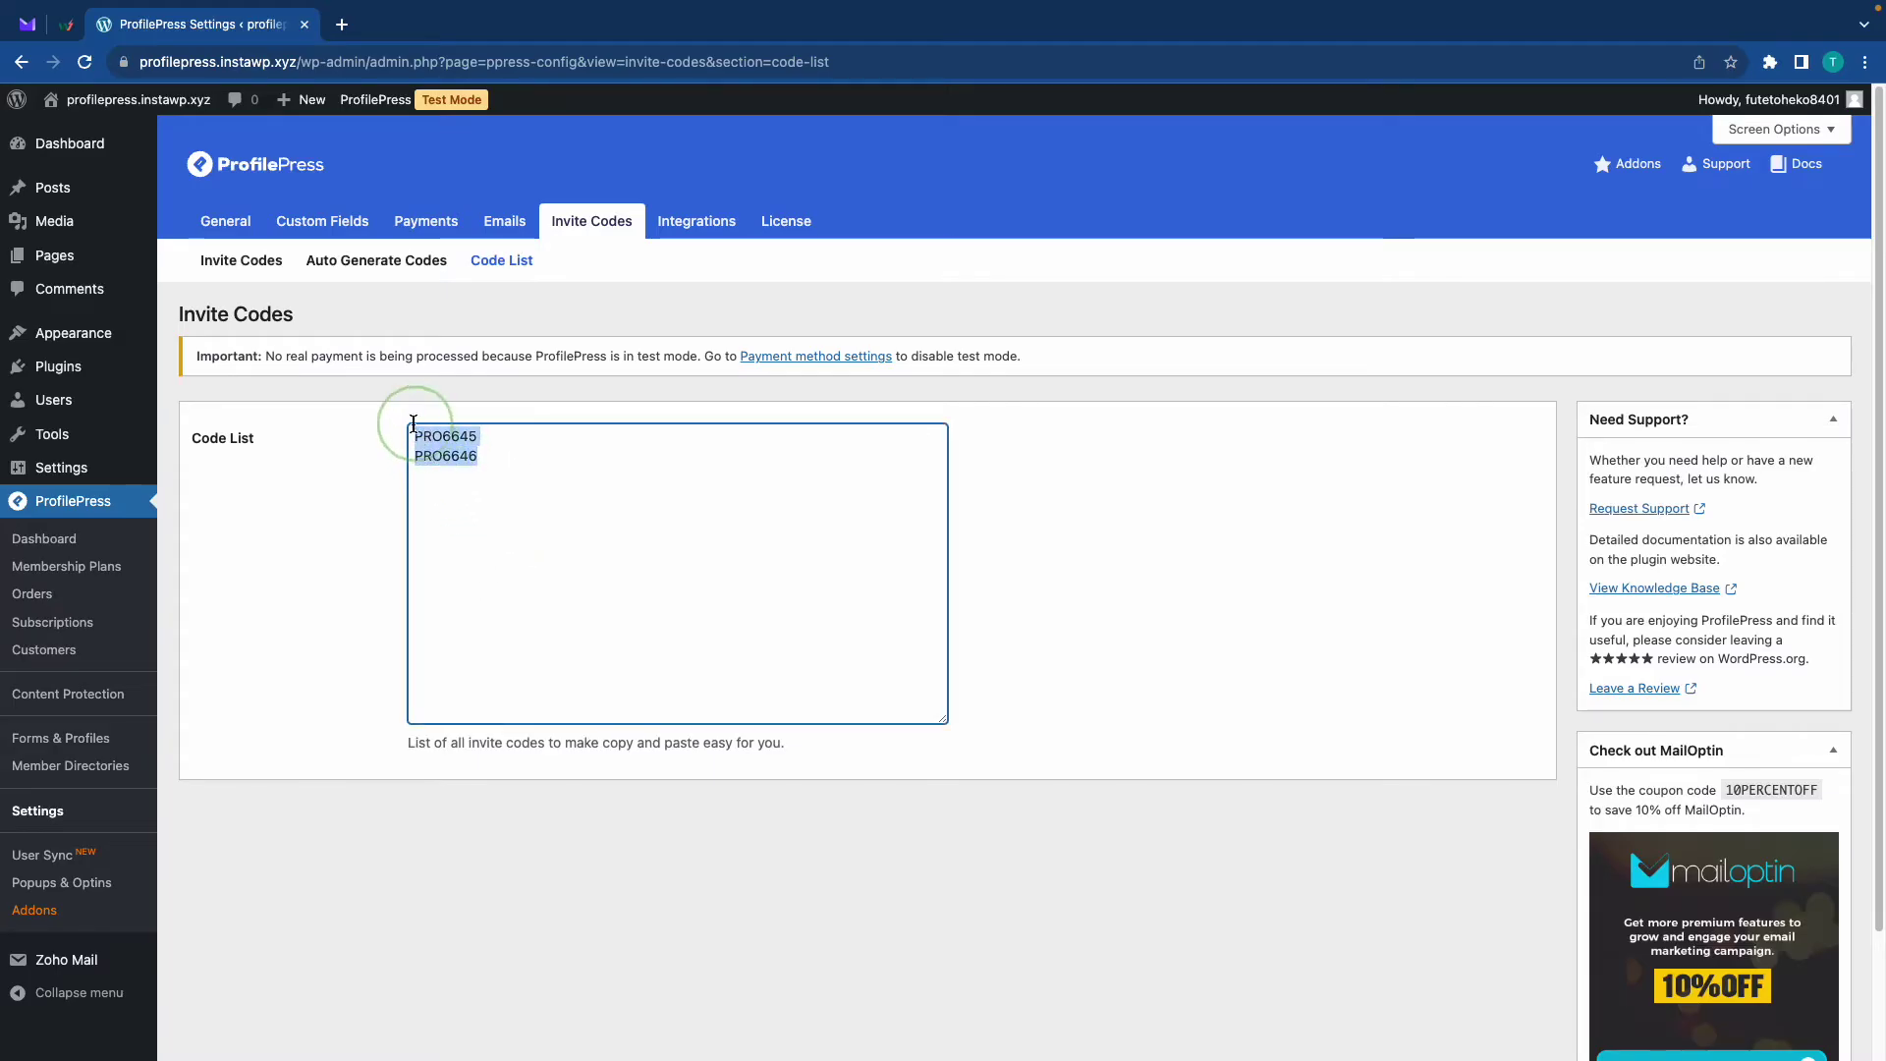
pyautogui.click(583, 508)
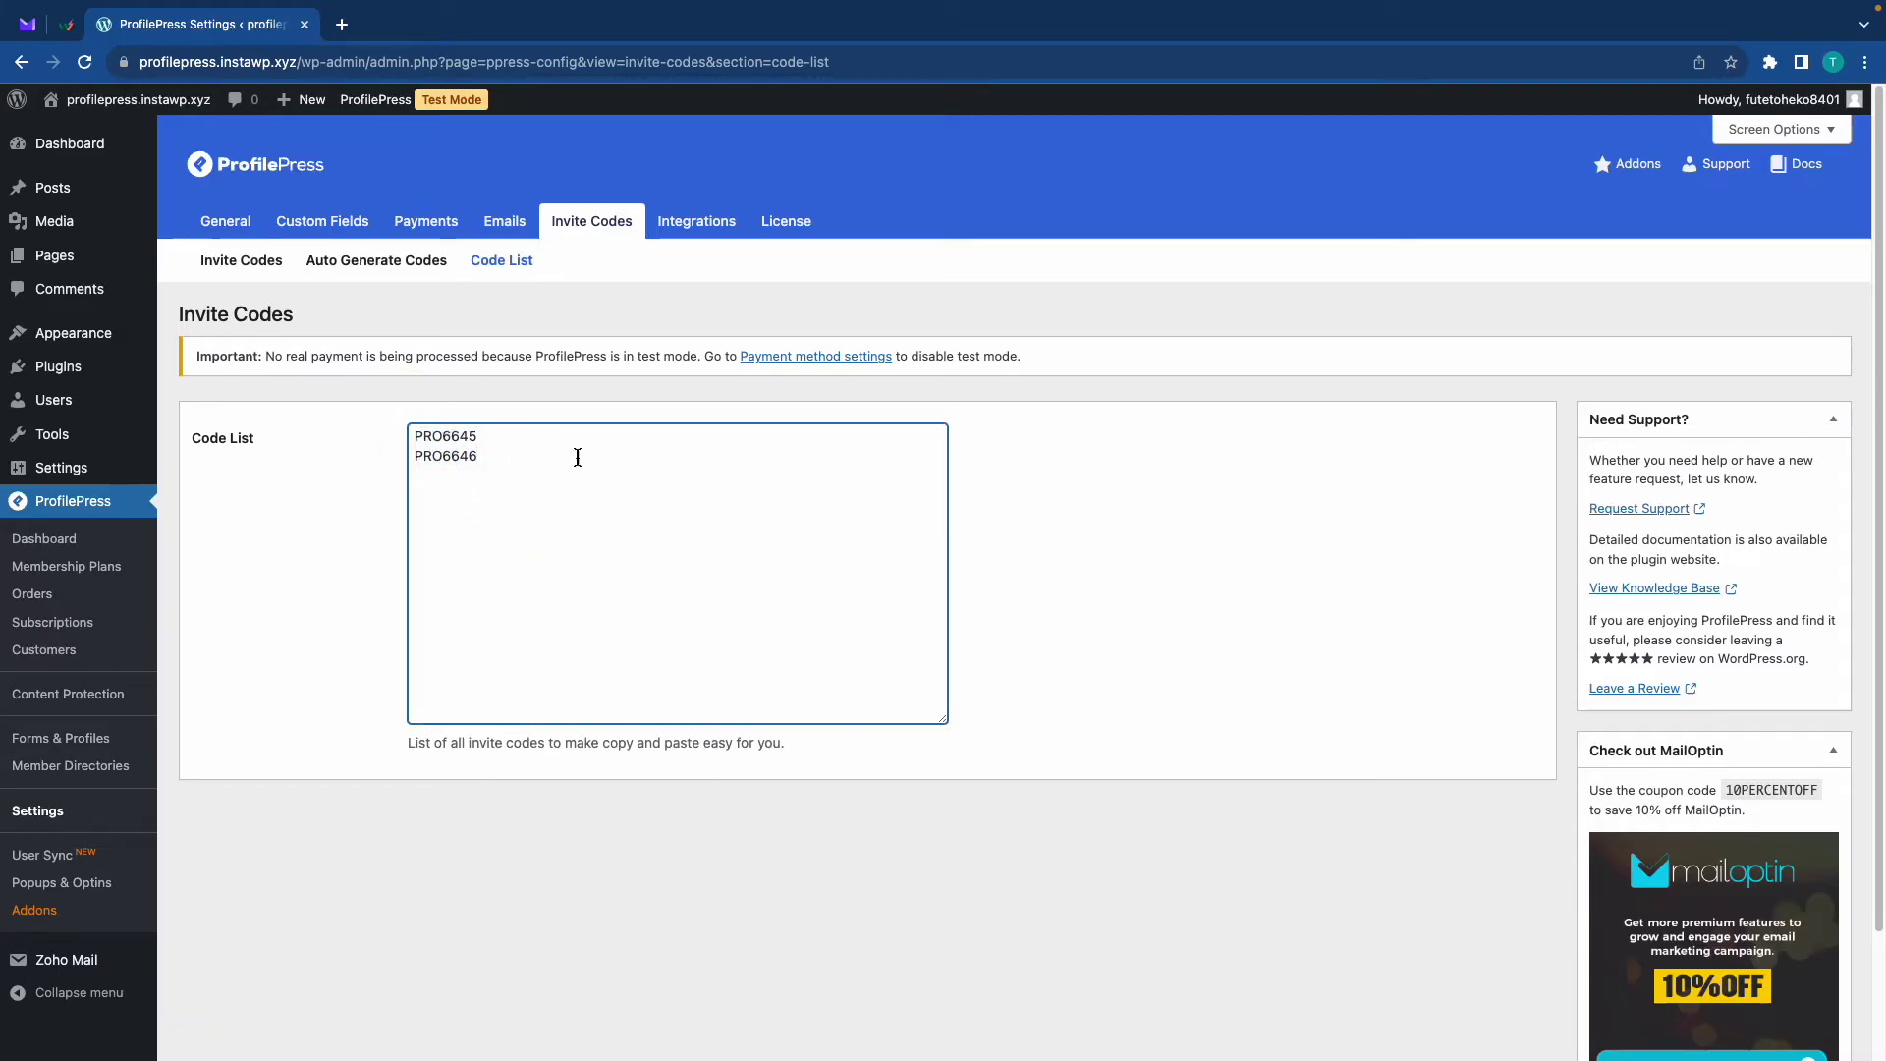
# Auto-generate 25 PROM-prefixed codes with usage limit 2, expiring 2023-10-31, on the Pro User plan
pyautogui.click(419, 264)
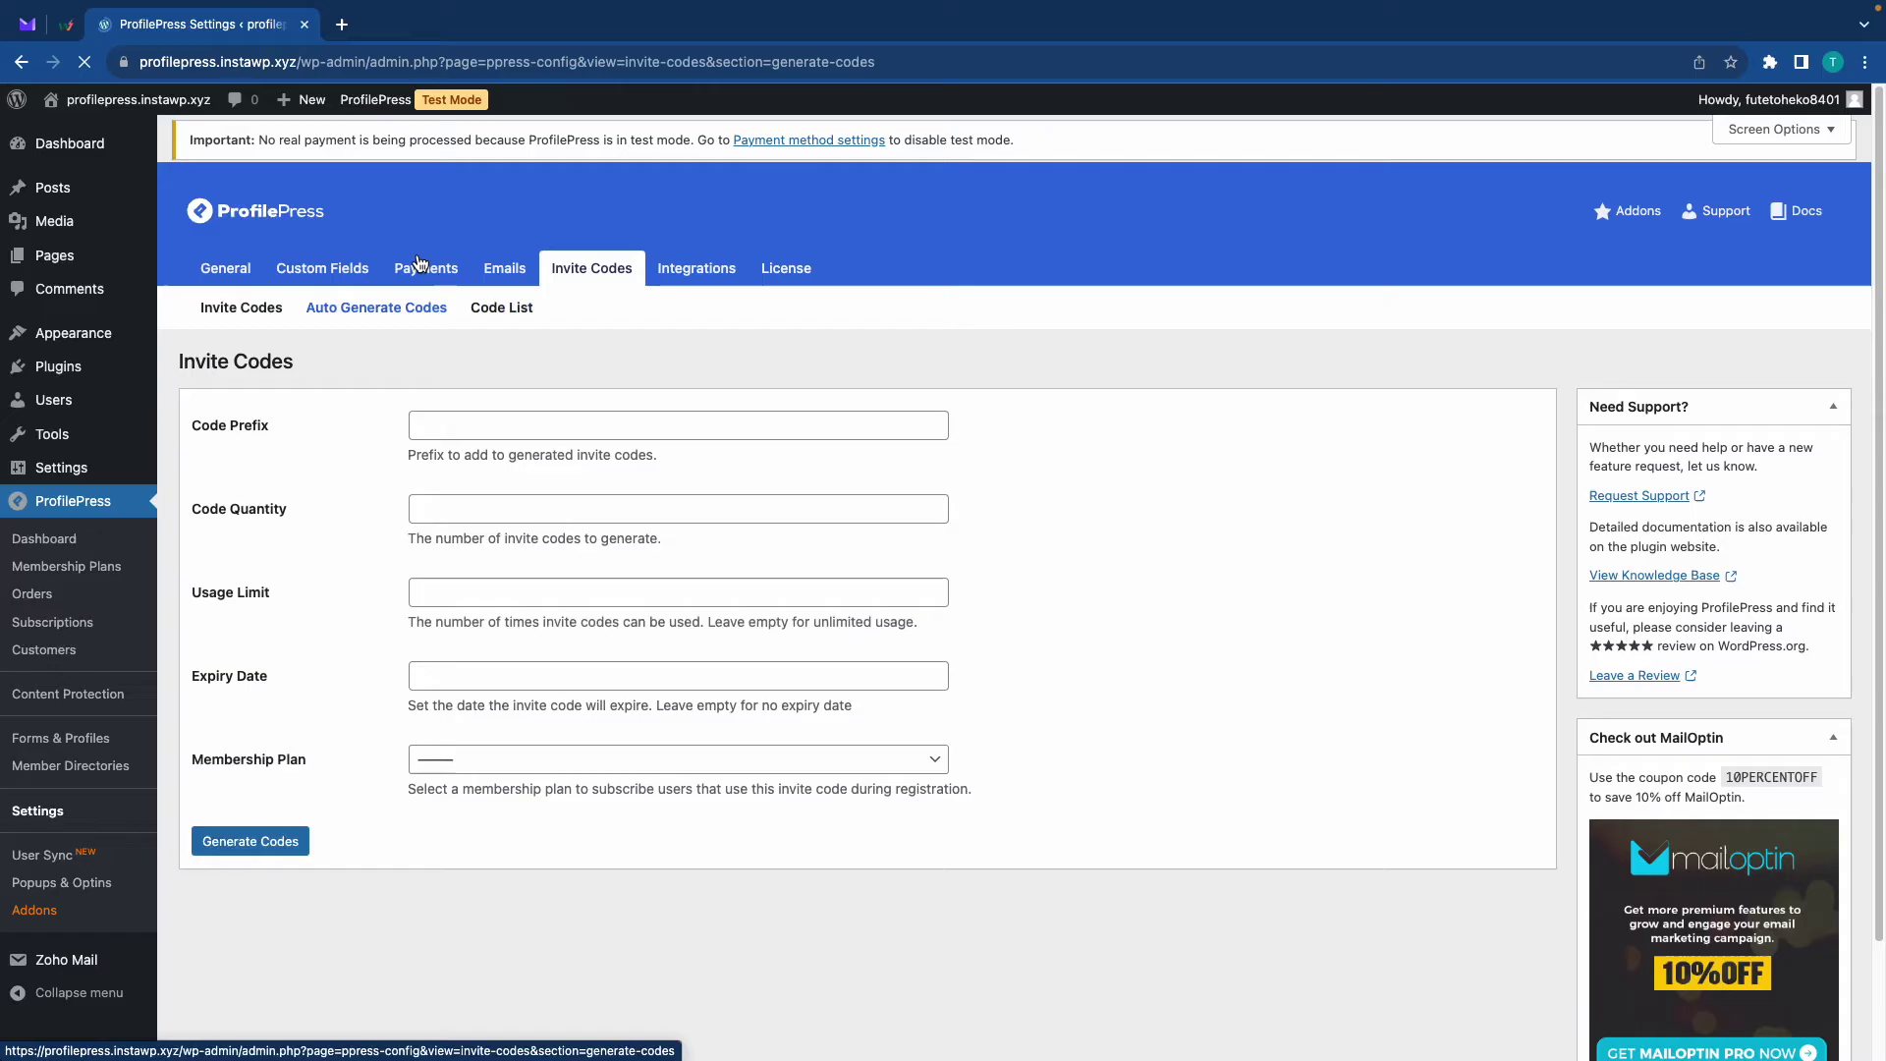
pyautogui.click(452, 441)
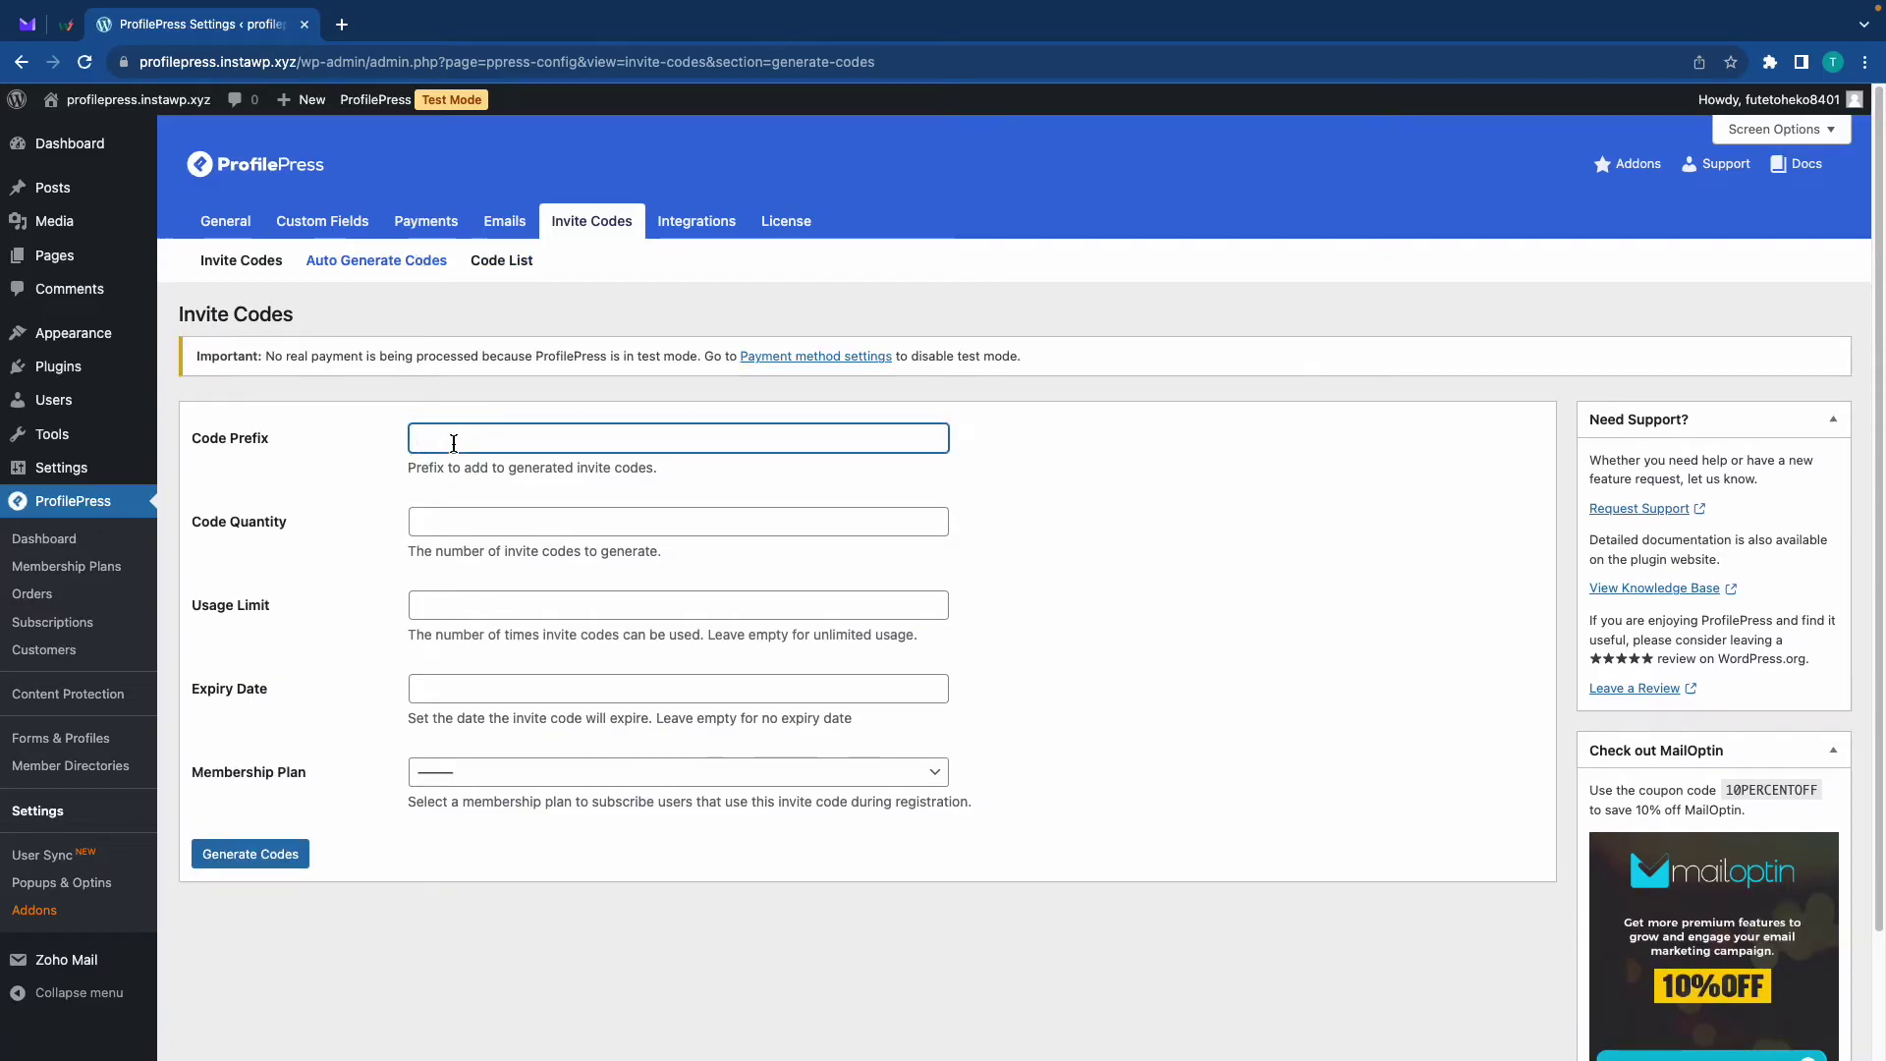
pyautogui.write('PROM')
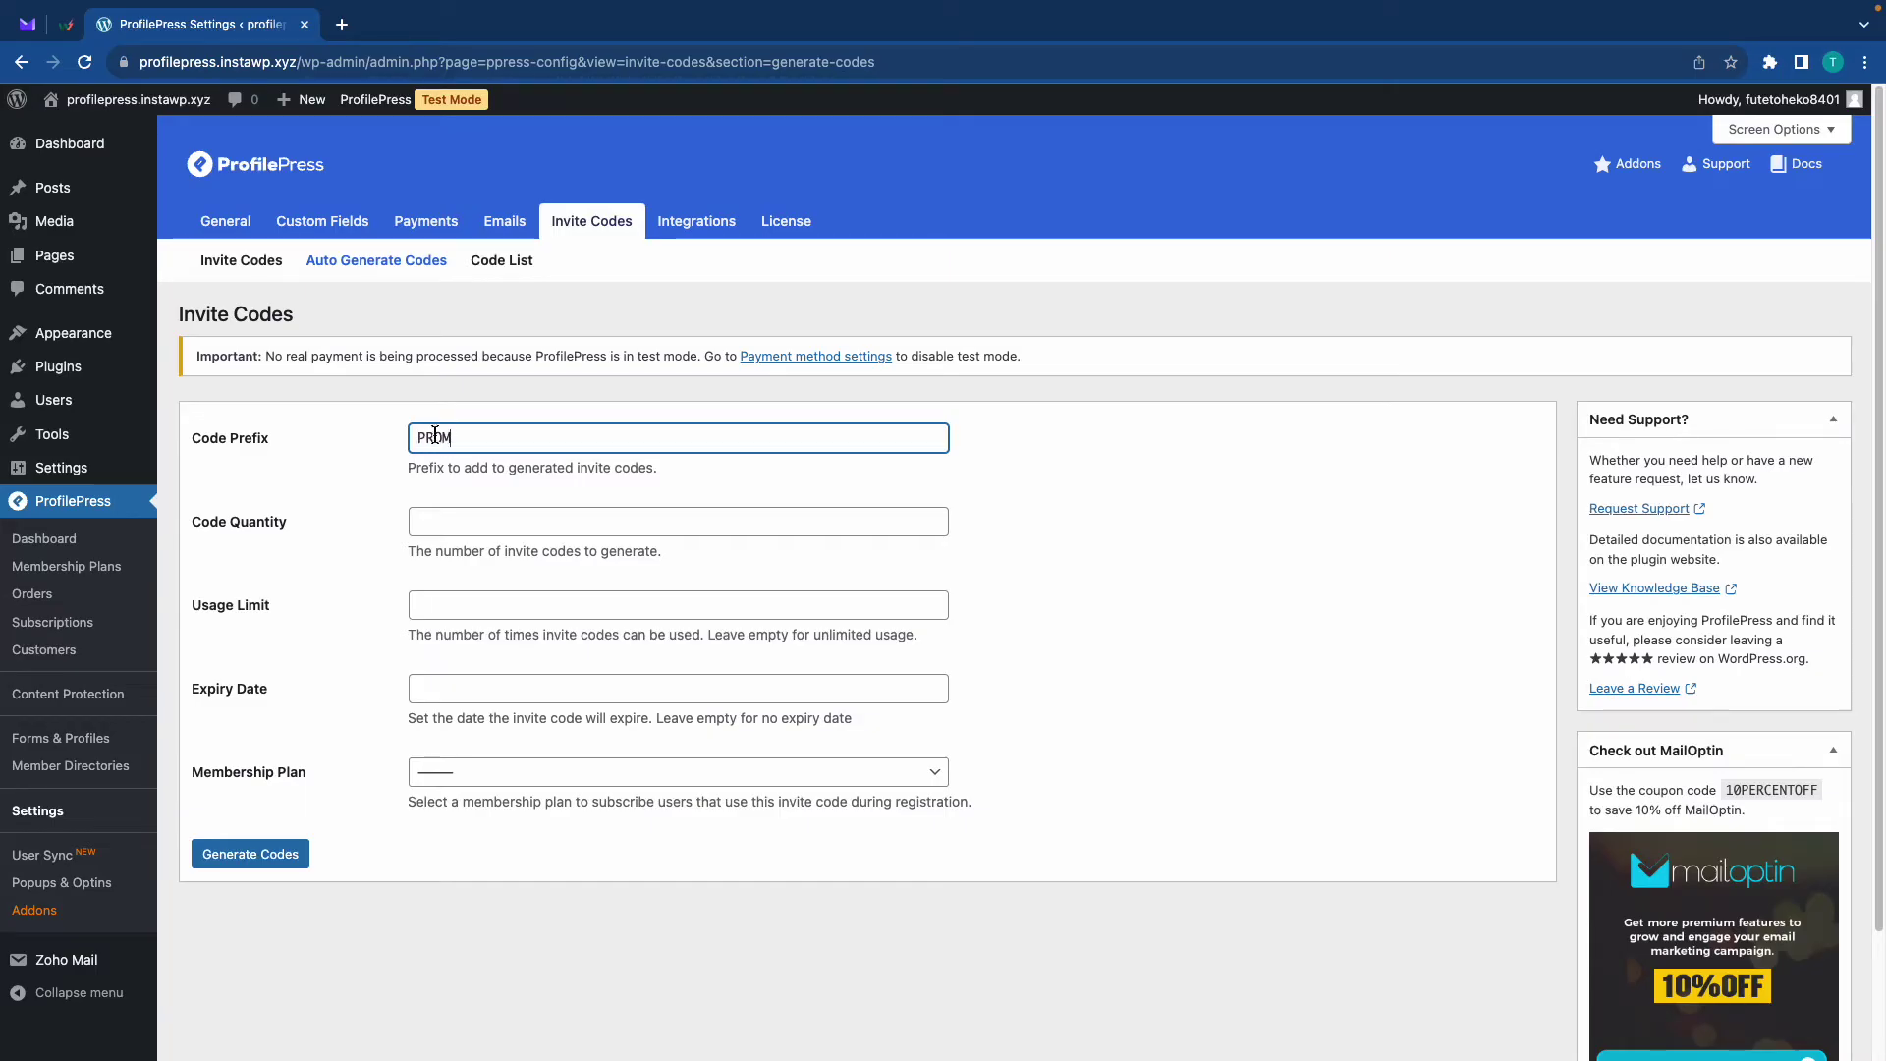
pyautogui.click(473, 526)
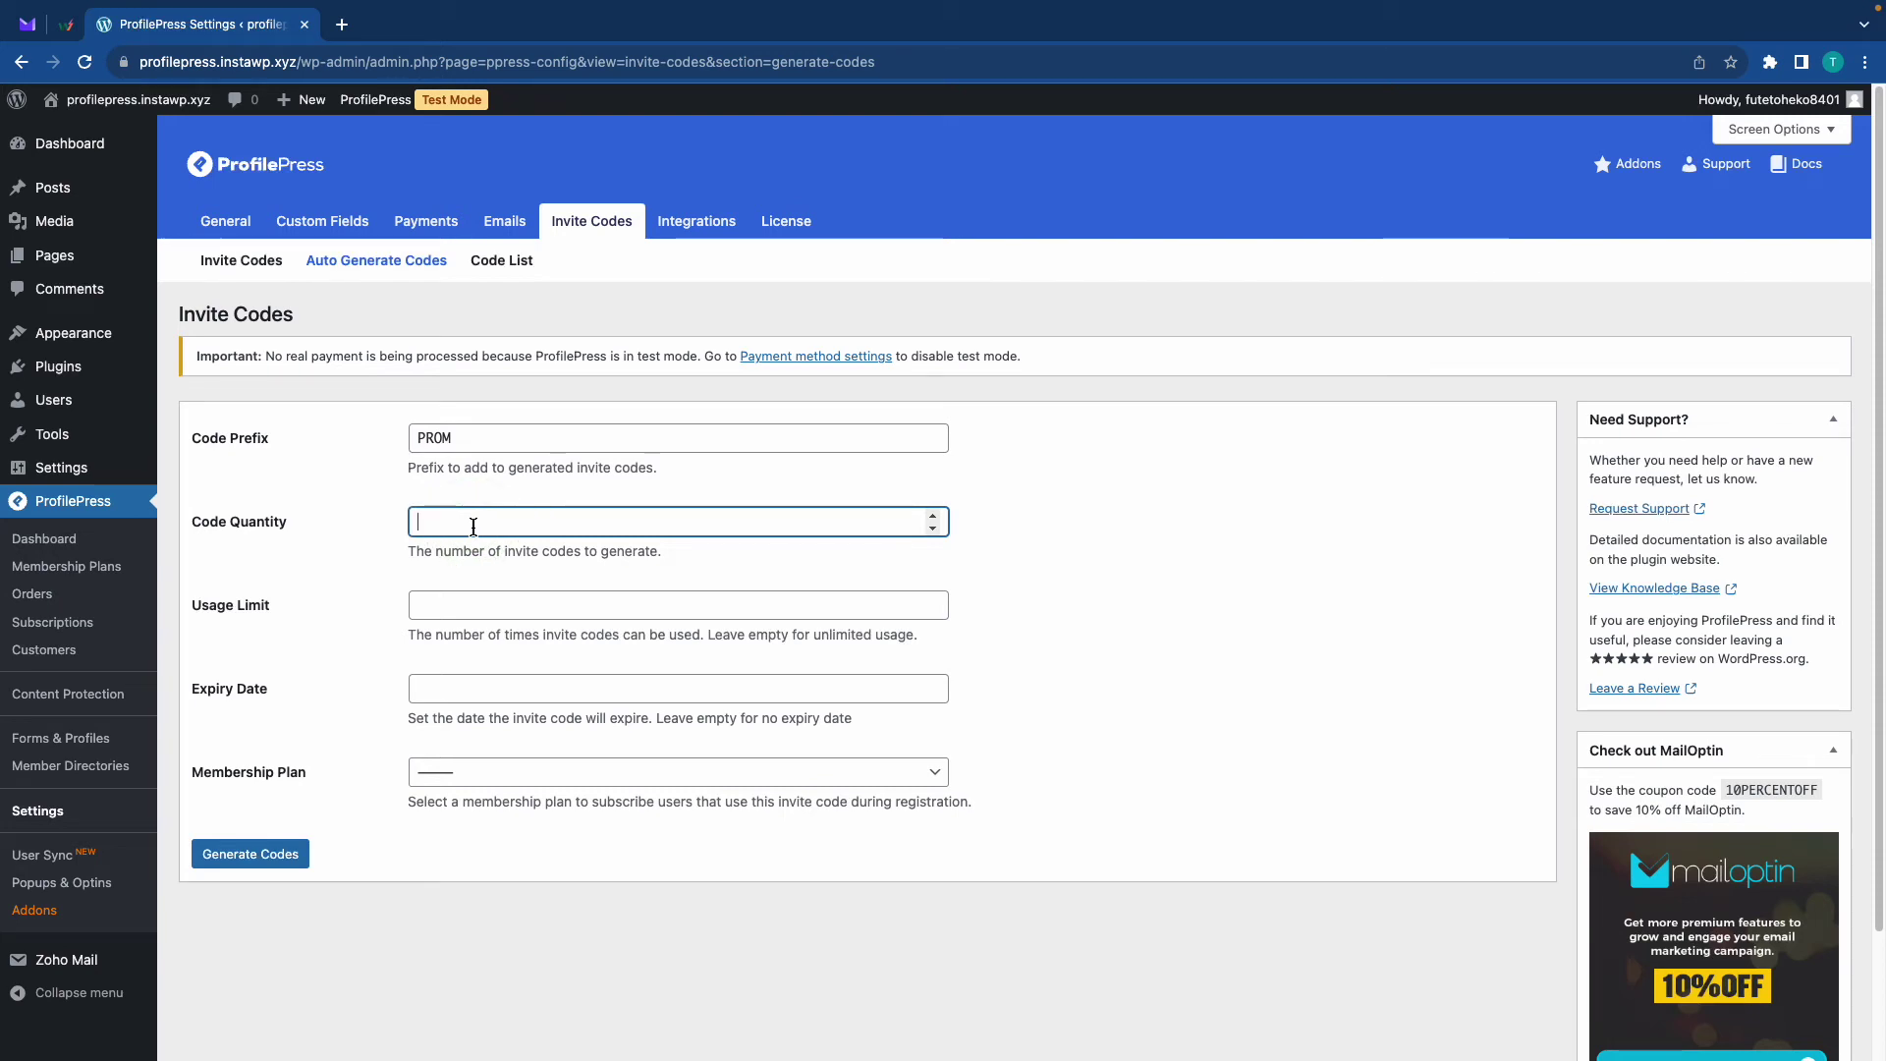
pyautogui.write('25')
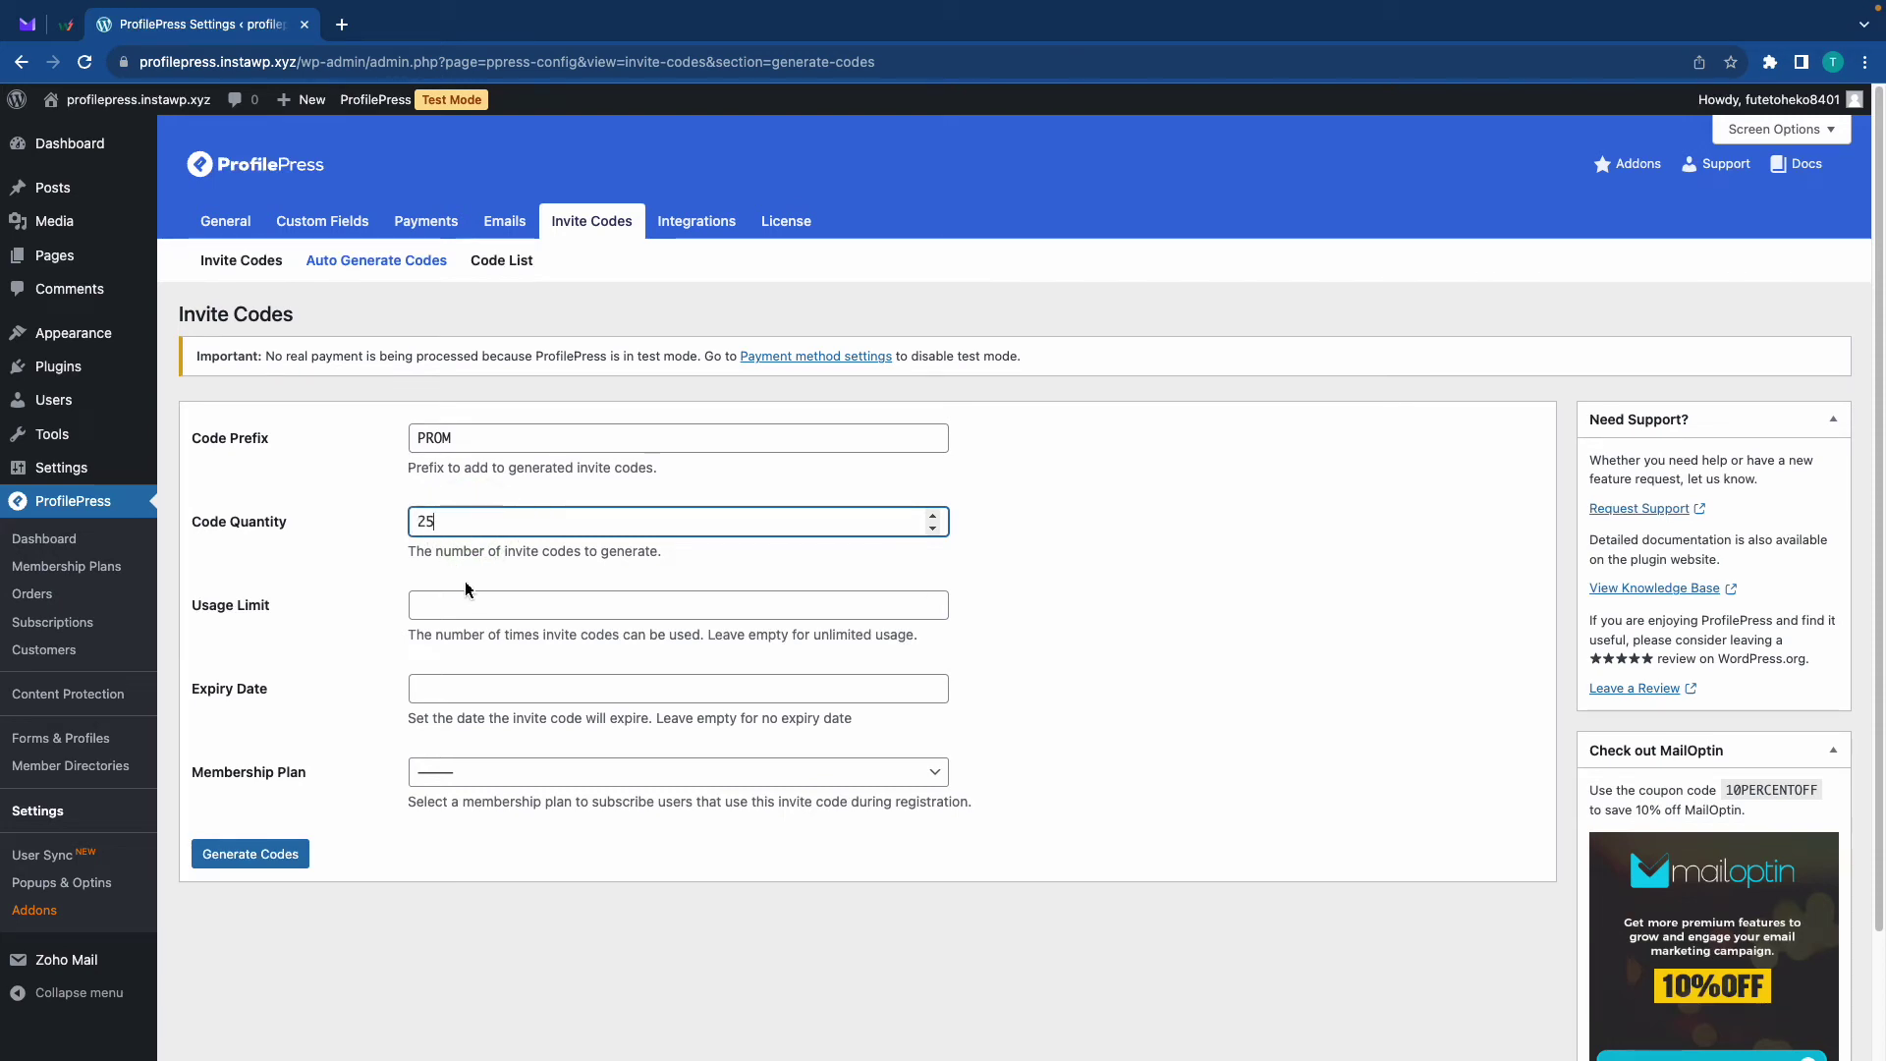
pyautogui.click(464, 603)
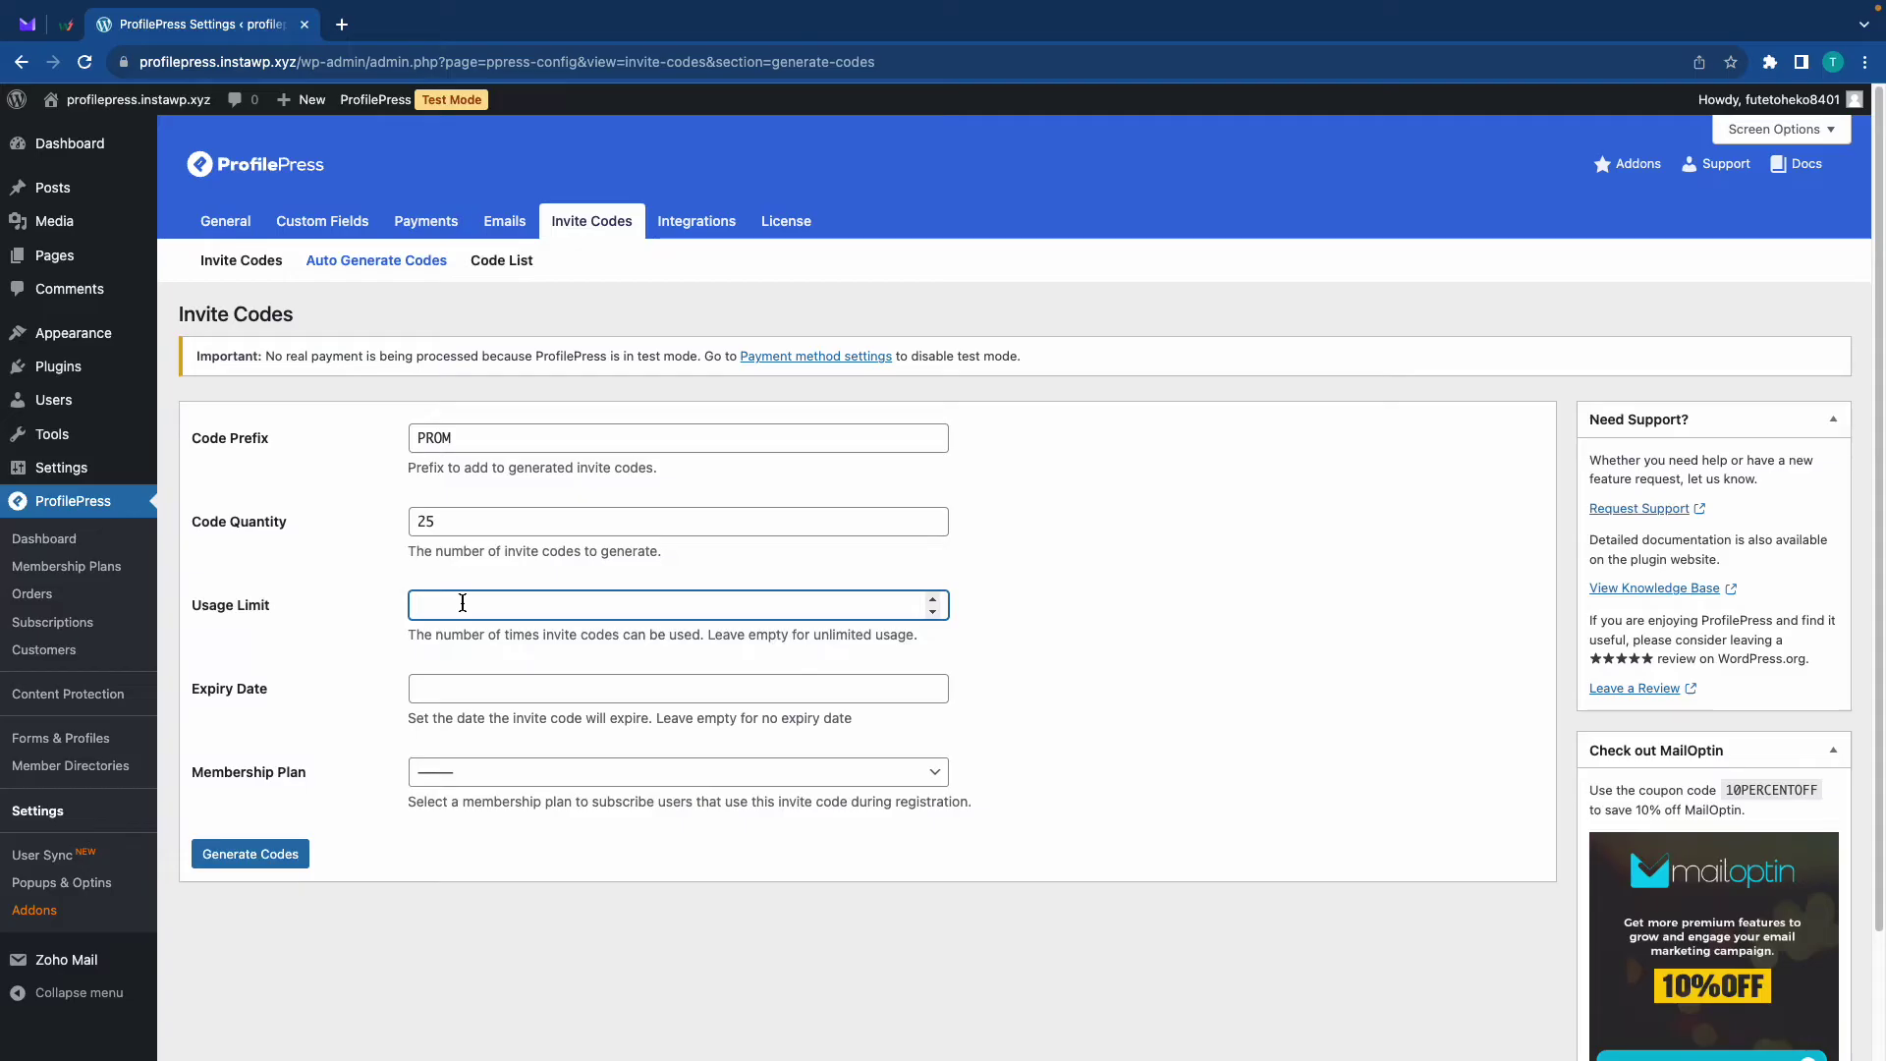
pyautogui.write('2')
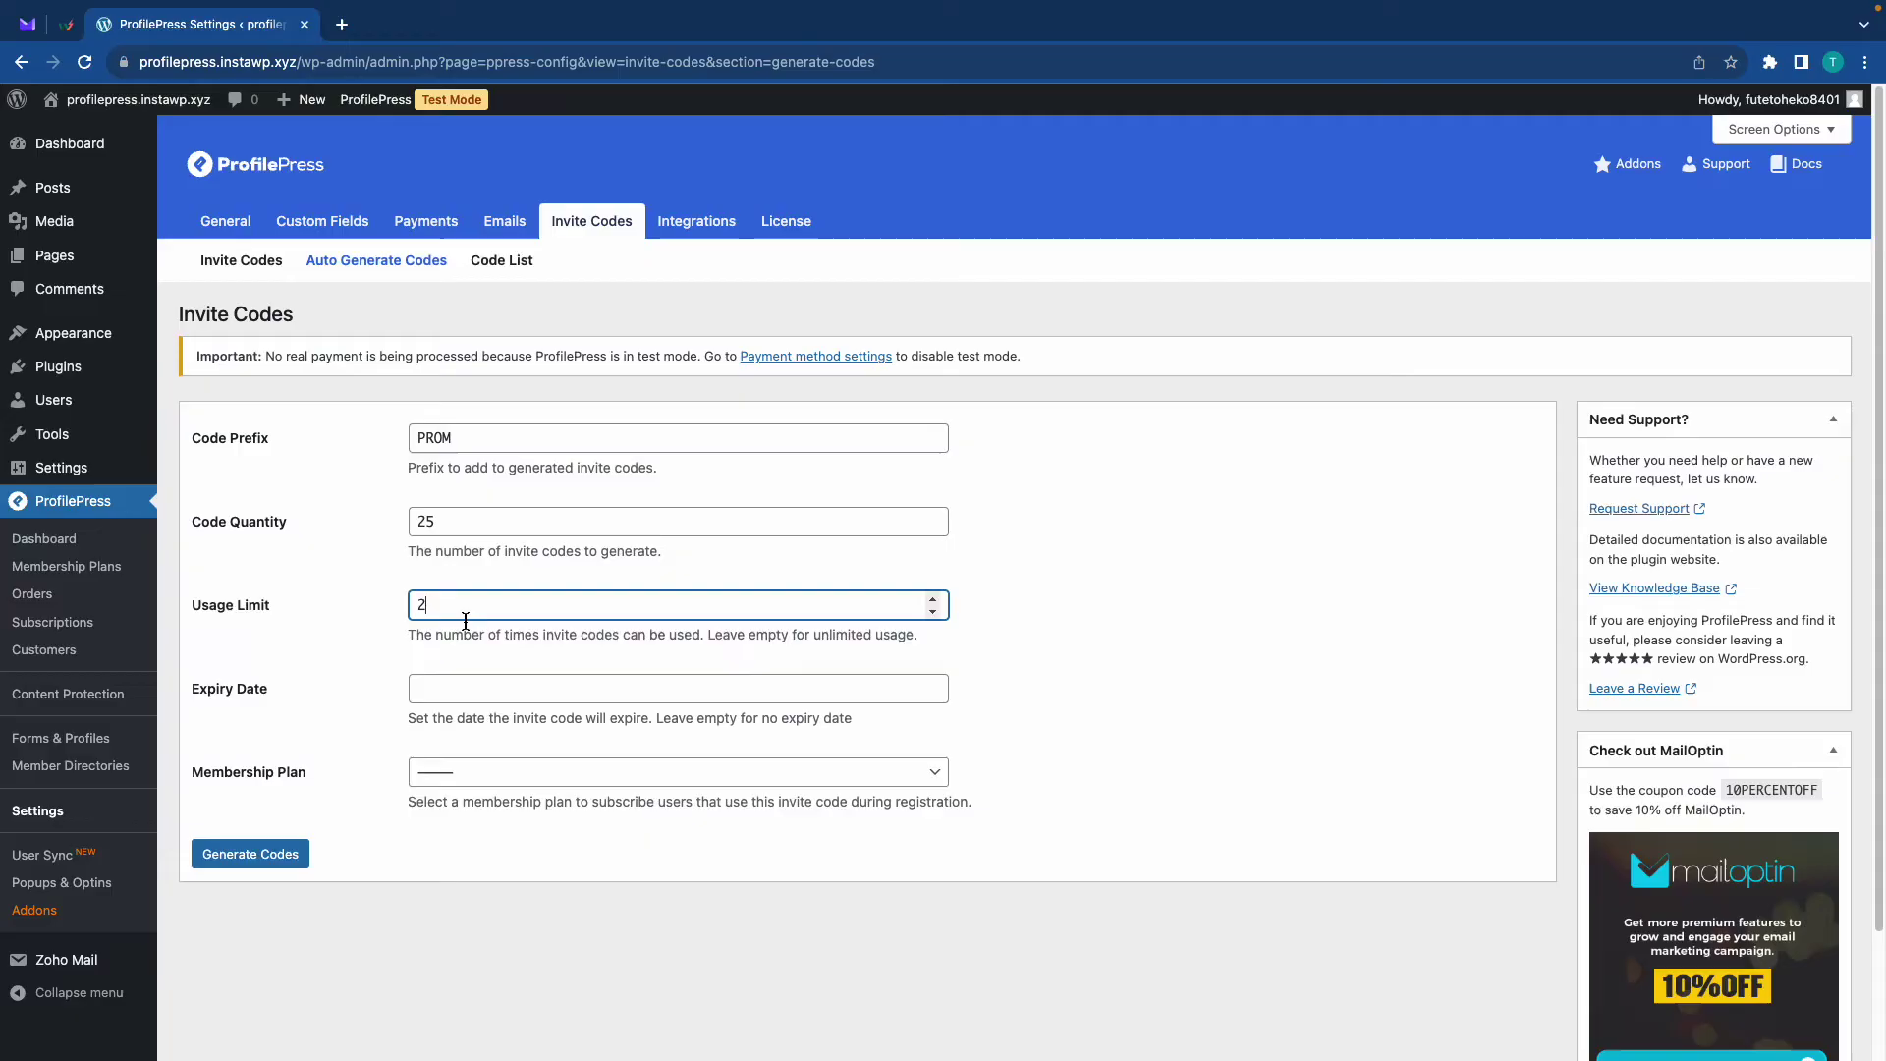
pyautogui.click(471, 693)
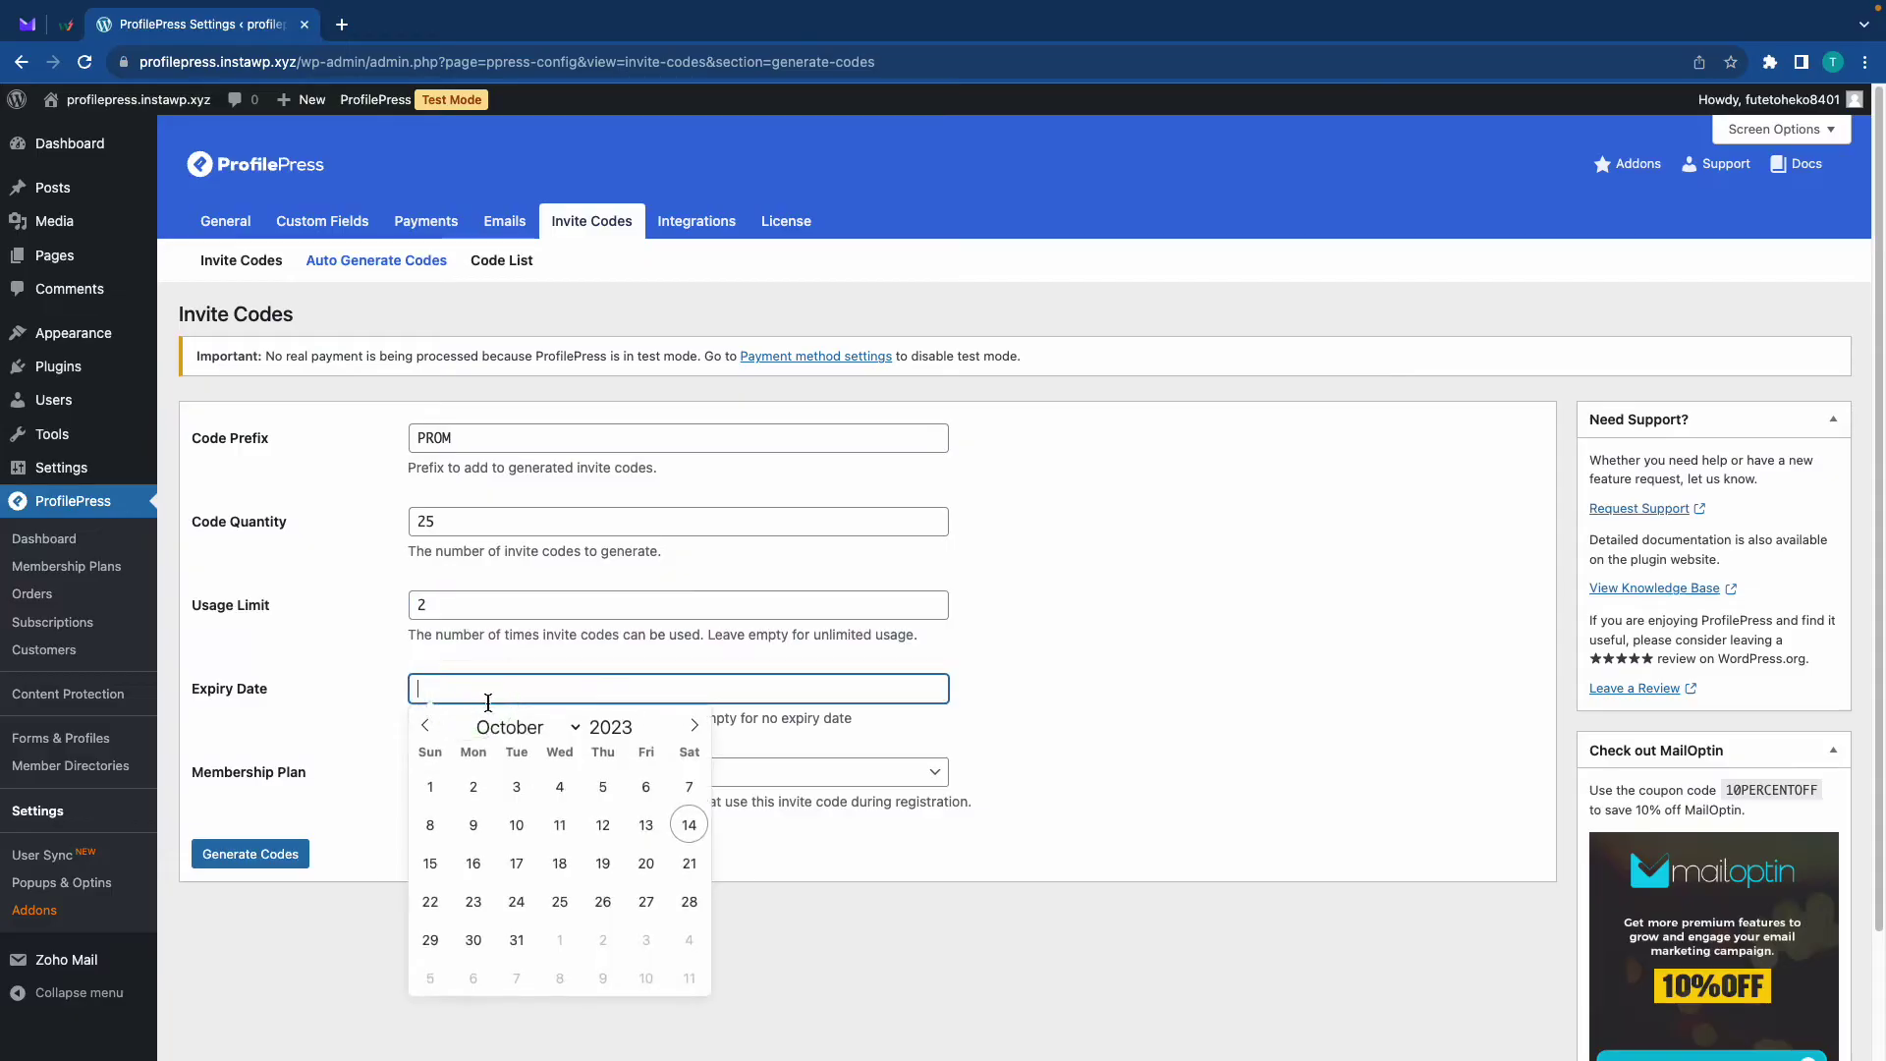
pyautogui.click(514, 938)
pyautogui.click(496, 780)
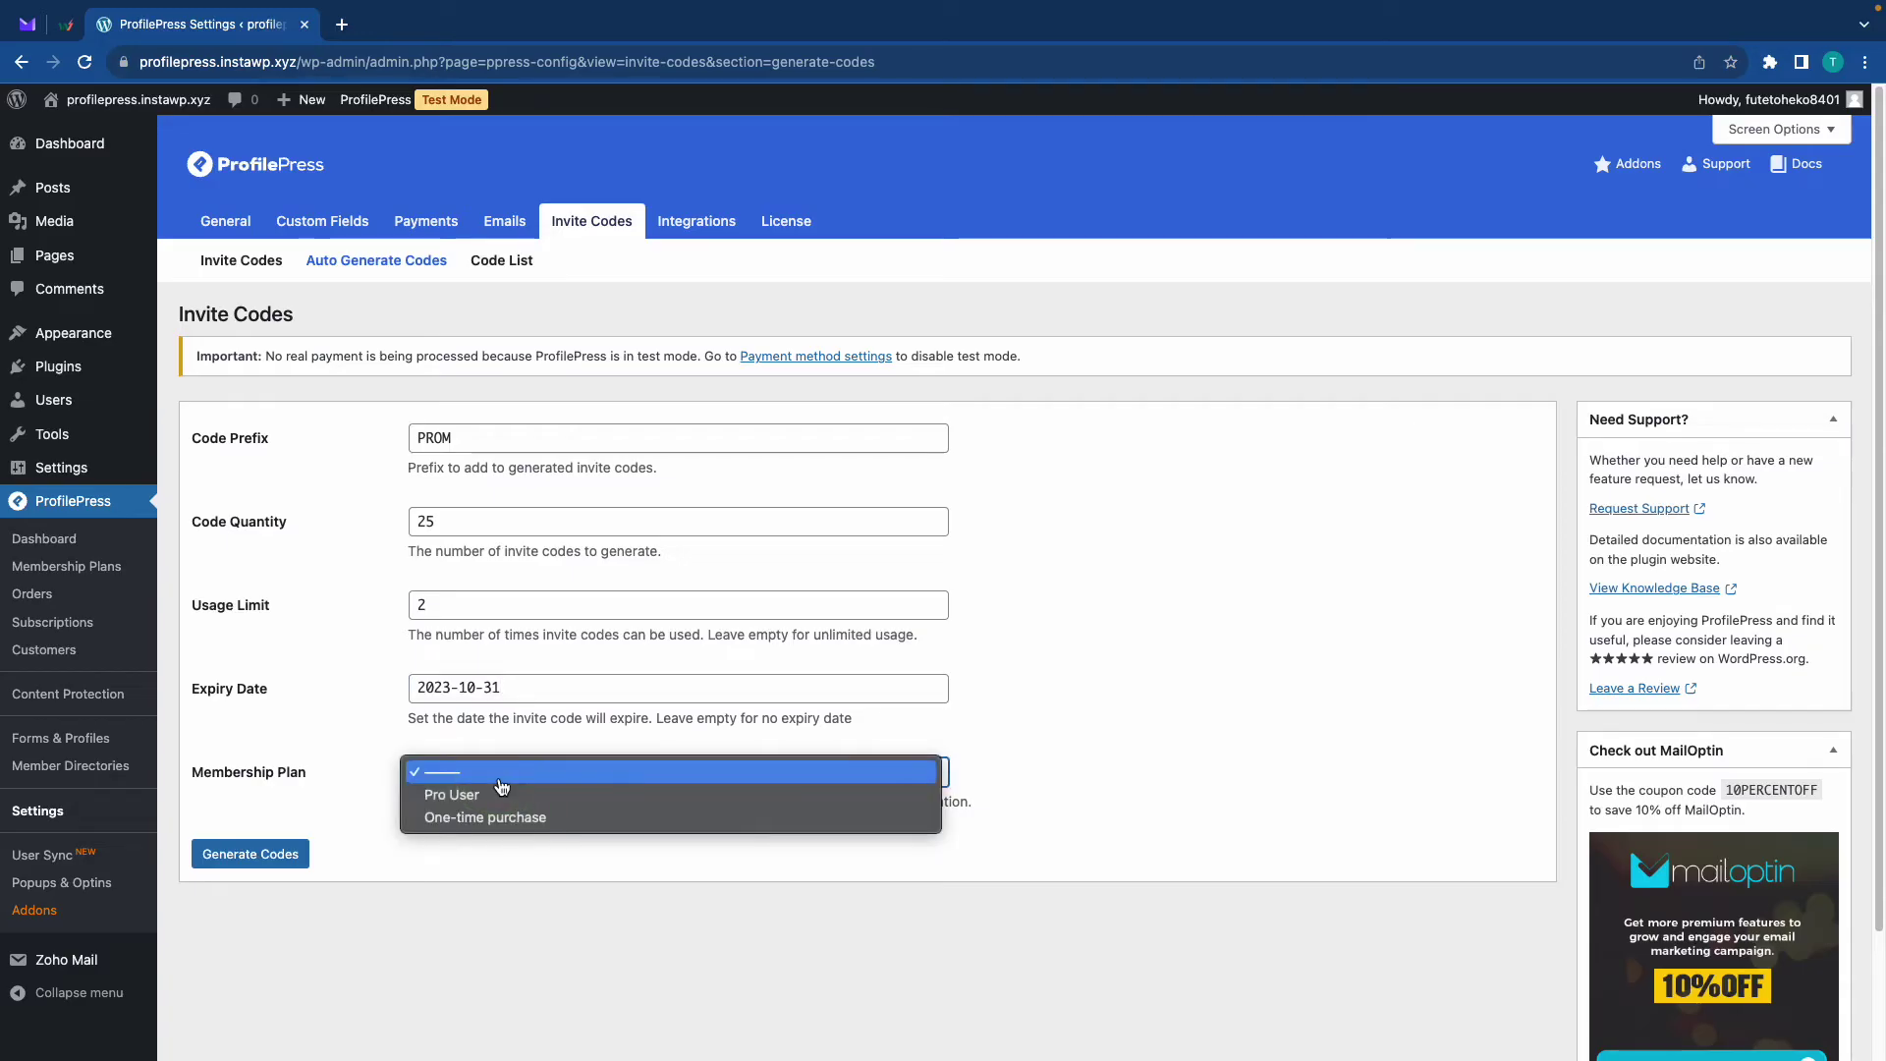
pyautogui.click(493, 795)
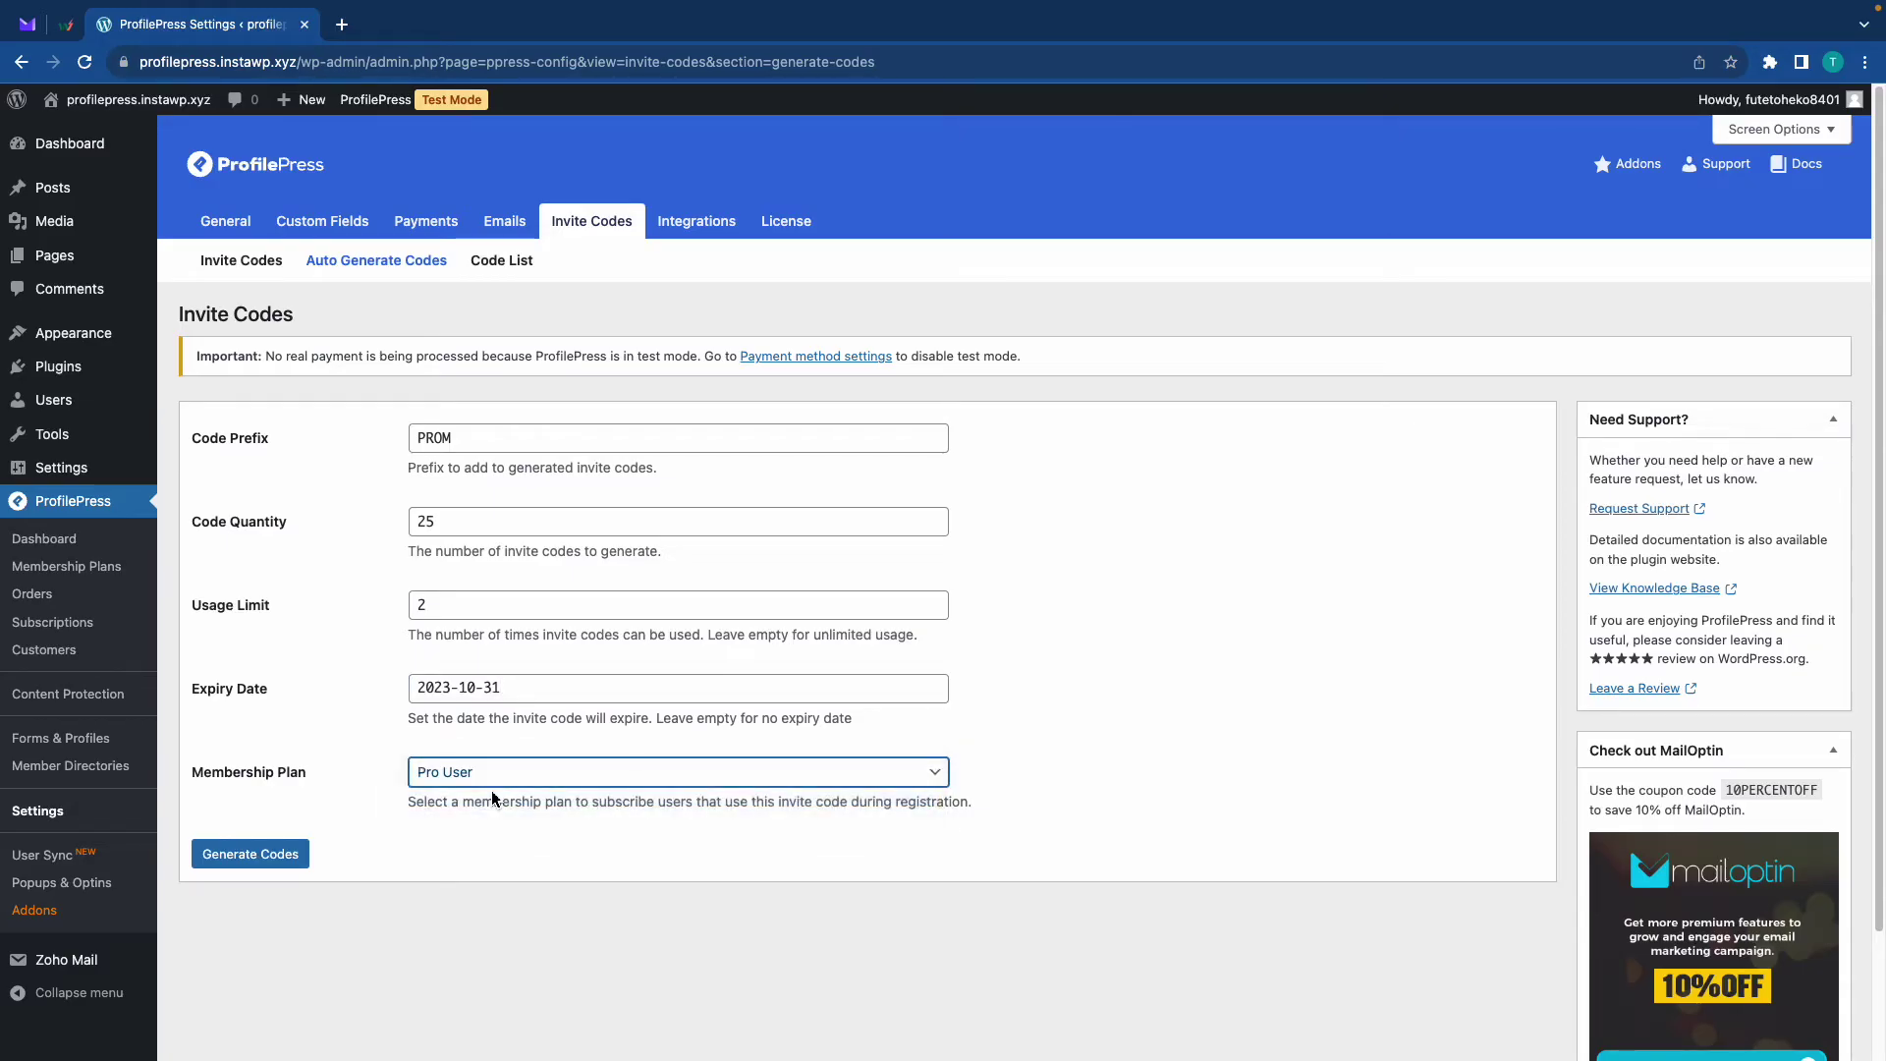
pyautogui.click(284, 858)
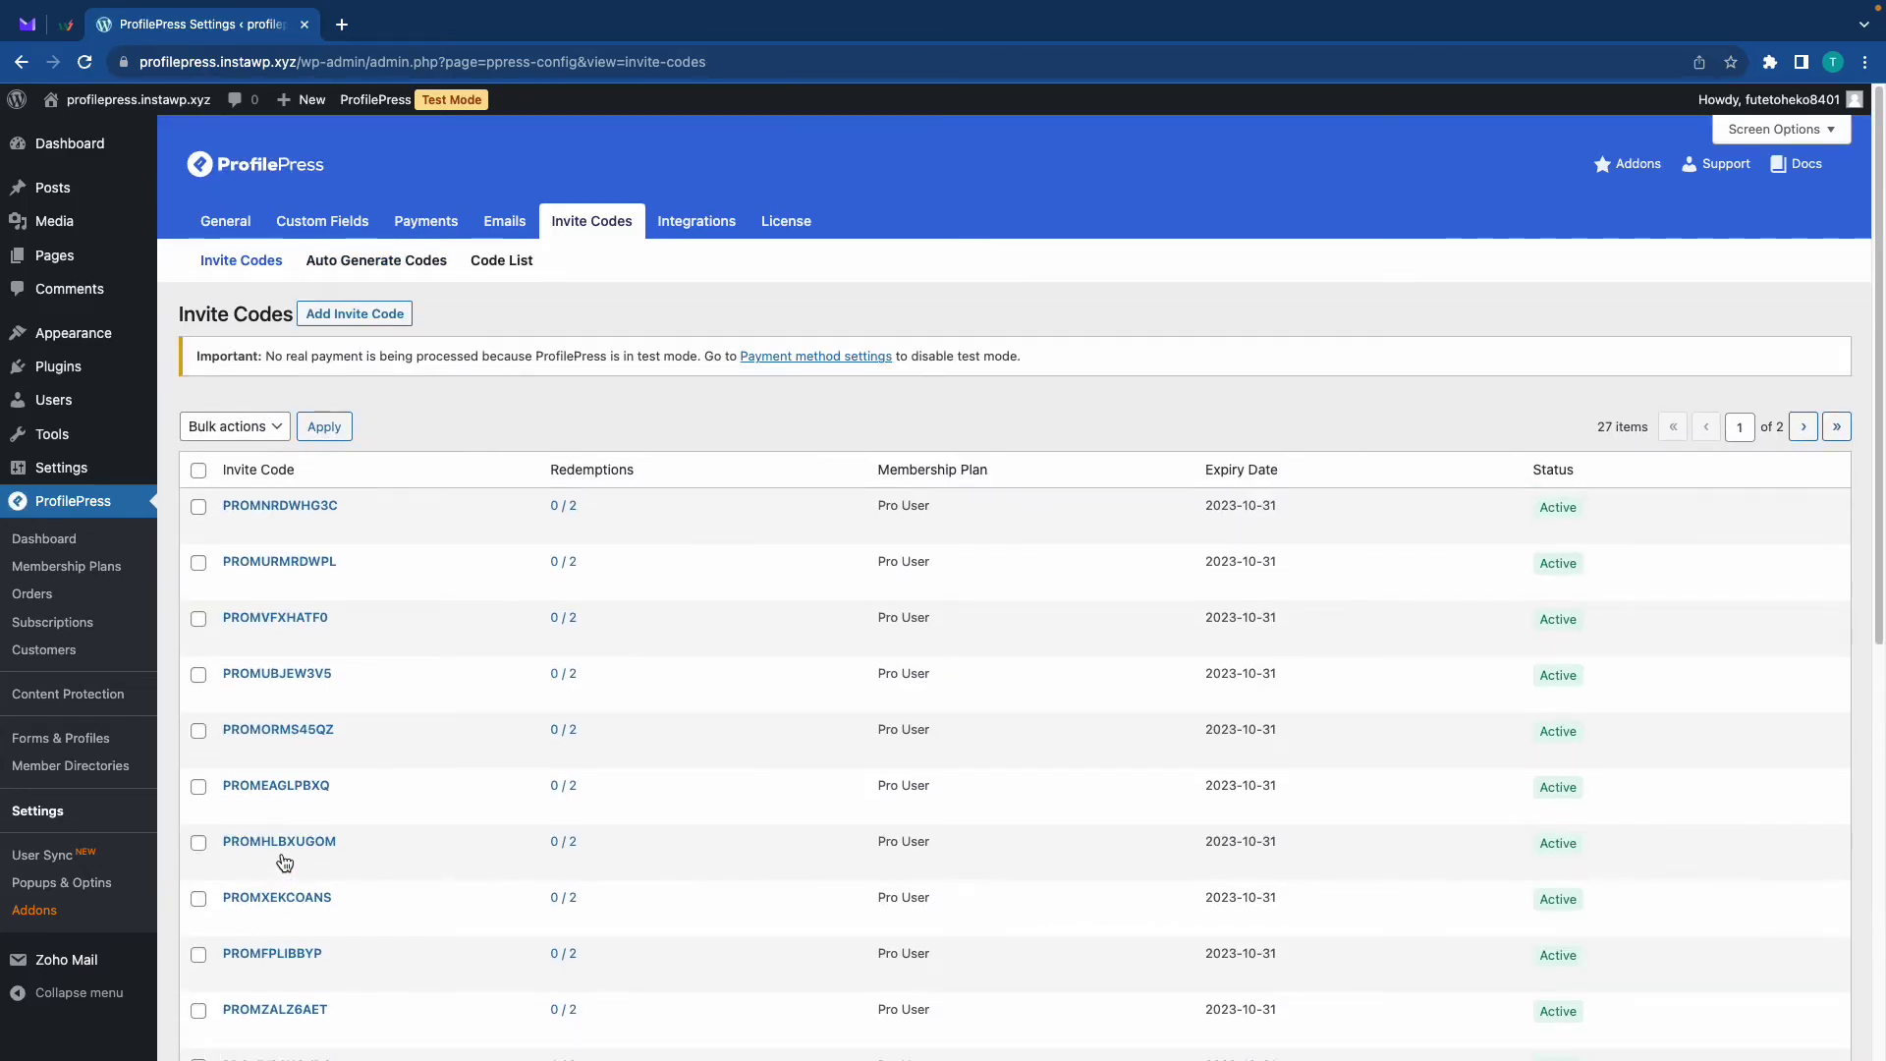
# Review the invite code list, then bring up the link menu for Forms & Profiles
pyautogui.scroll(-10, 639, 560)
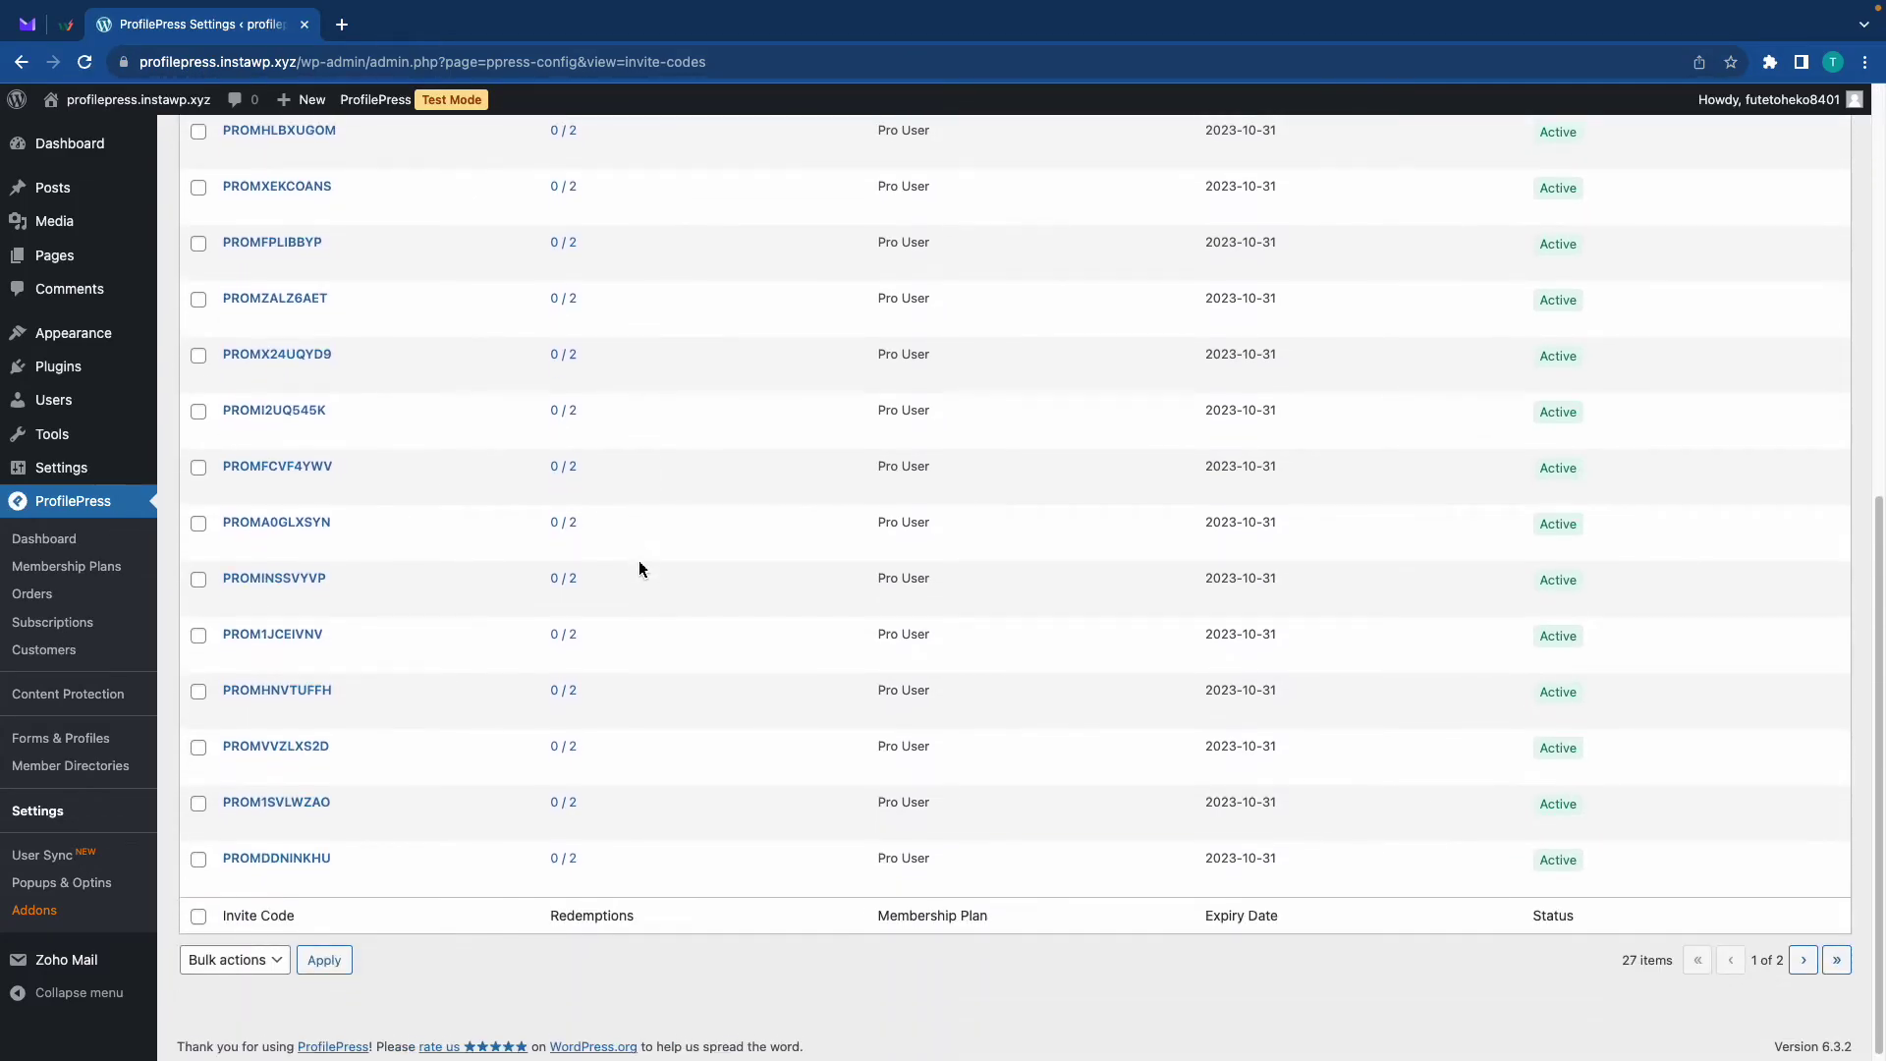
pyautogui.scroll(10, 640, 568)
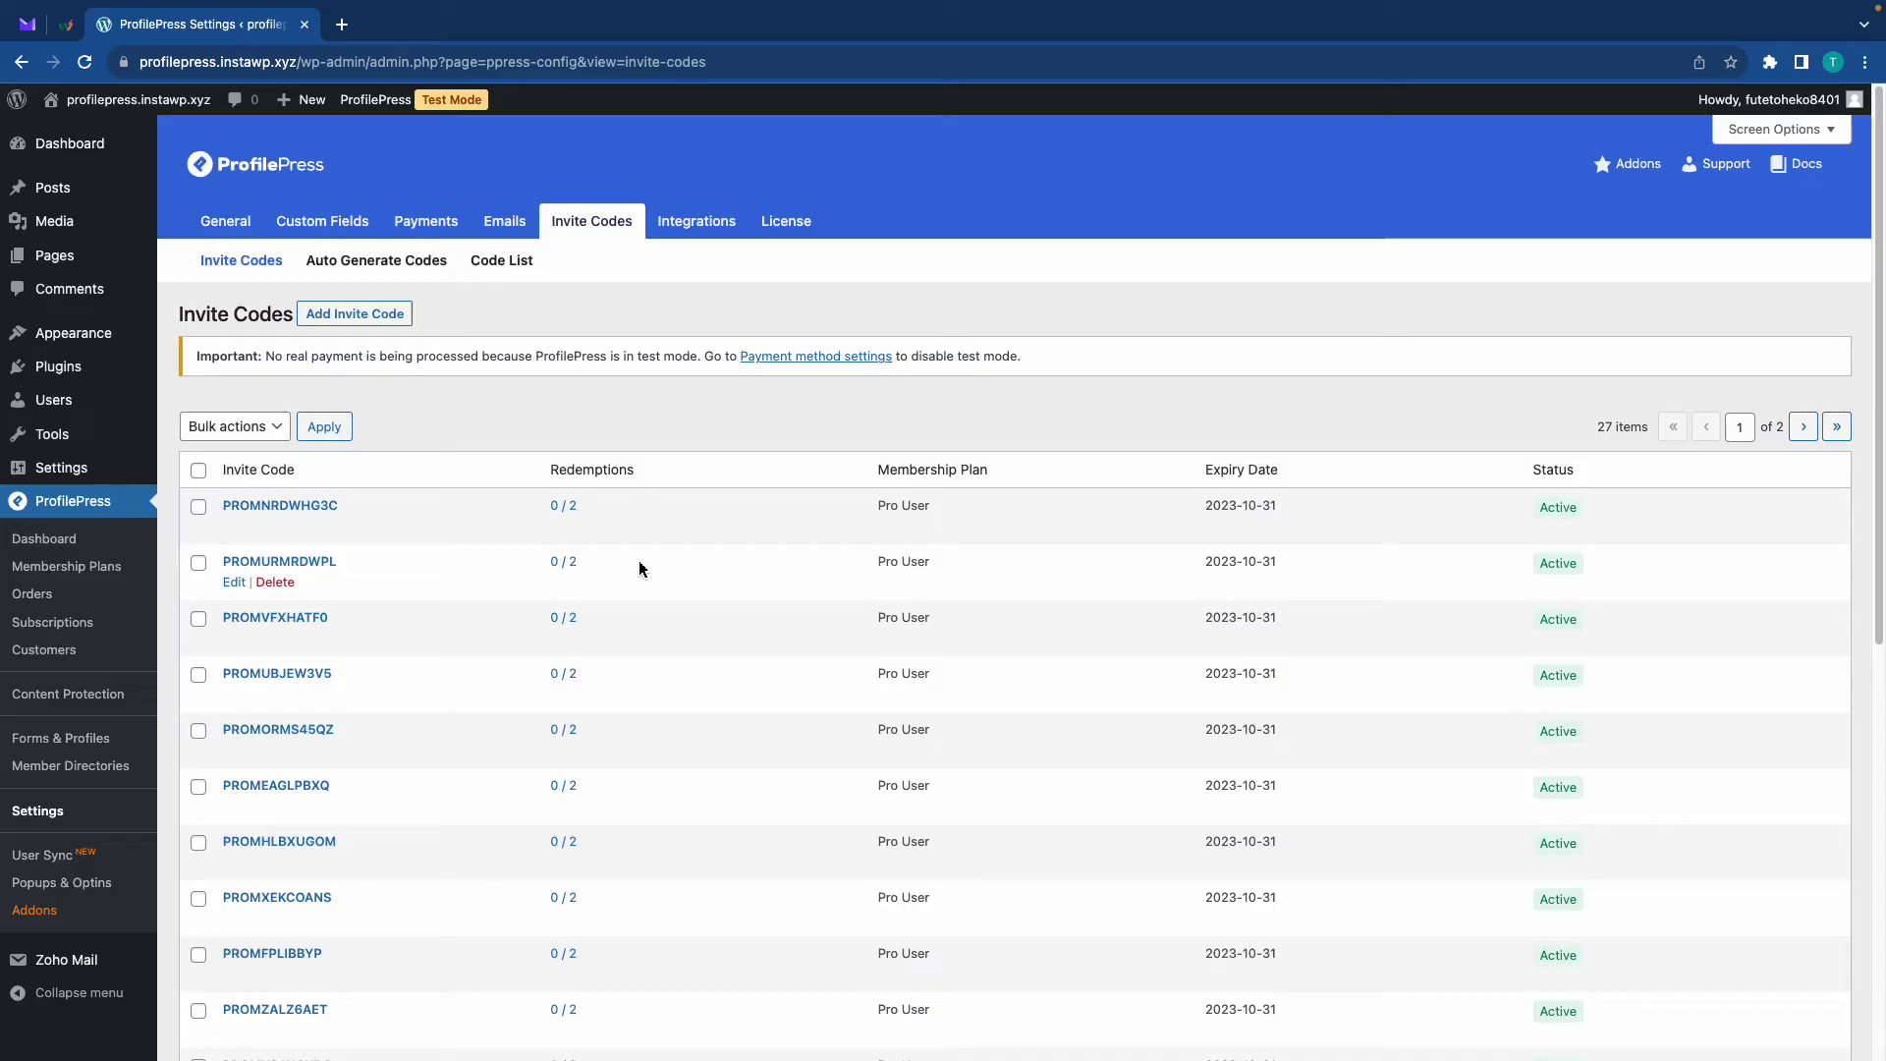
pyautogui.rightClick(78, 737)
# Open Forms & Profiles in a new tab, filter to registration forms, and edit Default Registration
pyautogui.click(142, 749)
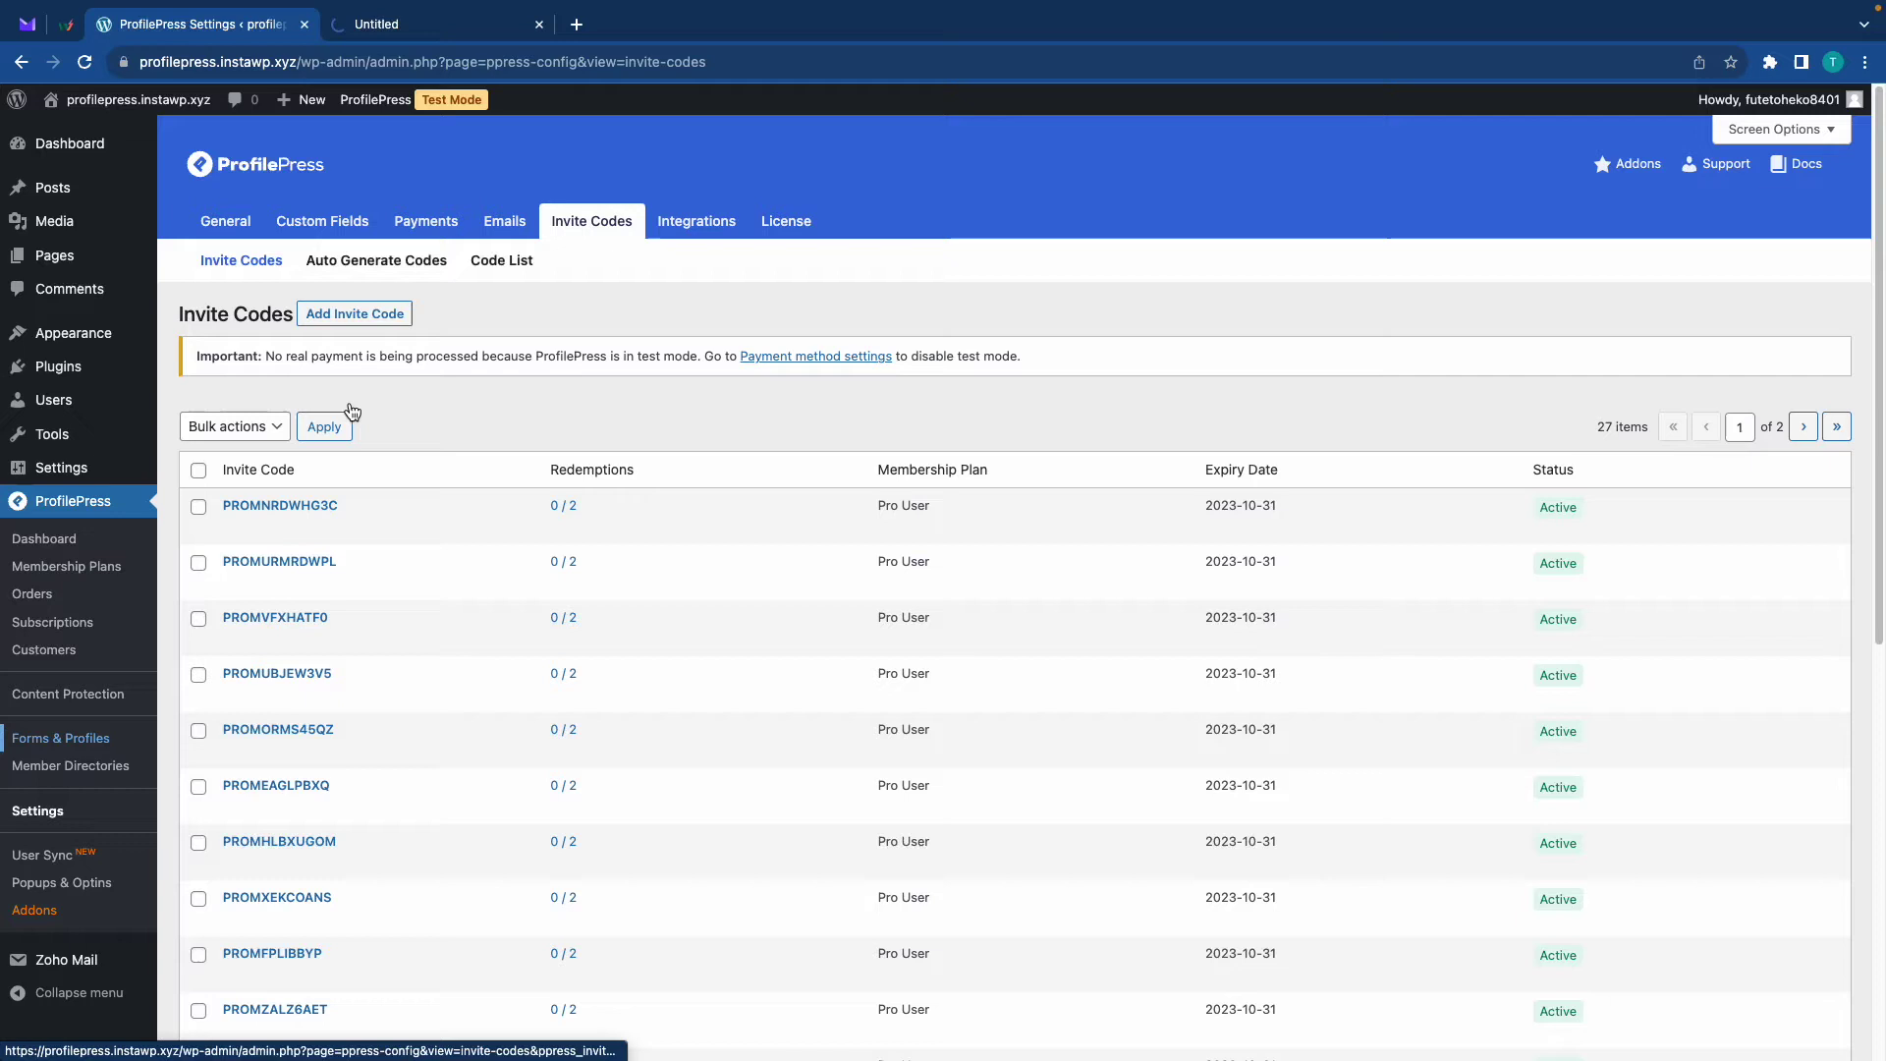
pyautogui.click(425, 37)
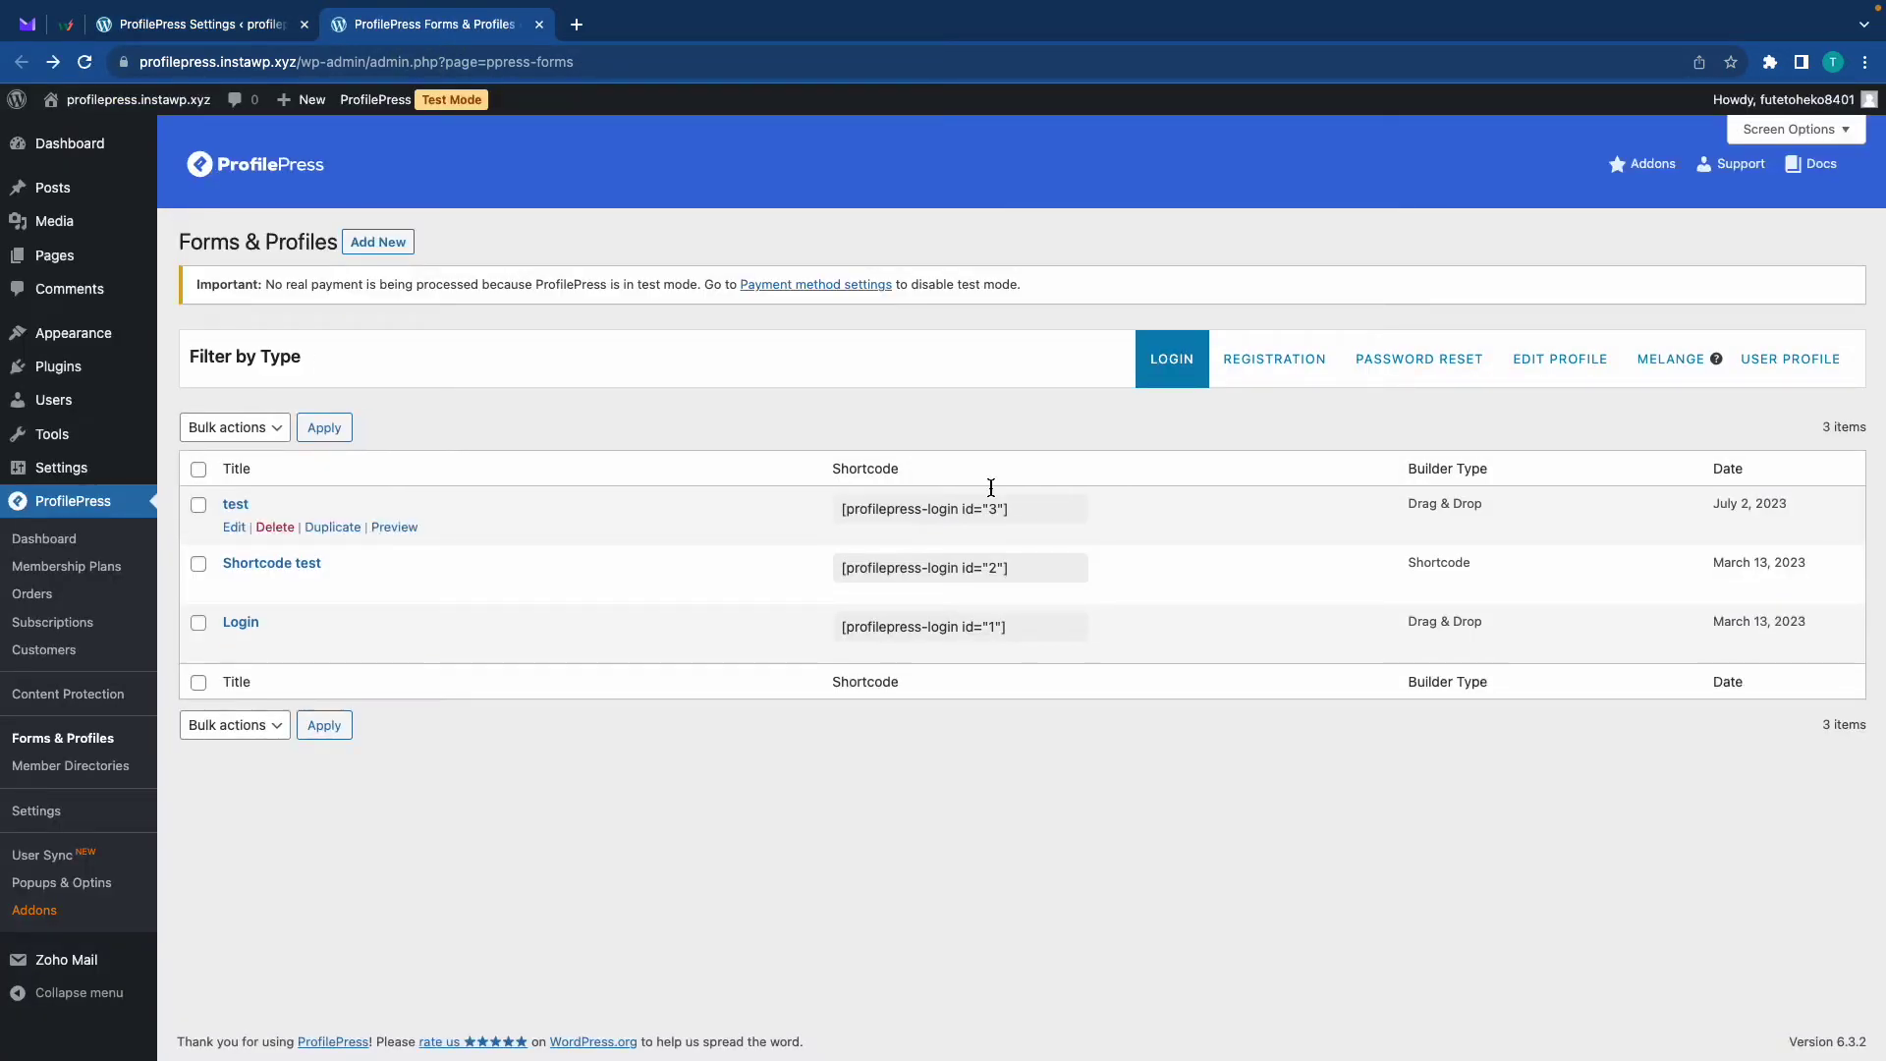
pyautogui.click(1267, 372)
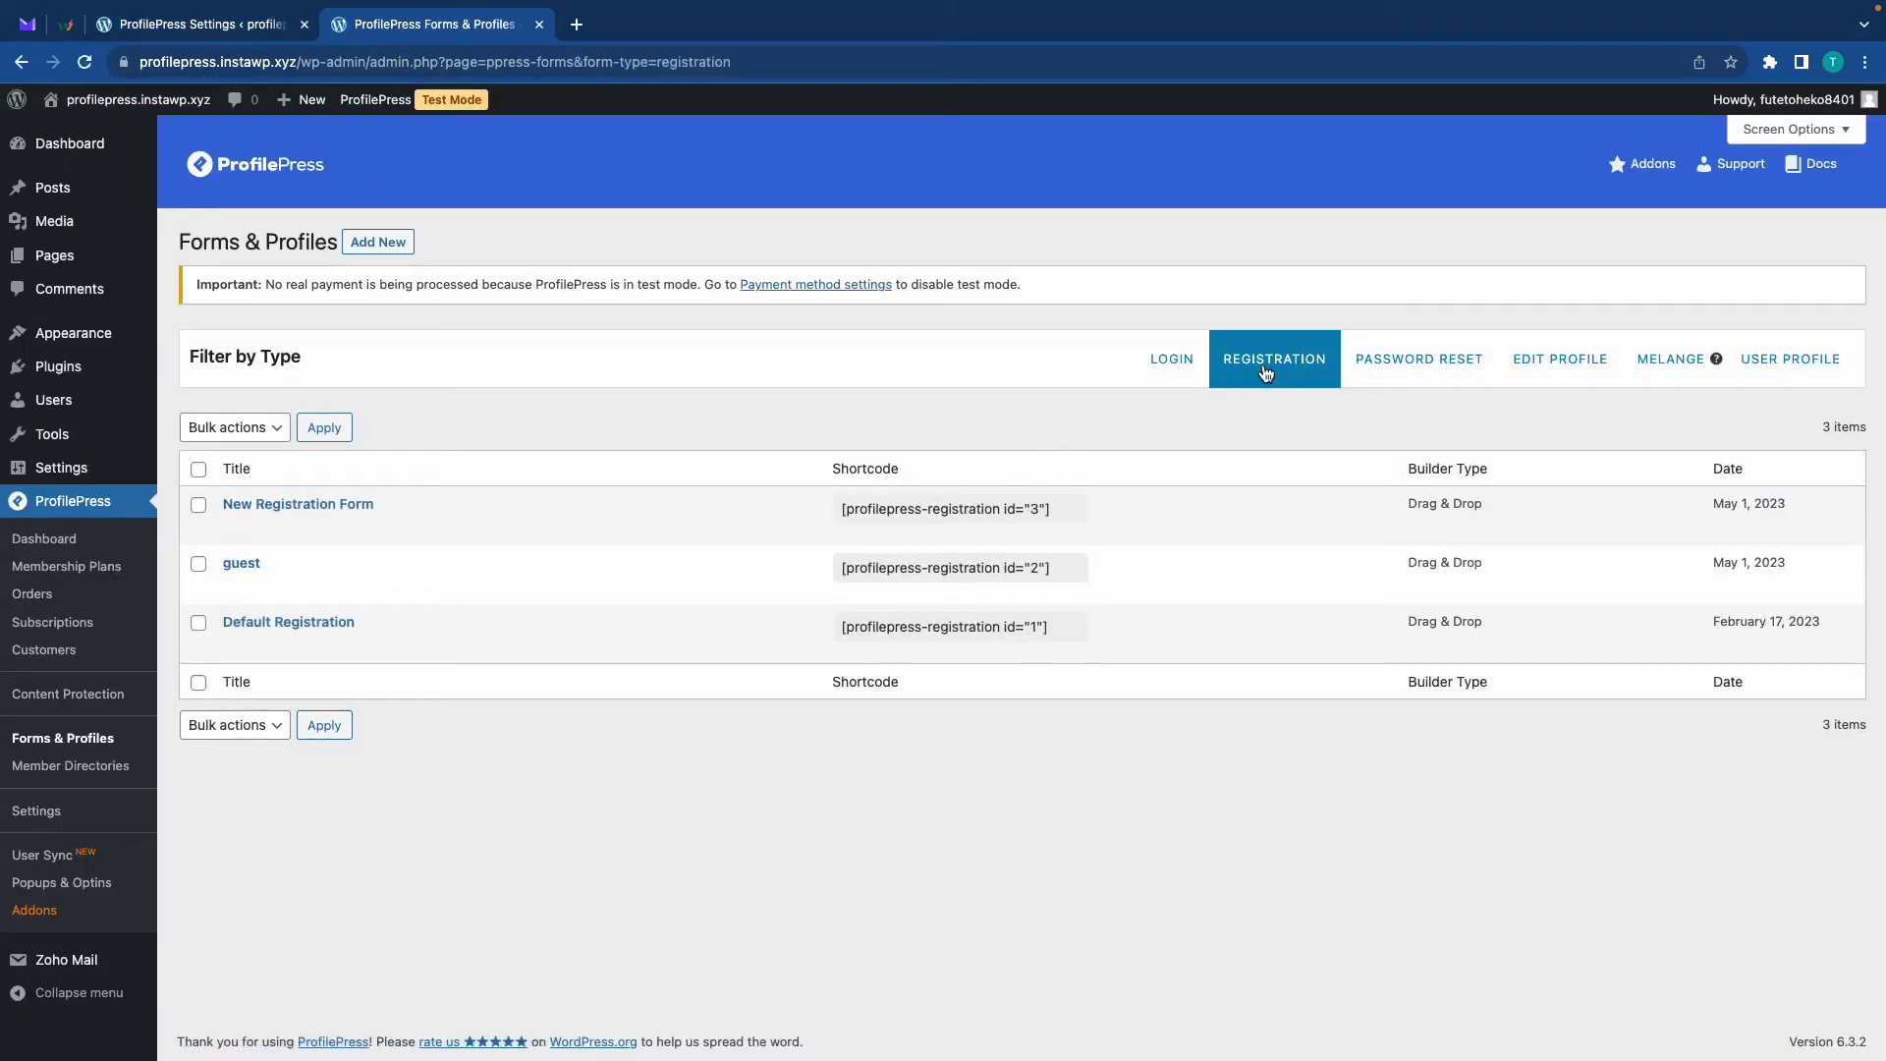
pyautogui.click(305, 623)
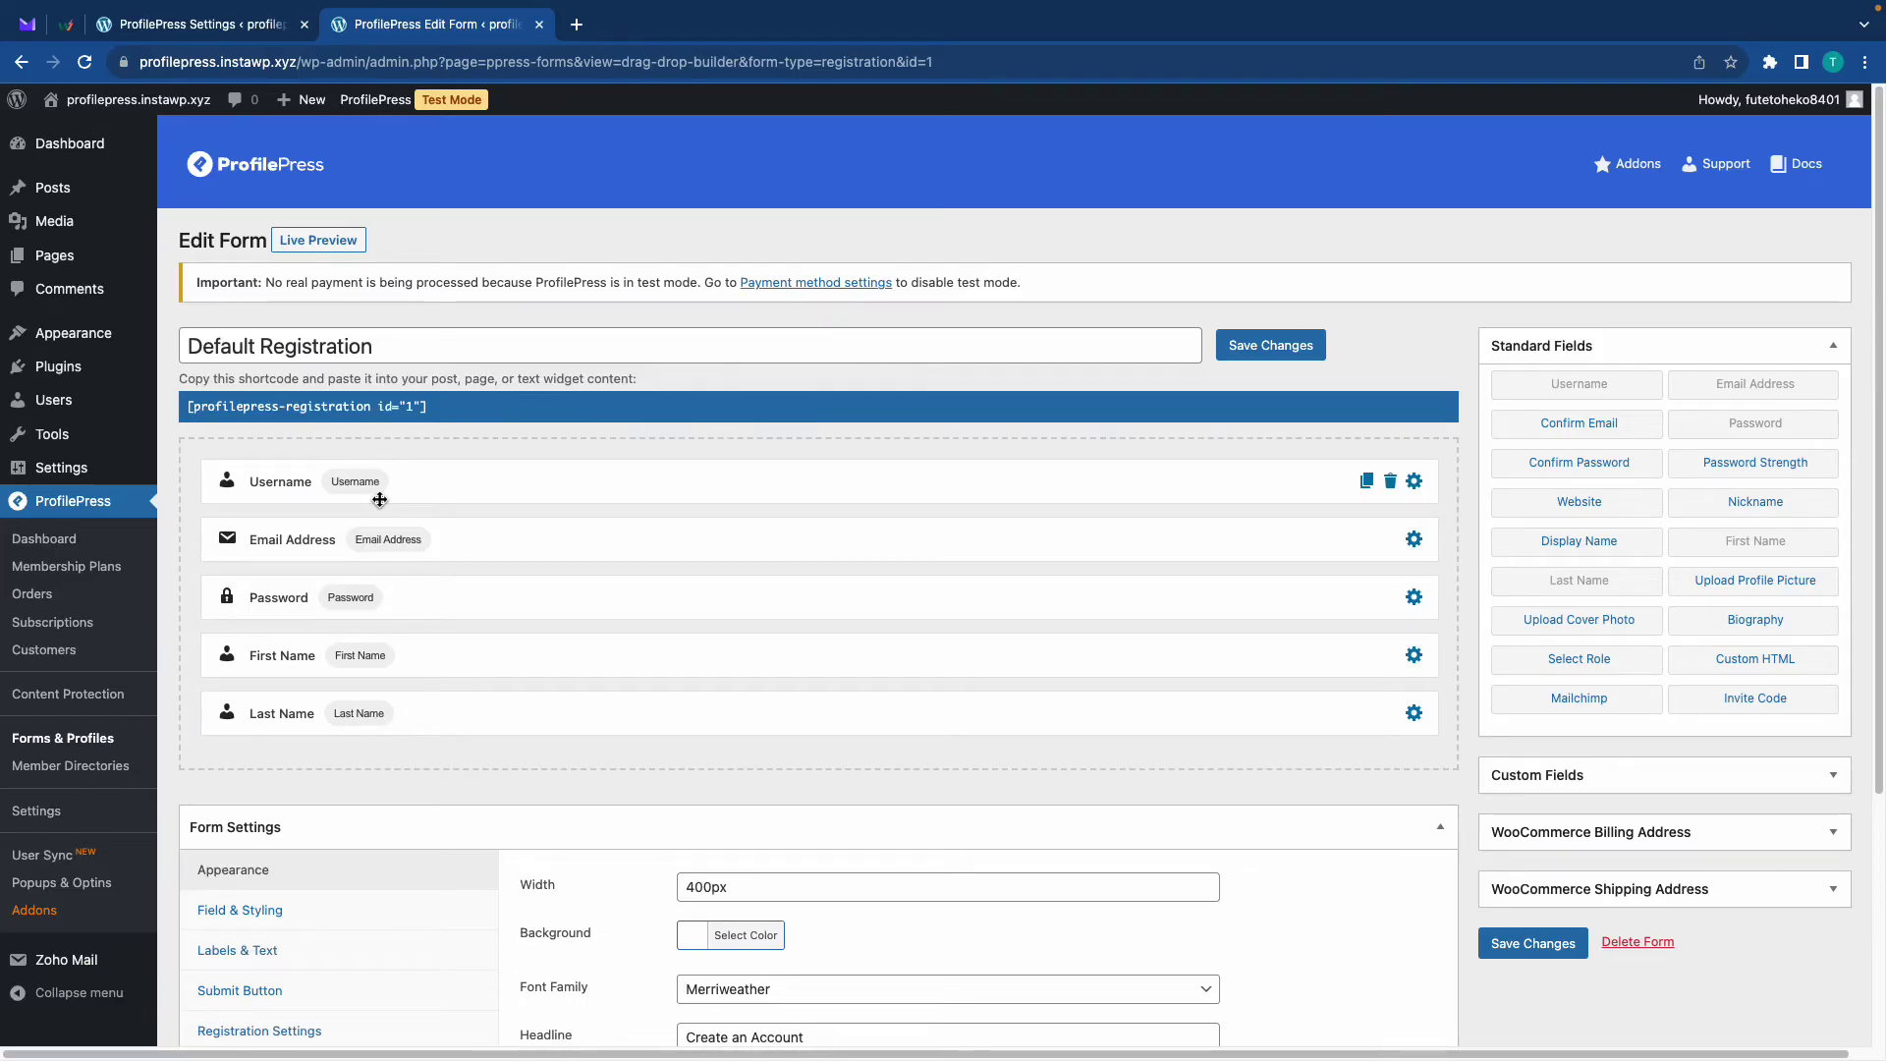
# Add an Invite Code field below Last Name, move First and Last Name up, and save
pyautogui.click(1736, 701)
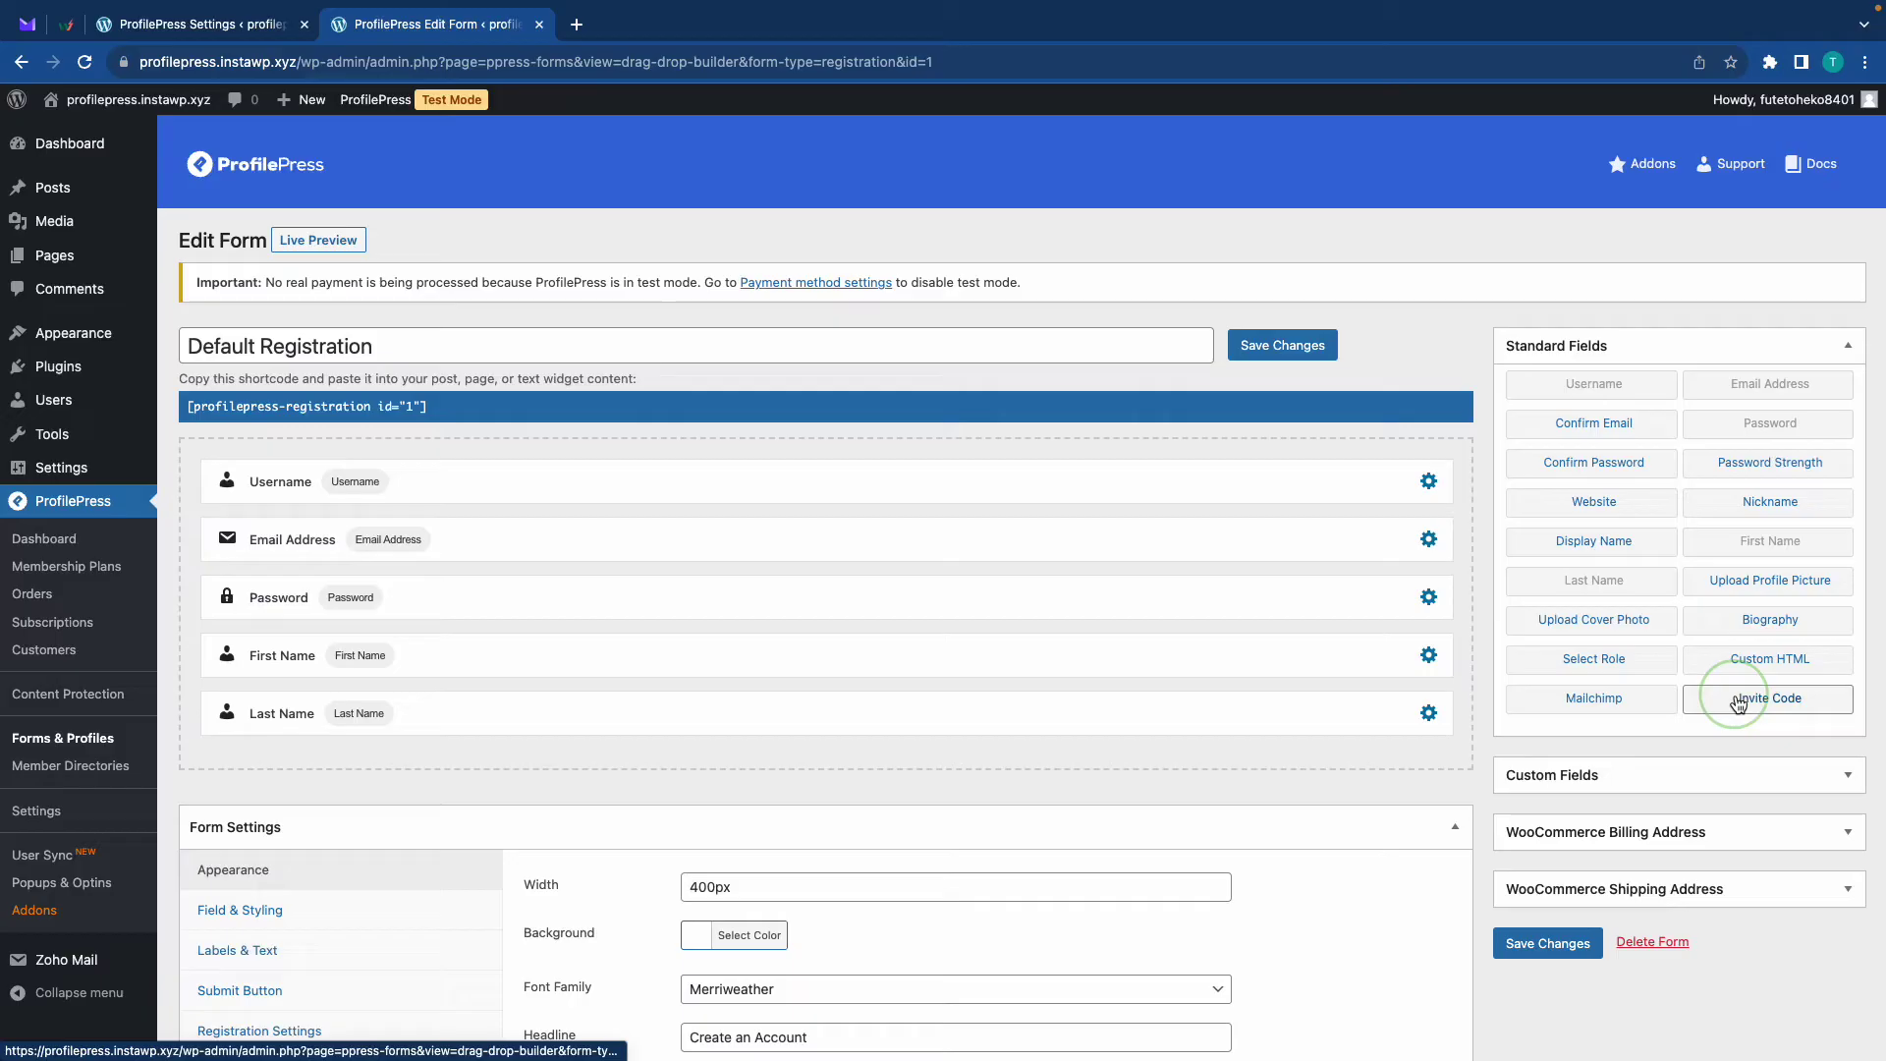
pyautogui.moveTo(1736, 701); pyautogui.dragTo(716, 701)
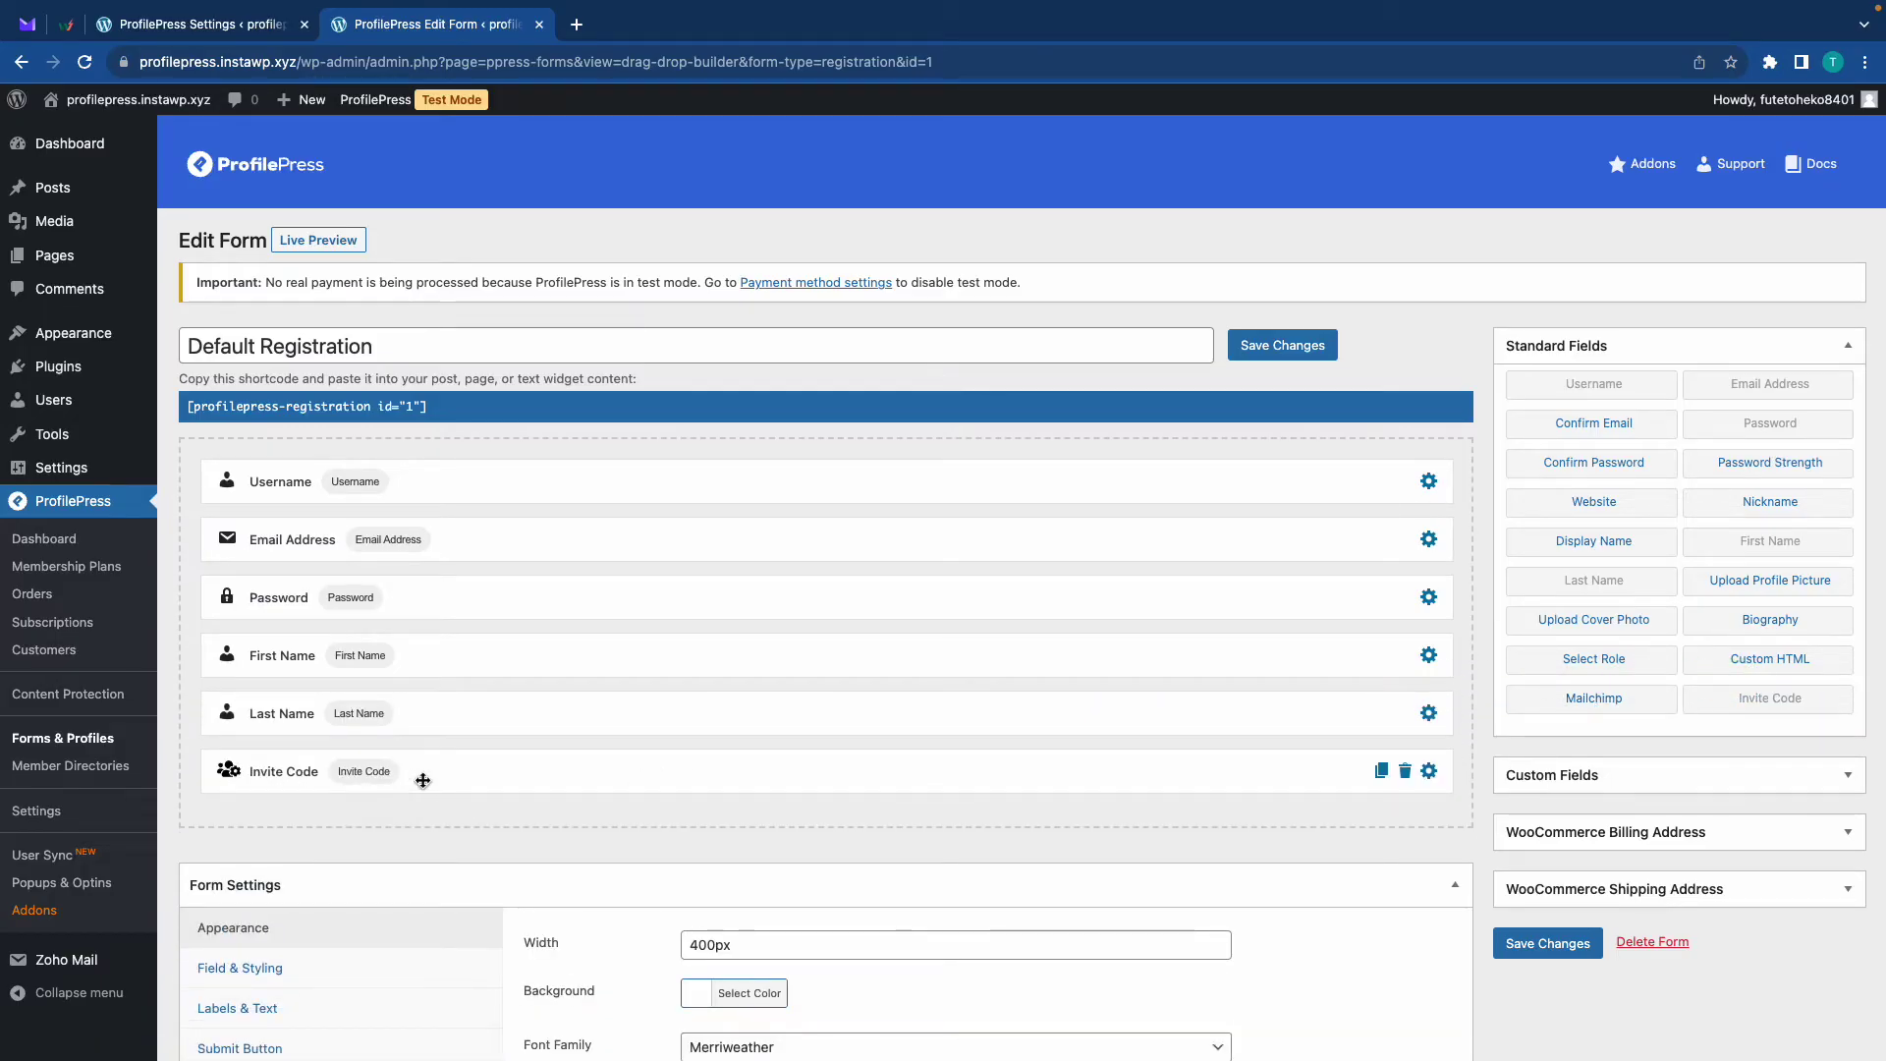
pyautogui.moveTo(433, 655); pyautogui.dragTo(472, 542)
pyautogui.moveTo(409, 737); pyautogui.dragTo(451, 546)
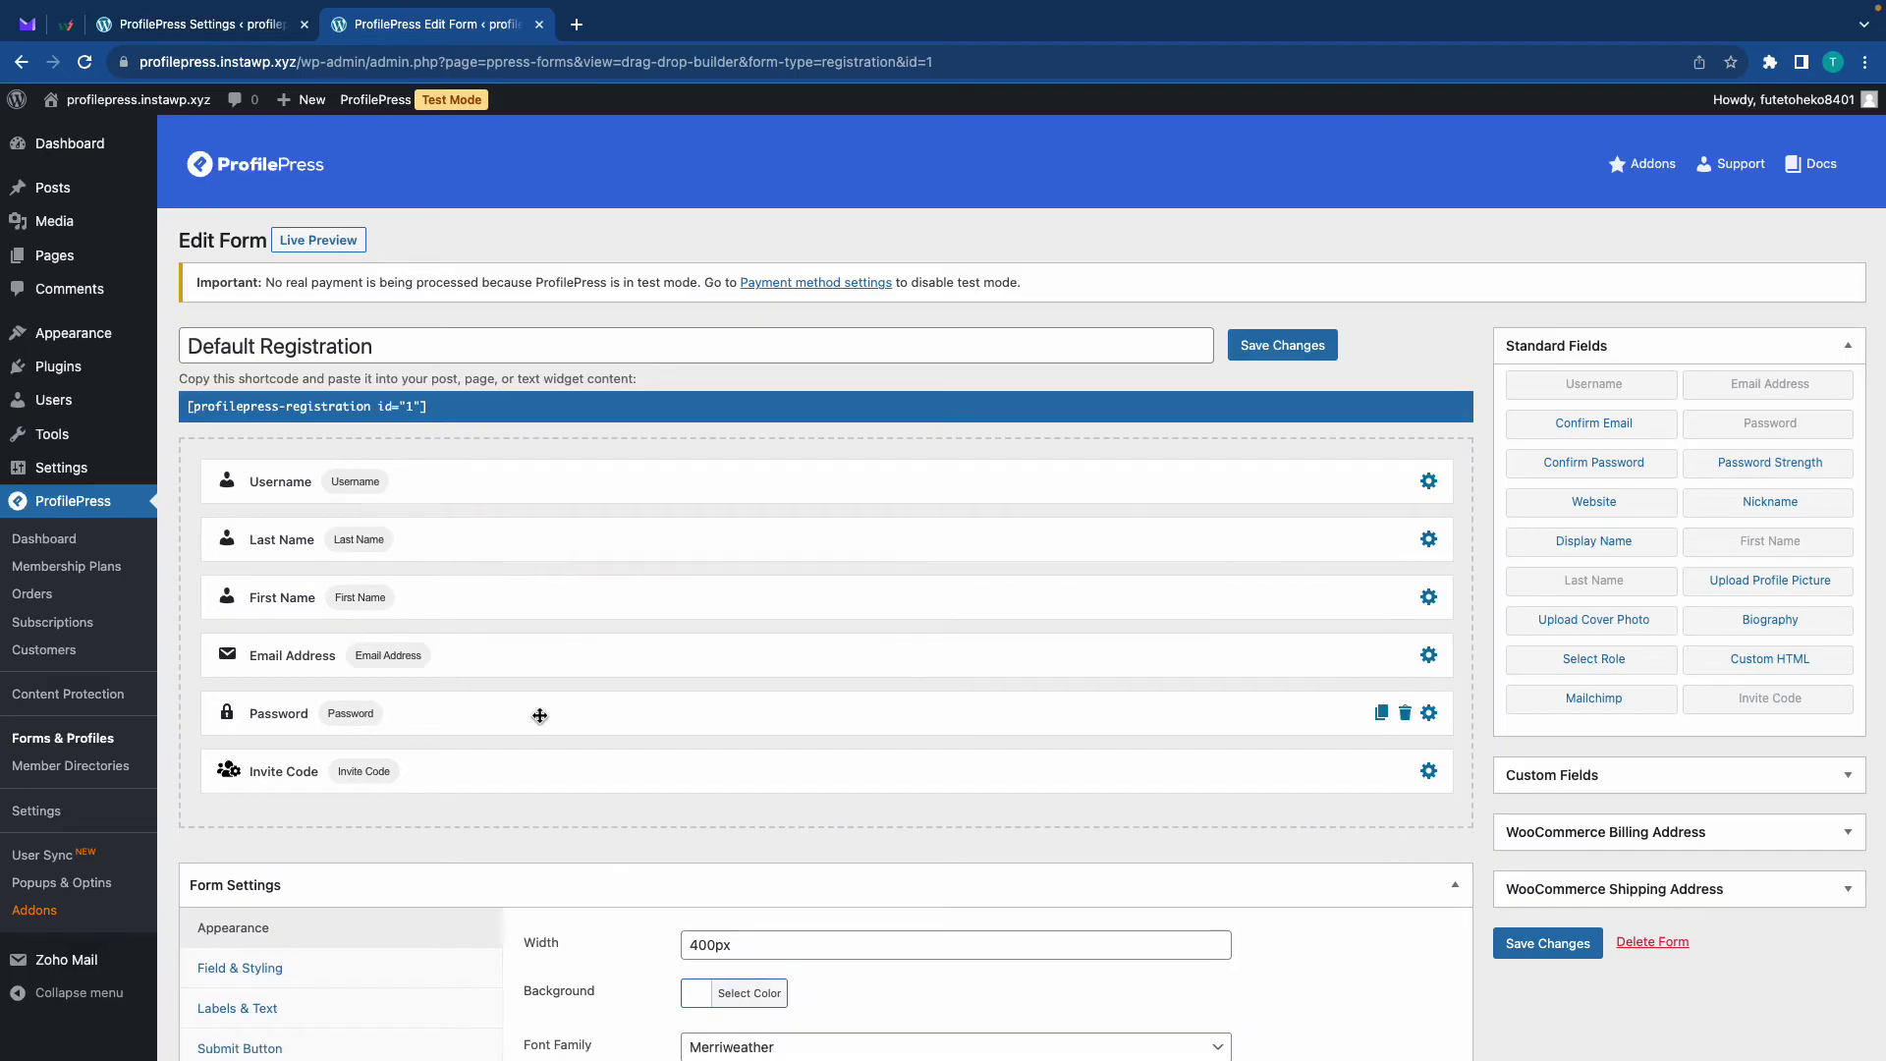
pyautogui.click(1282, 361)
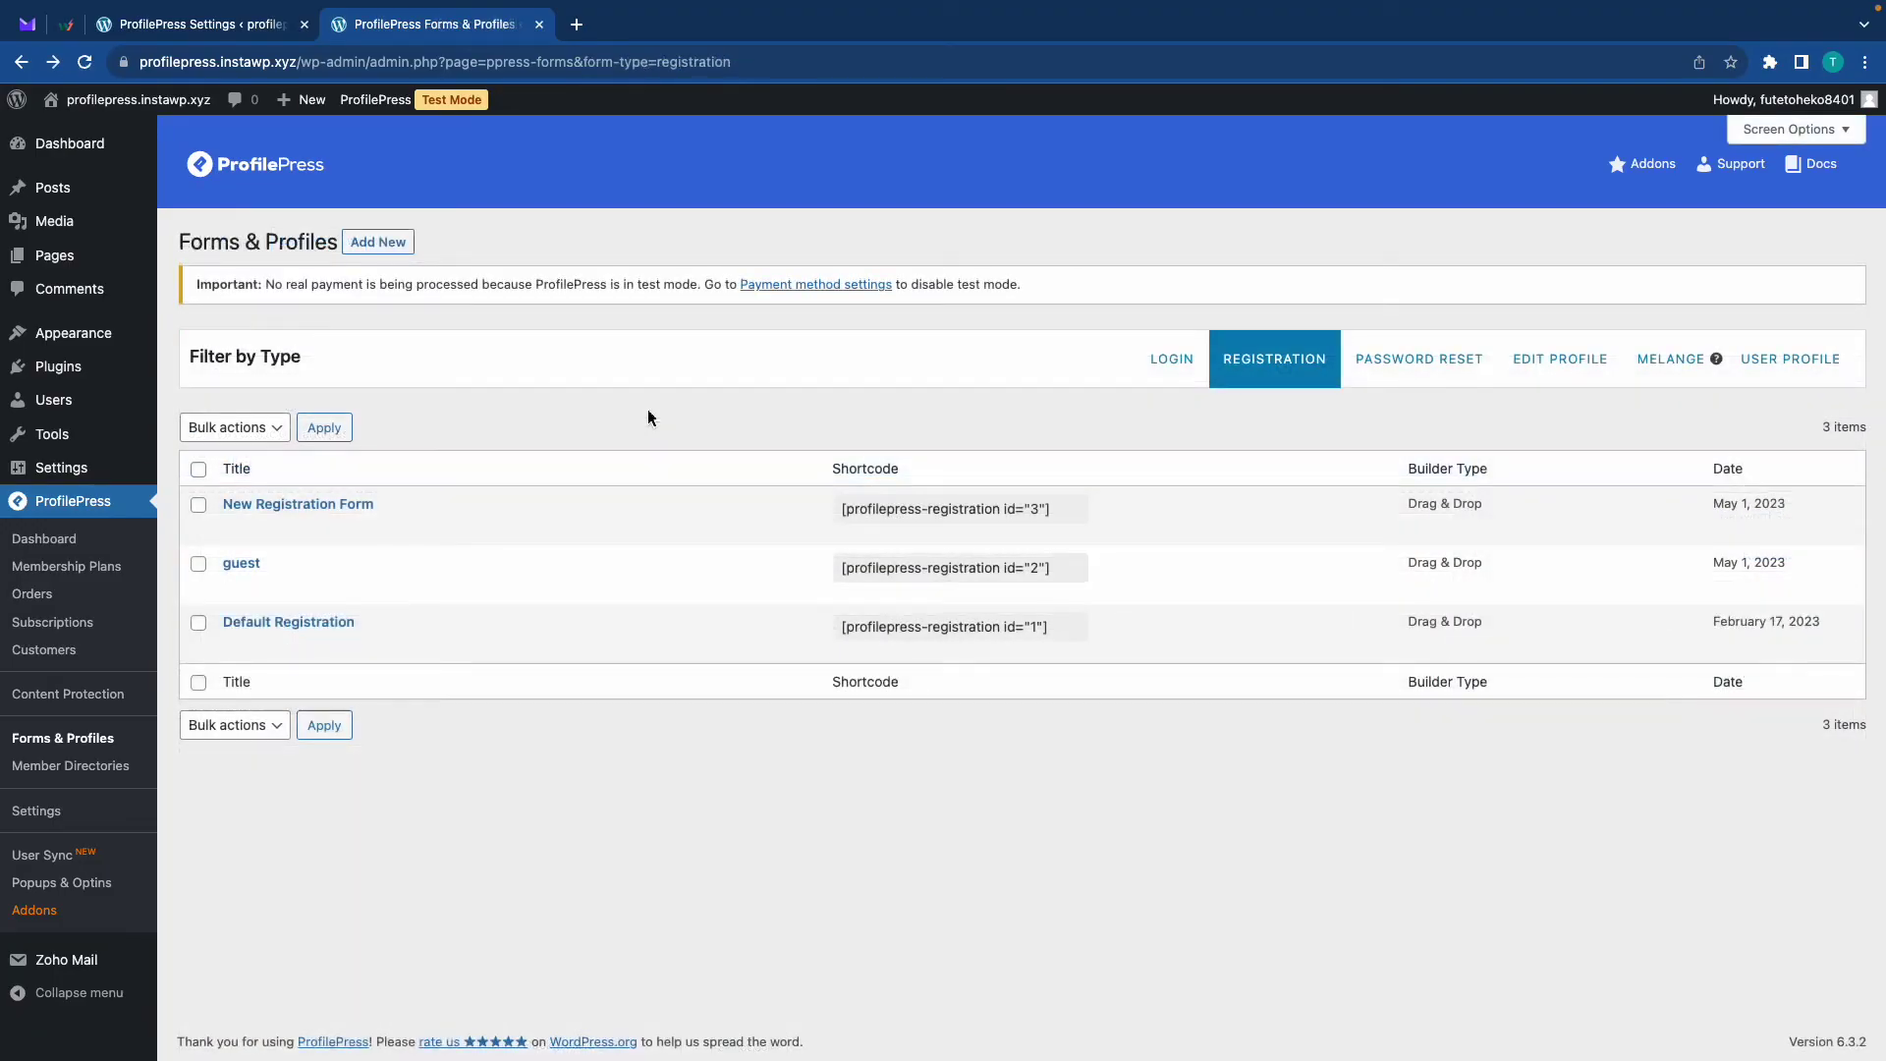
# Create a shortcode-builder registration form named 'Sample form' from the Perfecto Lite template
pyautogui.click(379, 243)
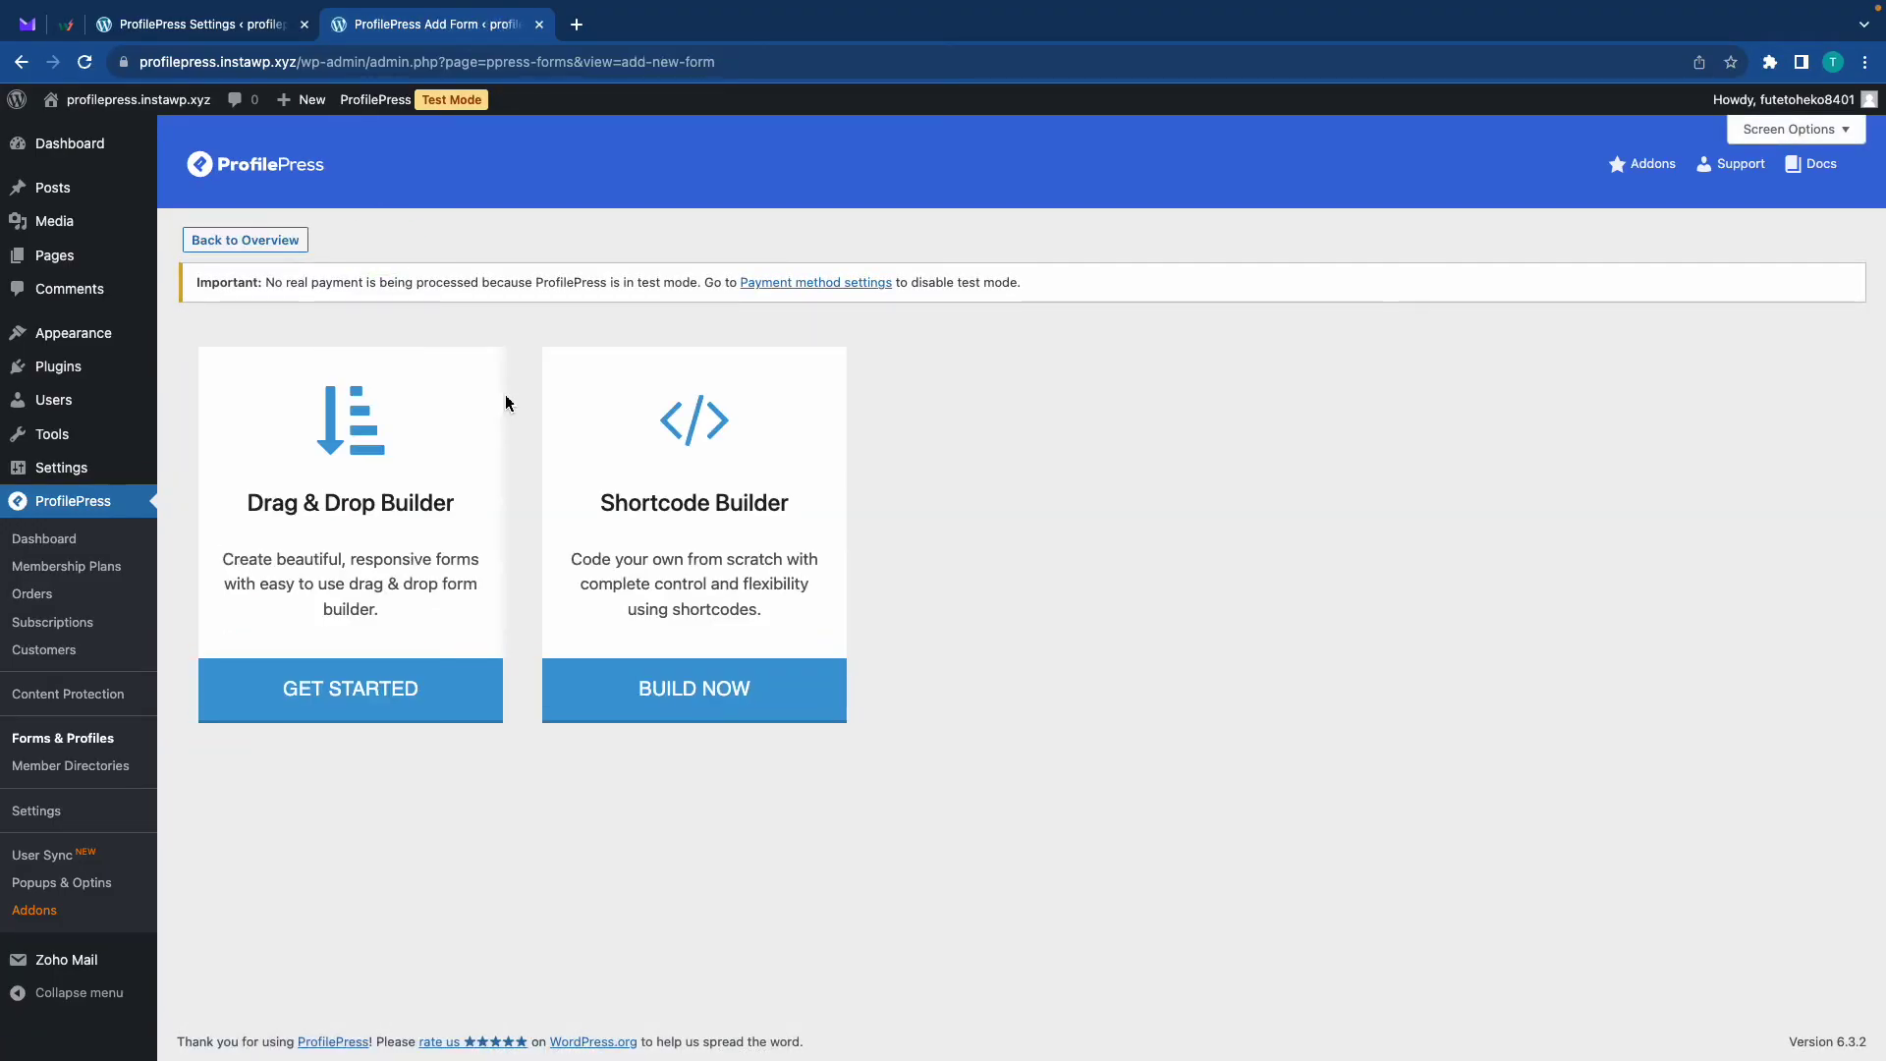
pyautogui.click(738, 503)
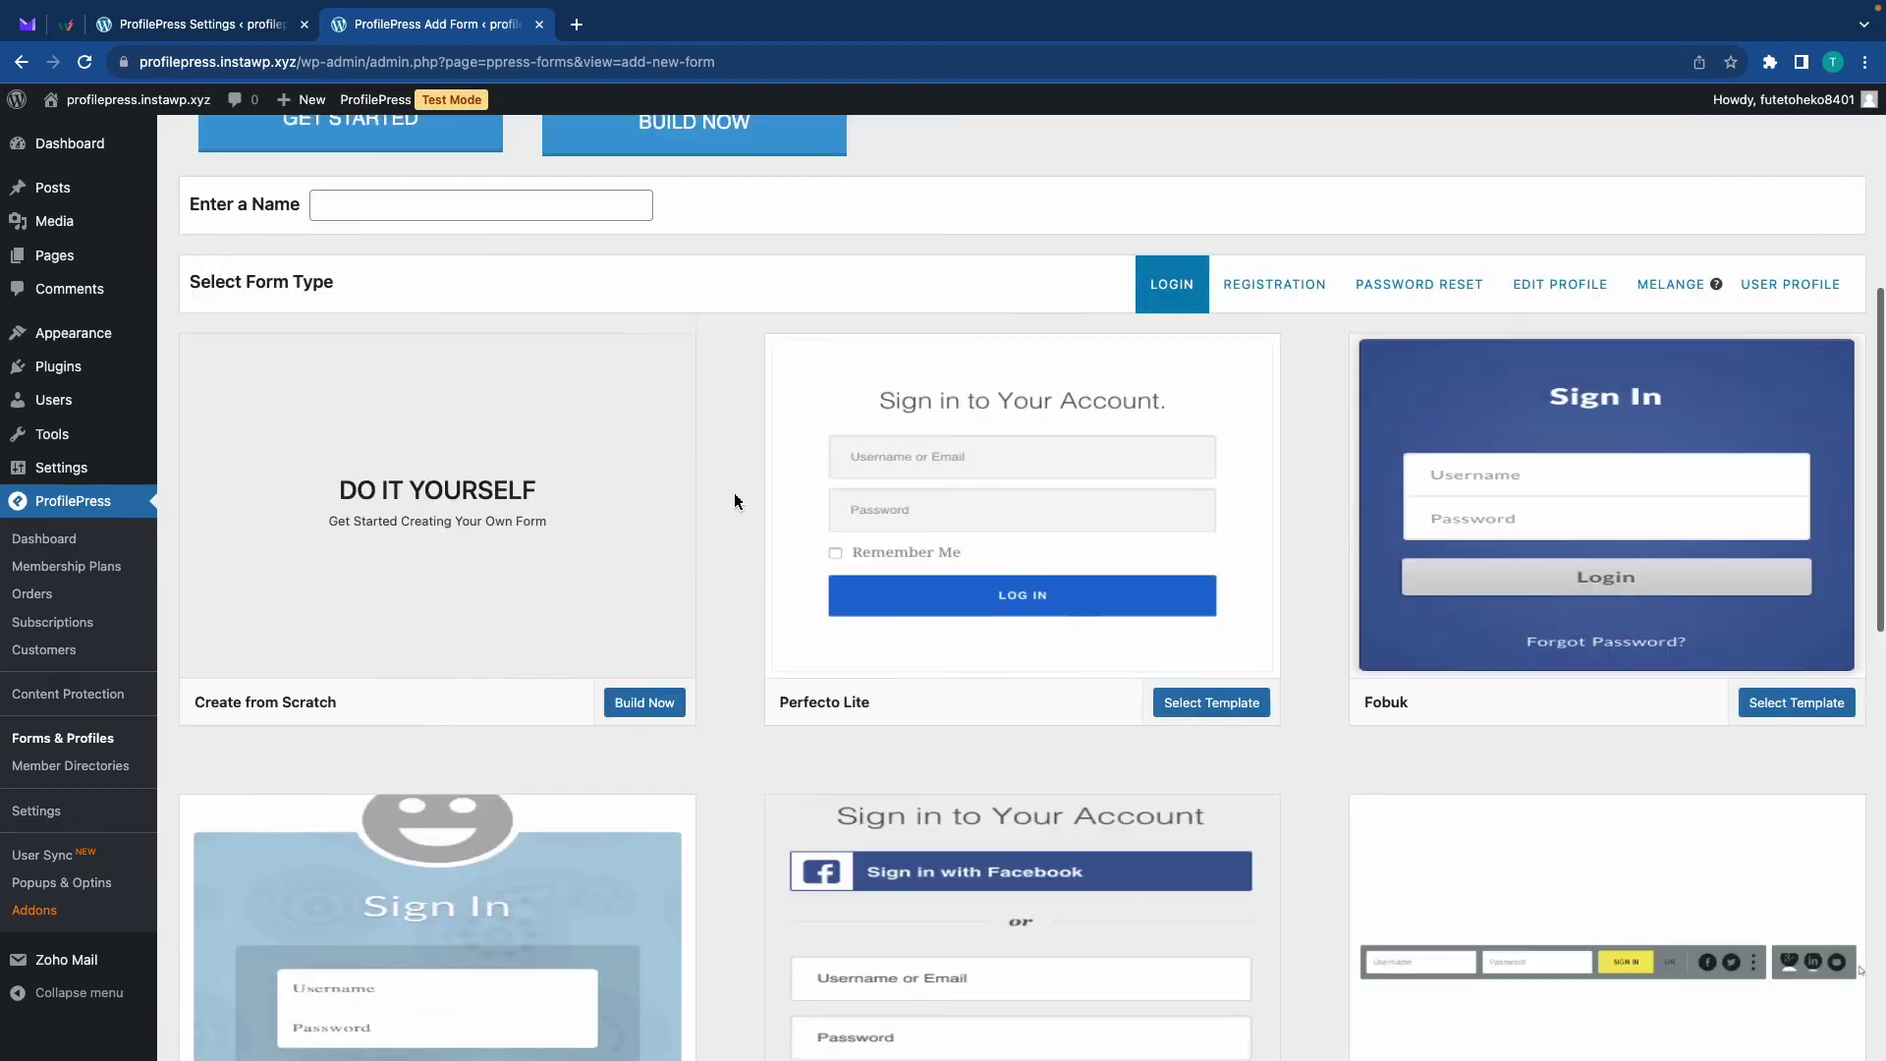
pyautogui.click(530, 232)
pyautogui.write('Sample form')
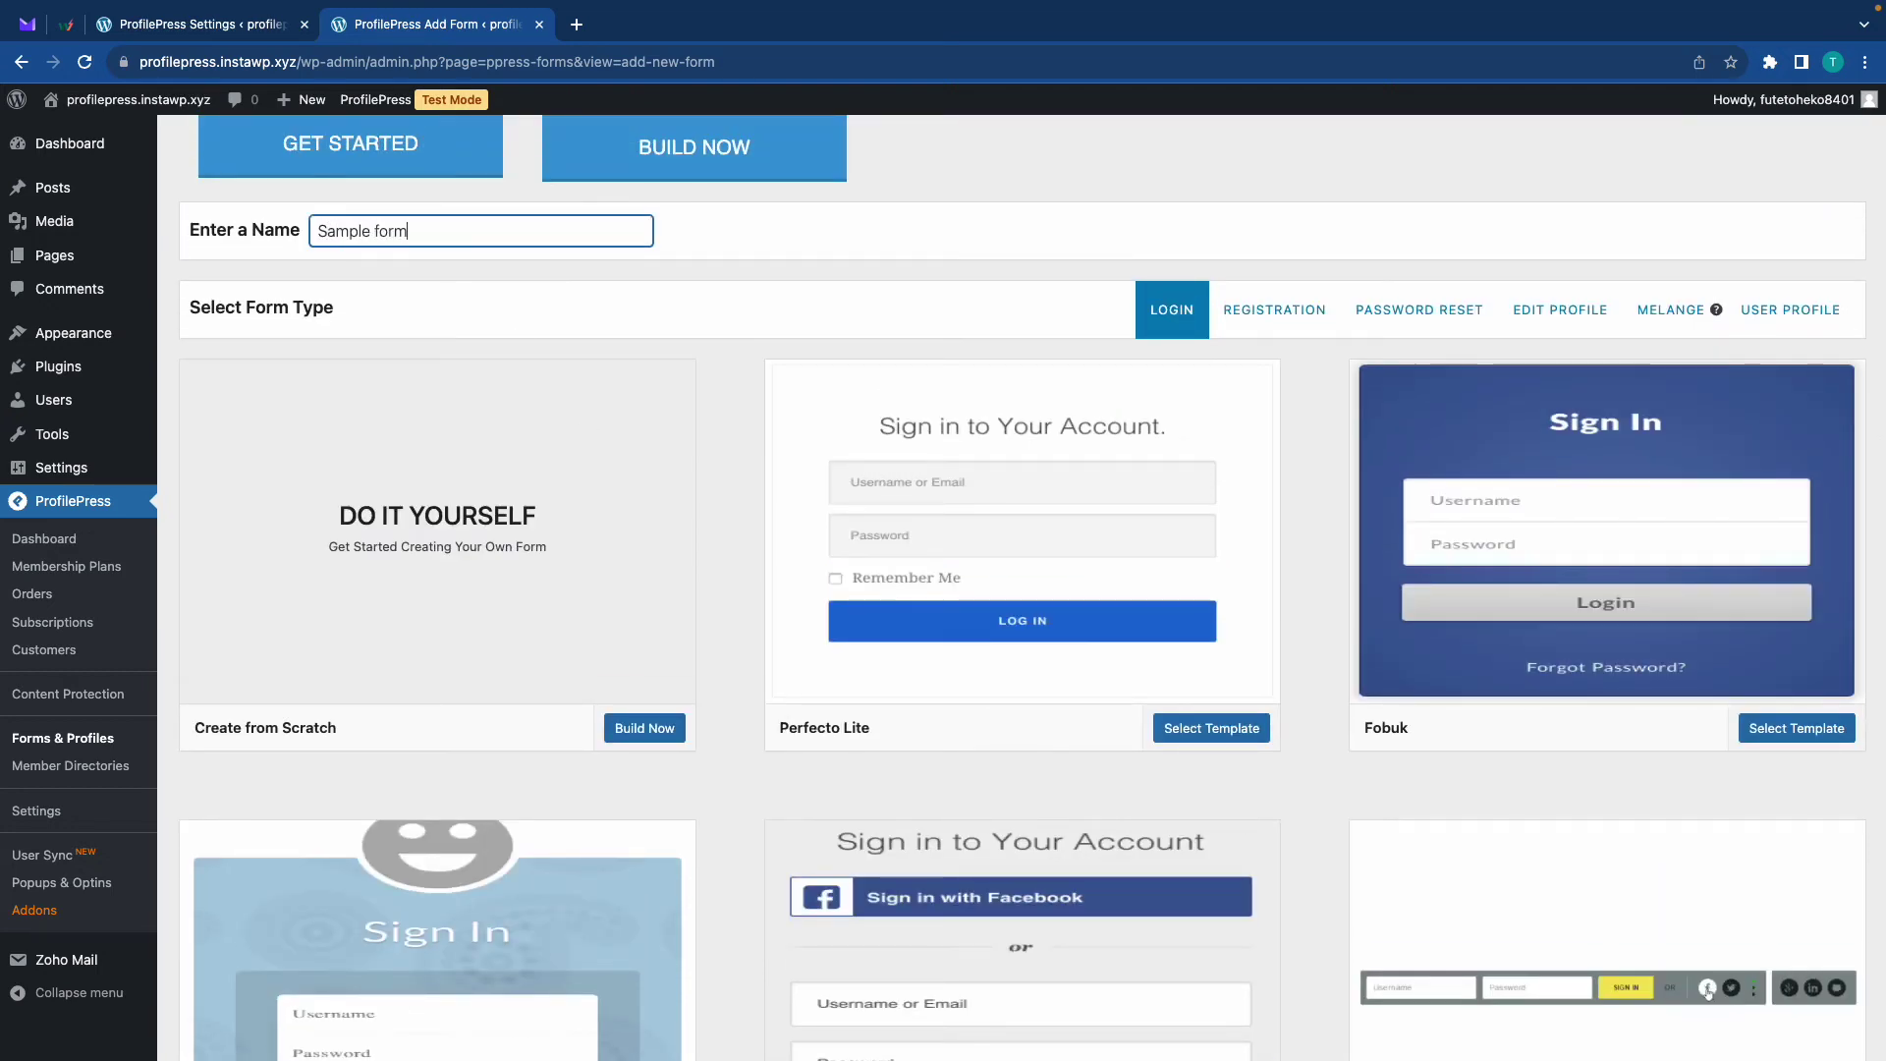
pyautogui.click(1239, 308)
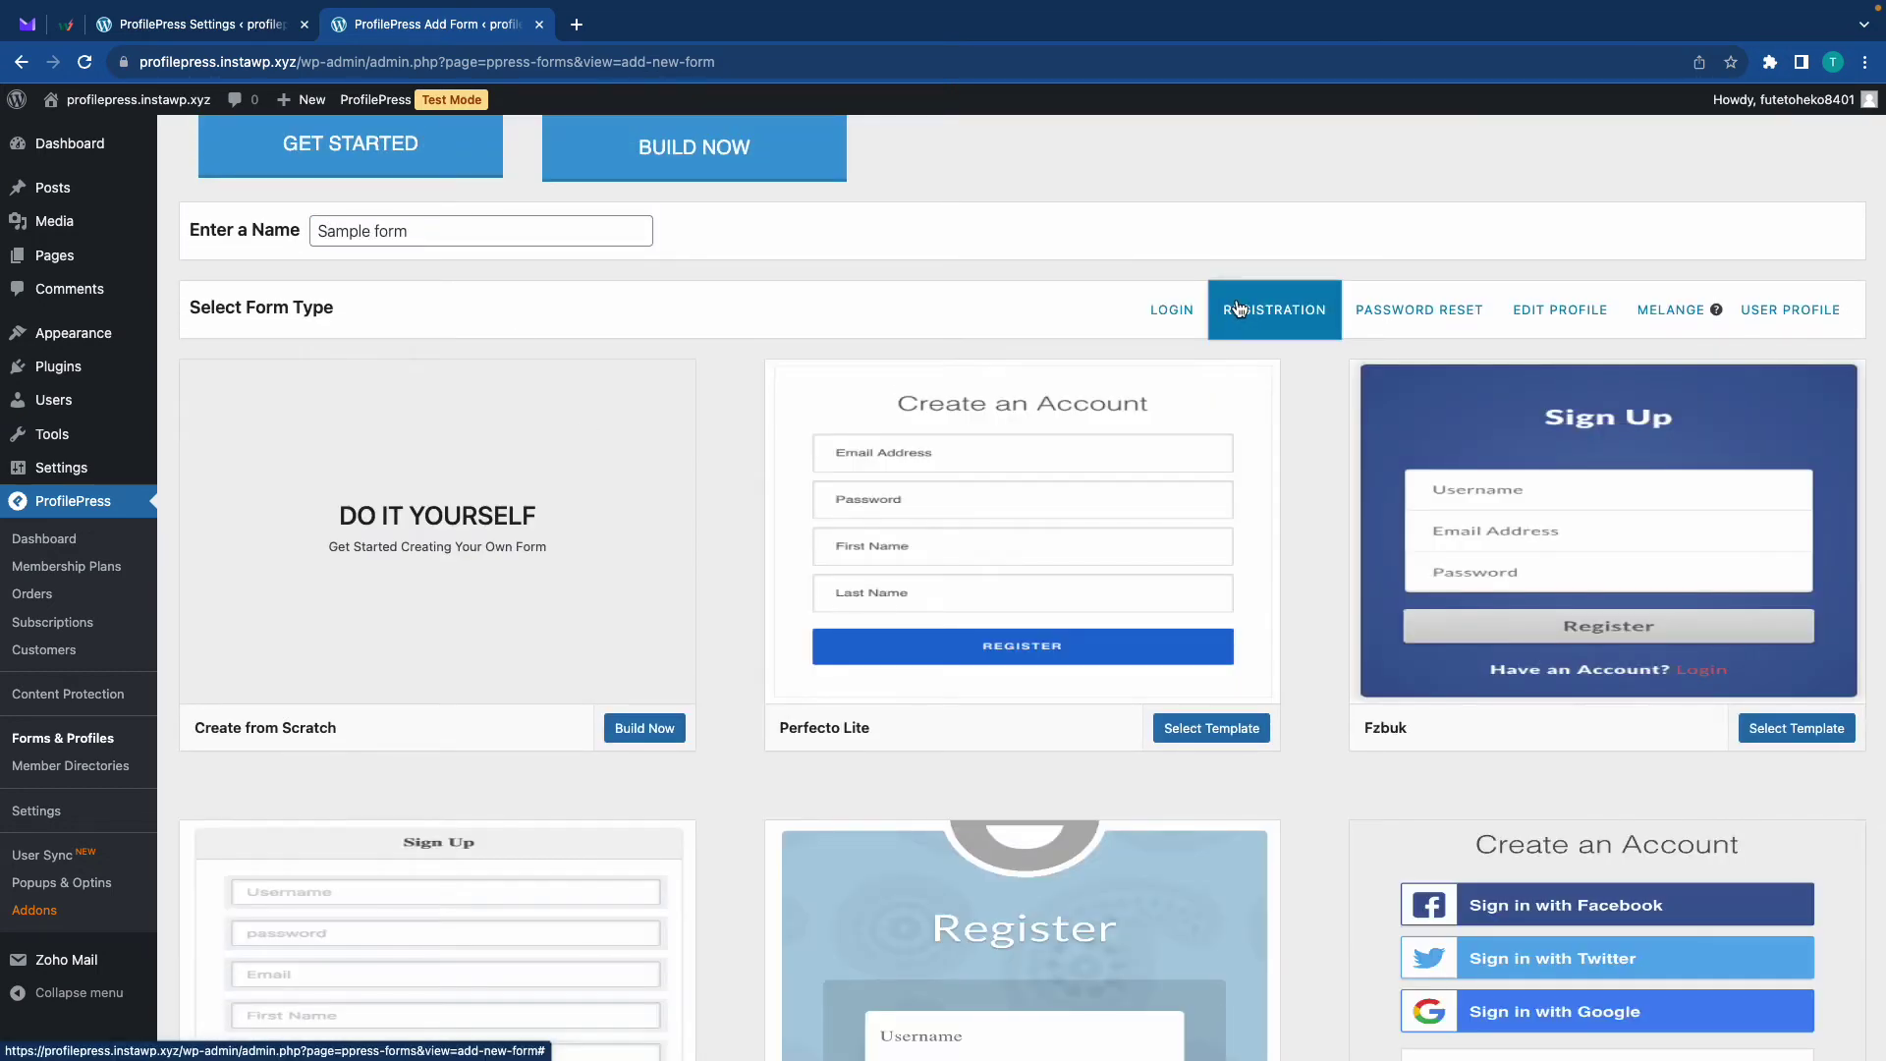
pyautogui.click(1109, 517)
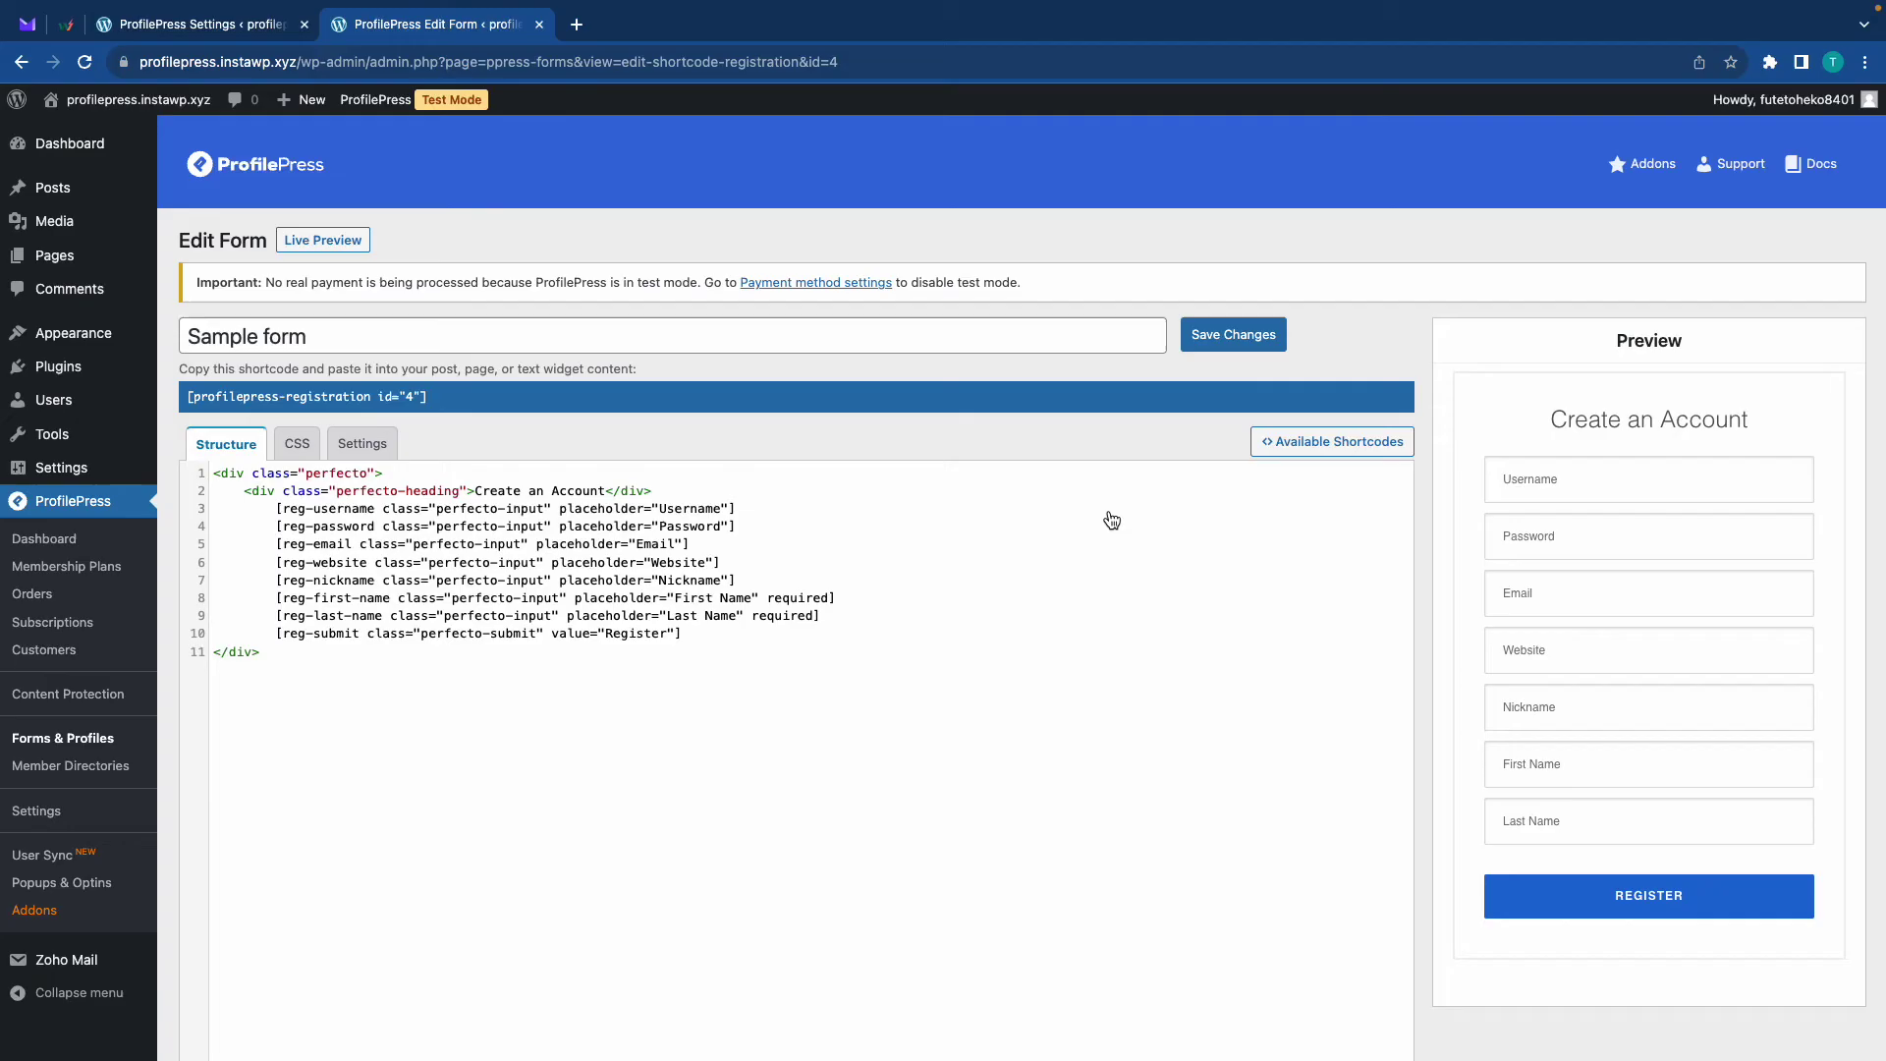
# Copy the pp-invite-code shortcode with placeholder 'Invite Code' to the clipboard
pyautogui.click(1321, 454)
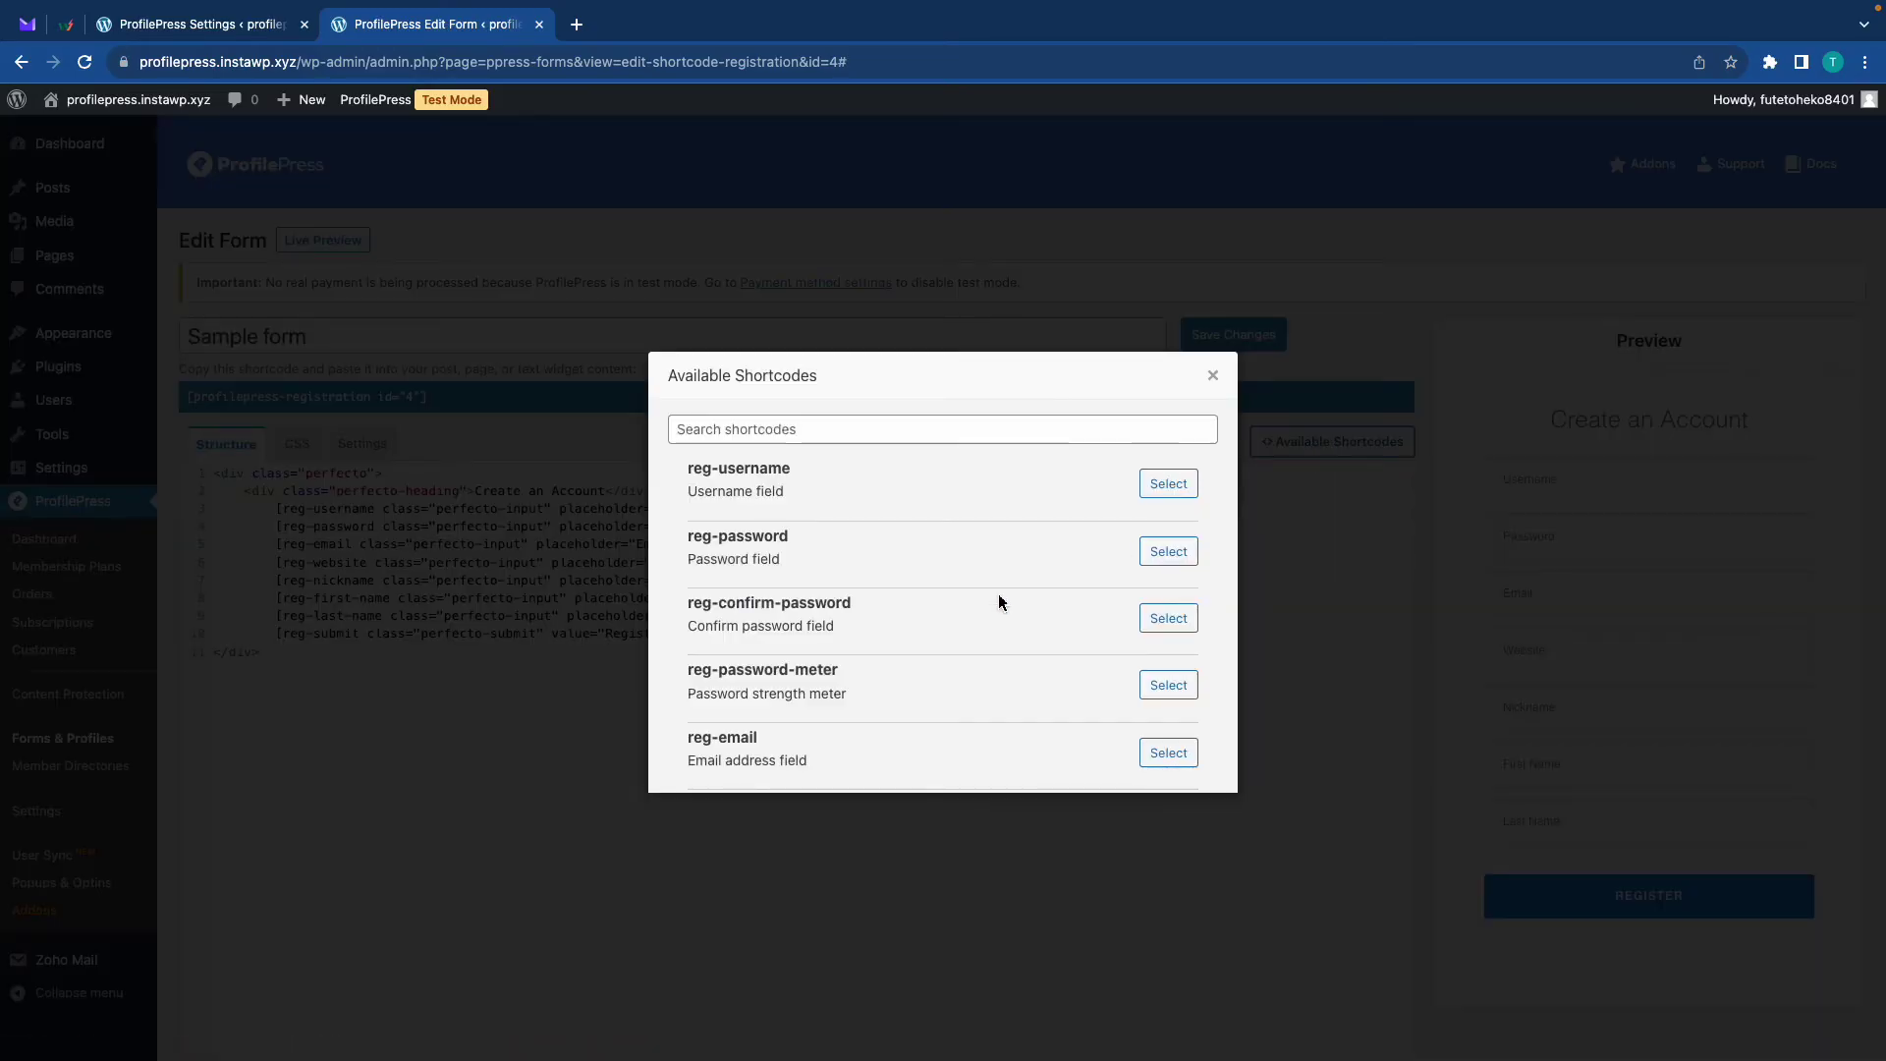
pyautogui.click(880, 430)
pyautogui.write('in')
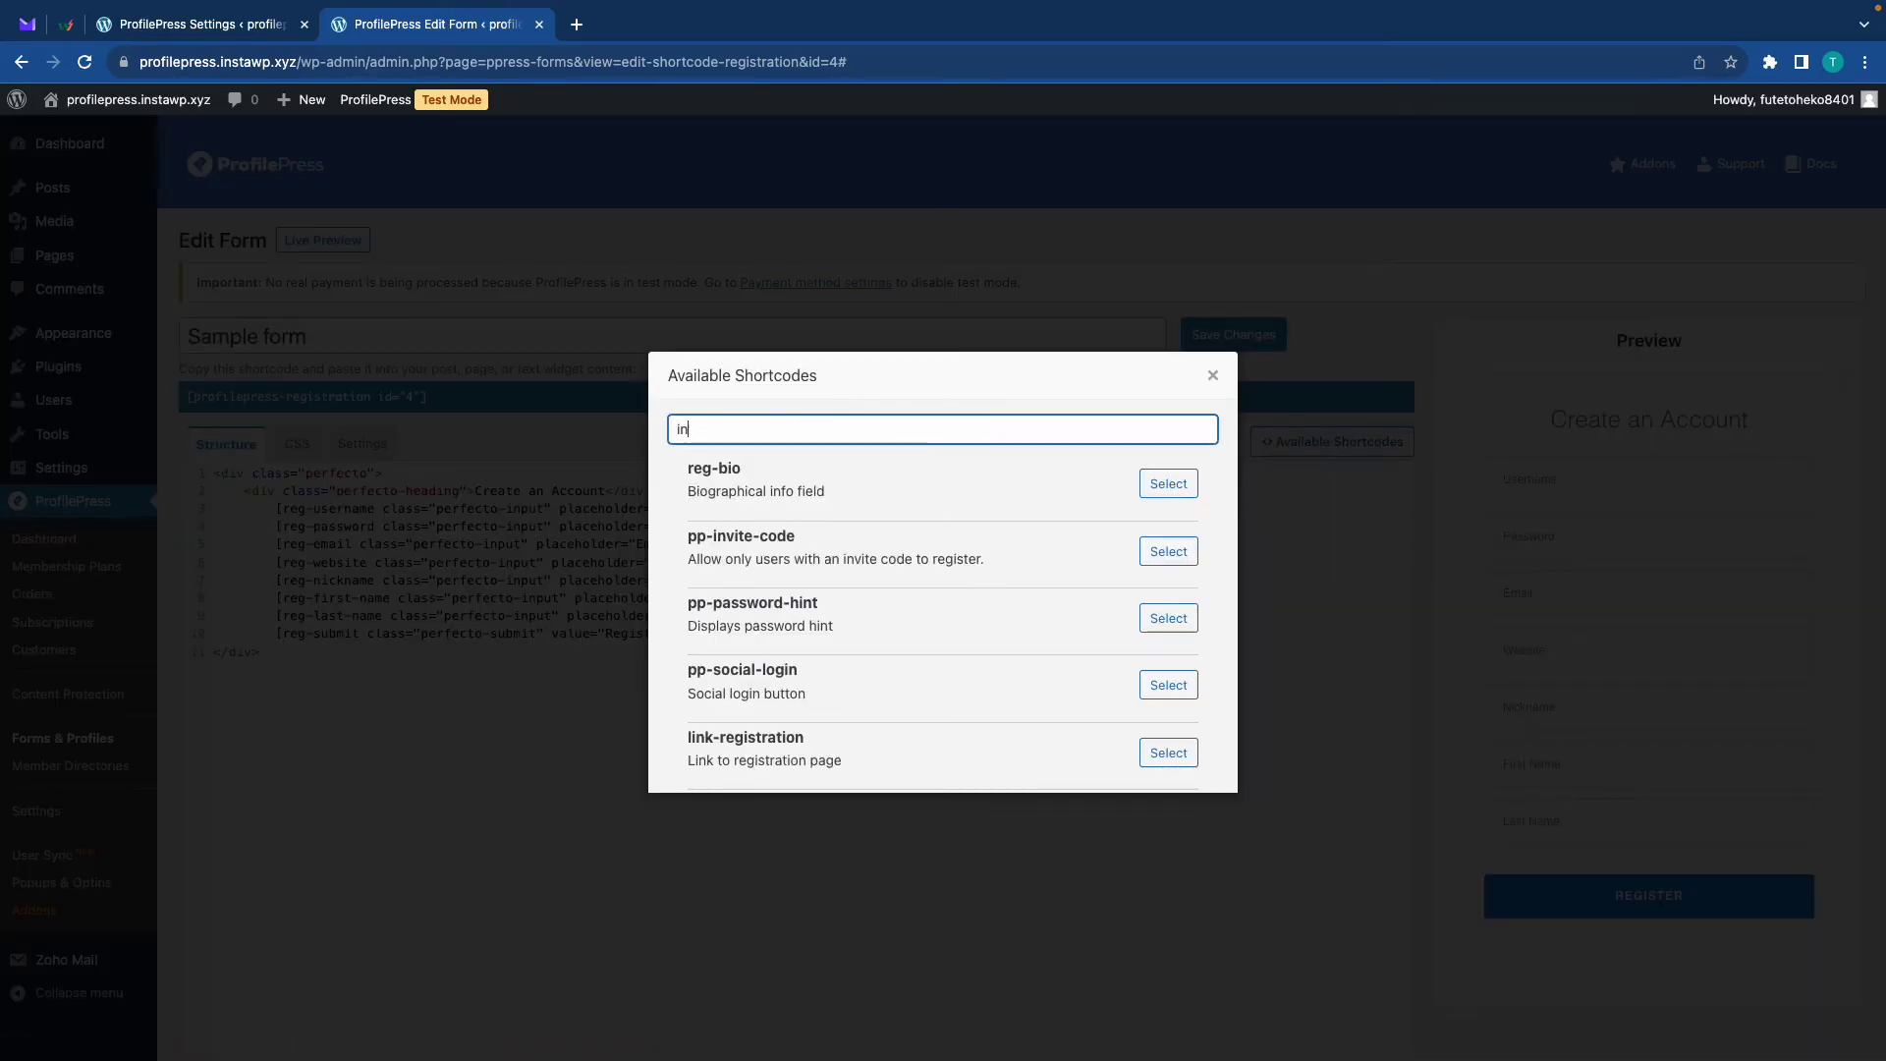
pyautogui.write('vite')
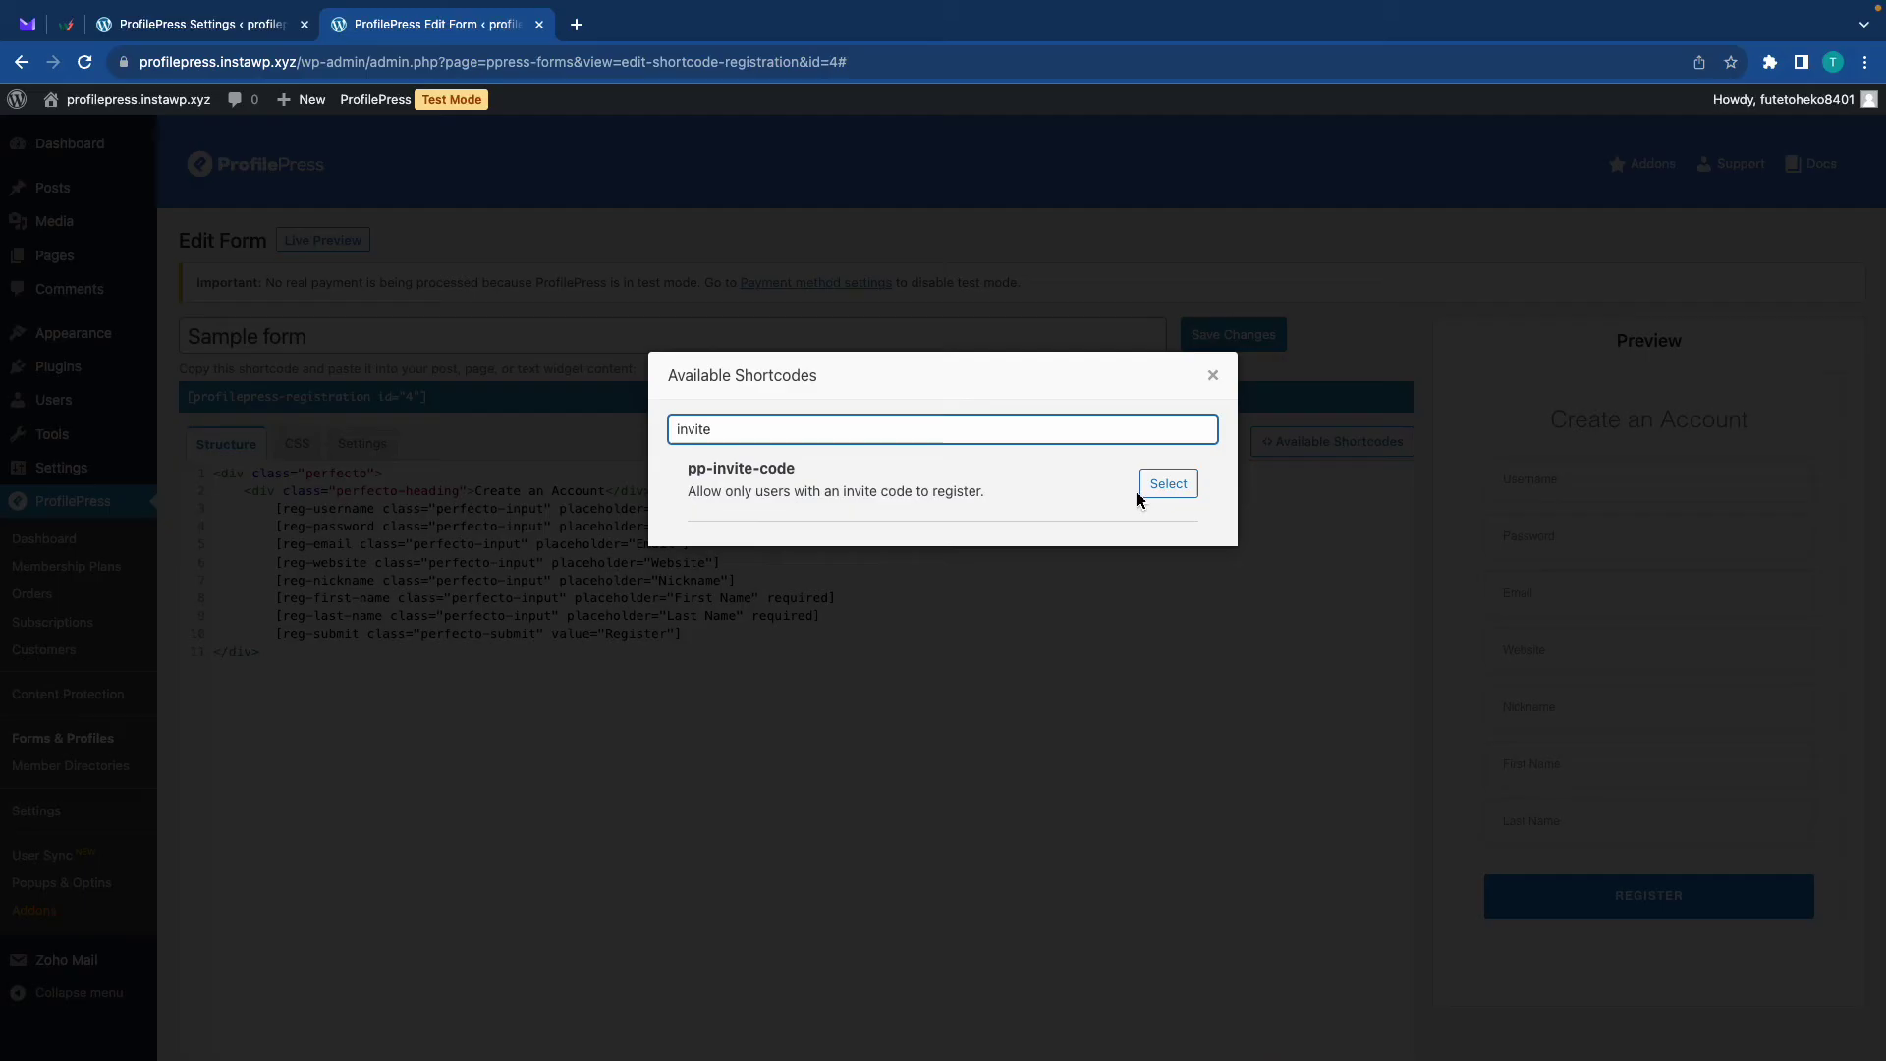
pyautogui.click(1164, 484)
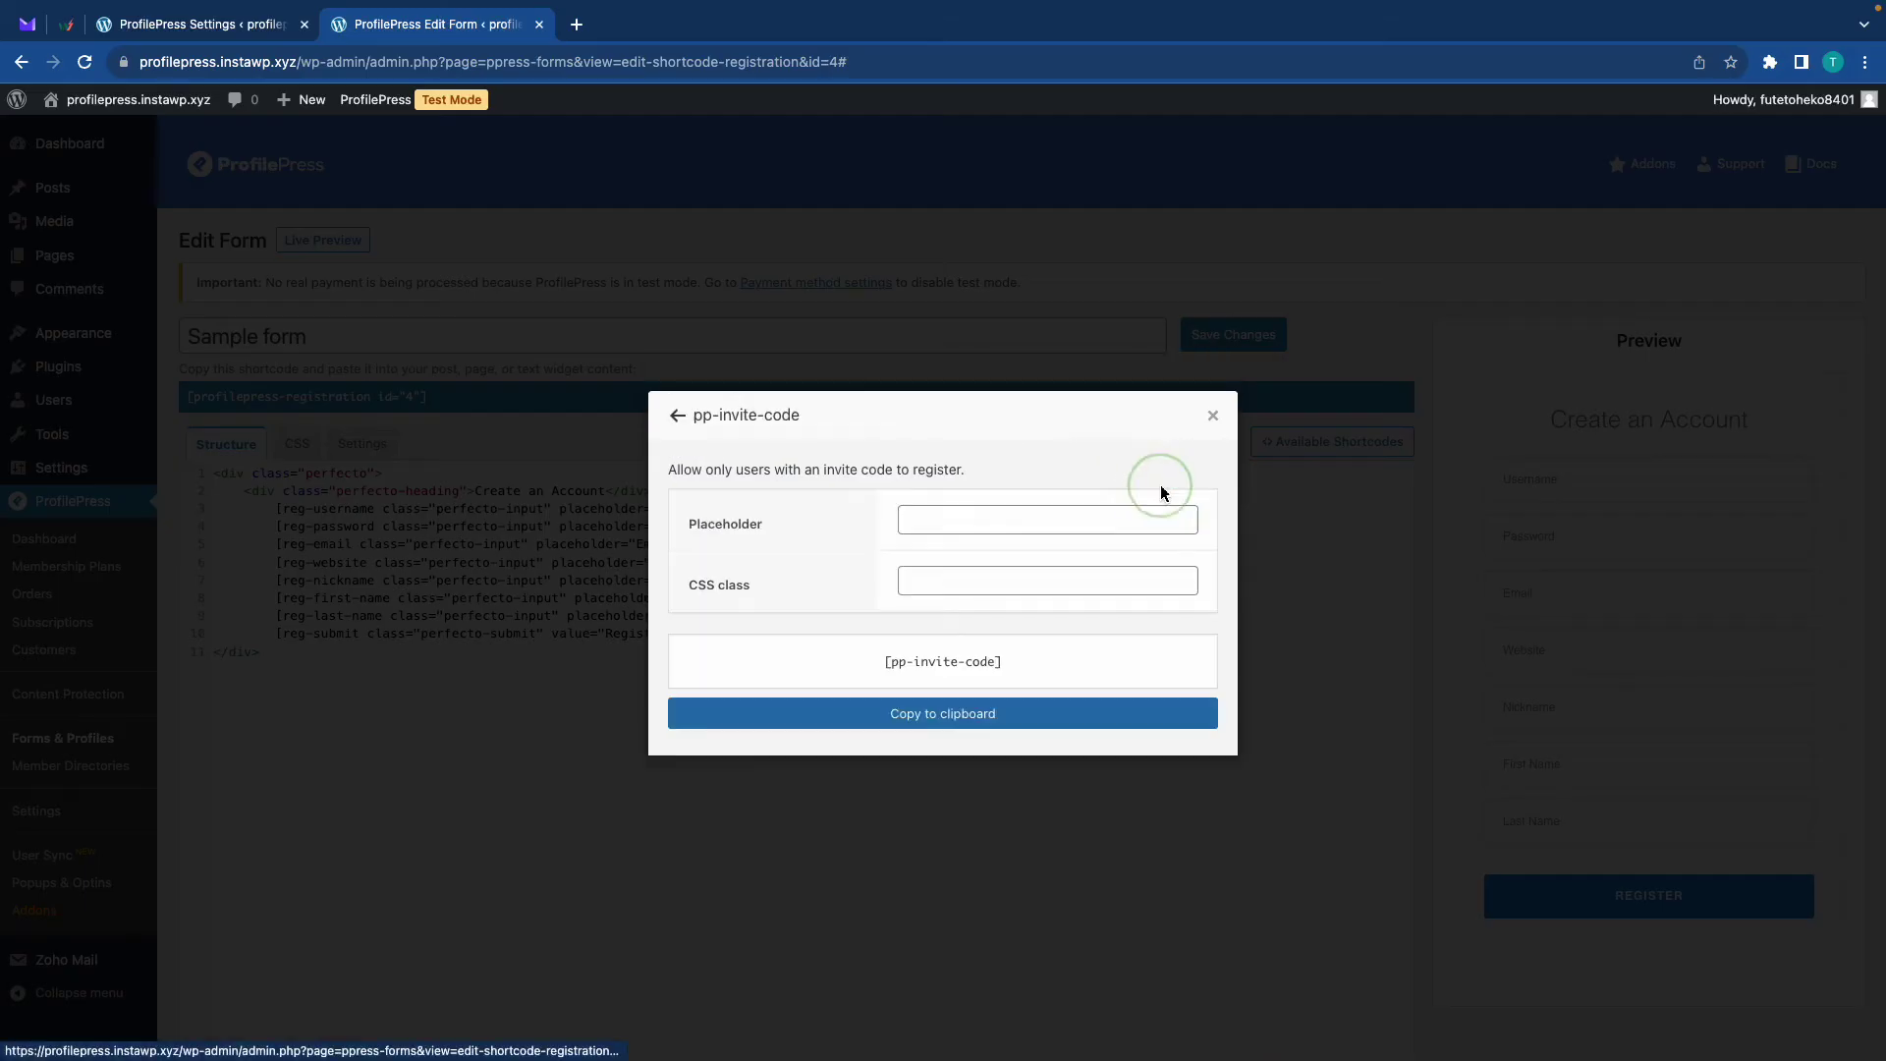
pyautogui.click(1036, 521)
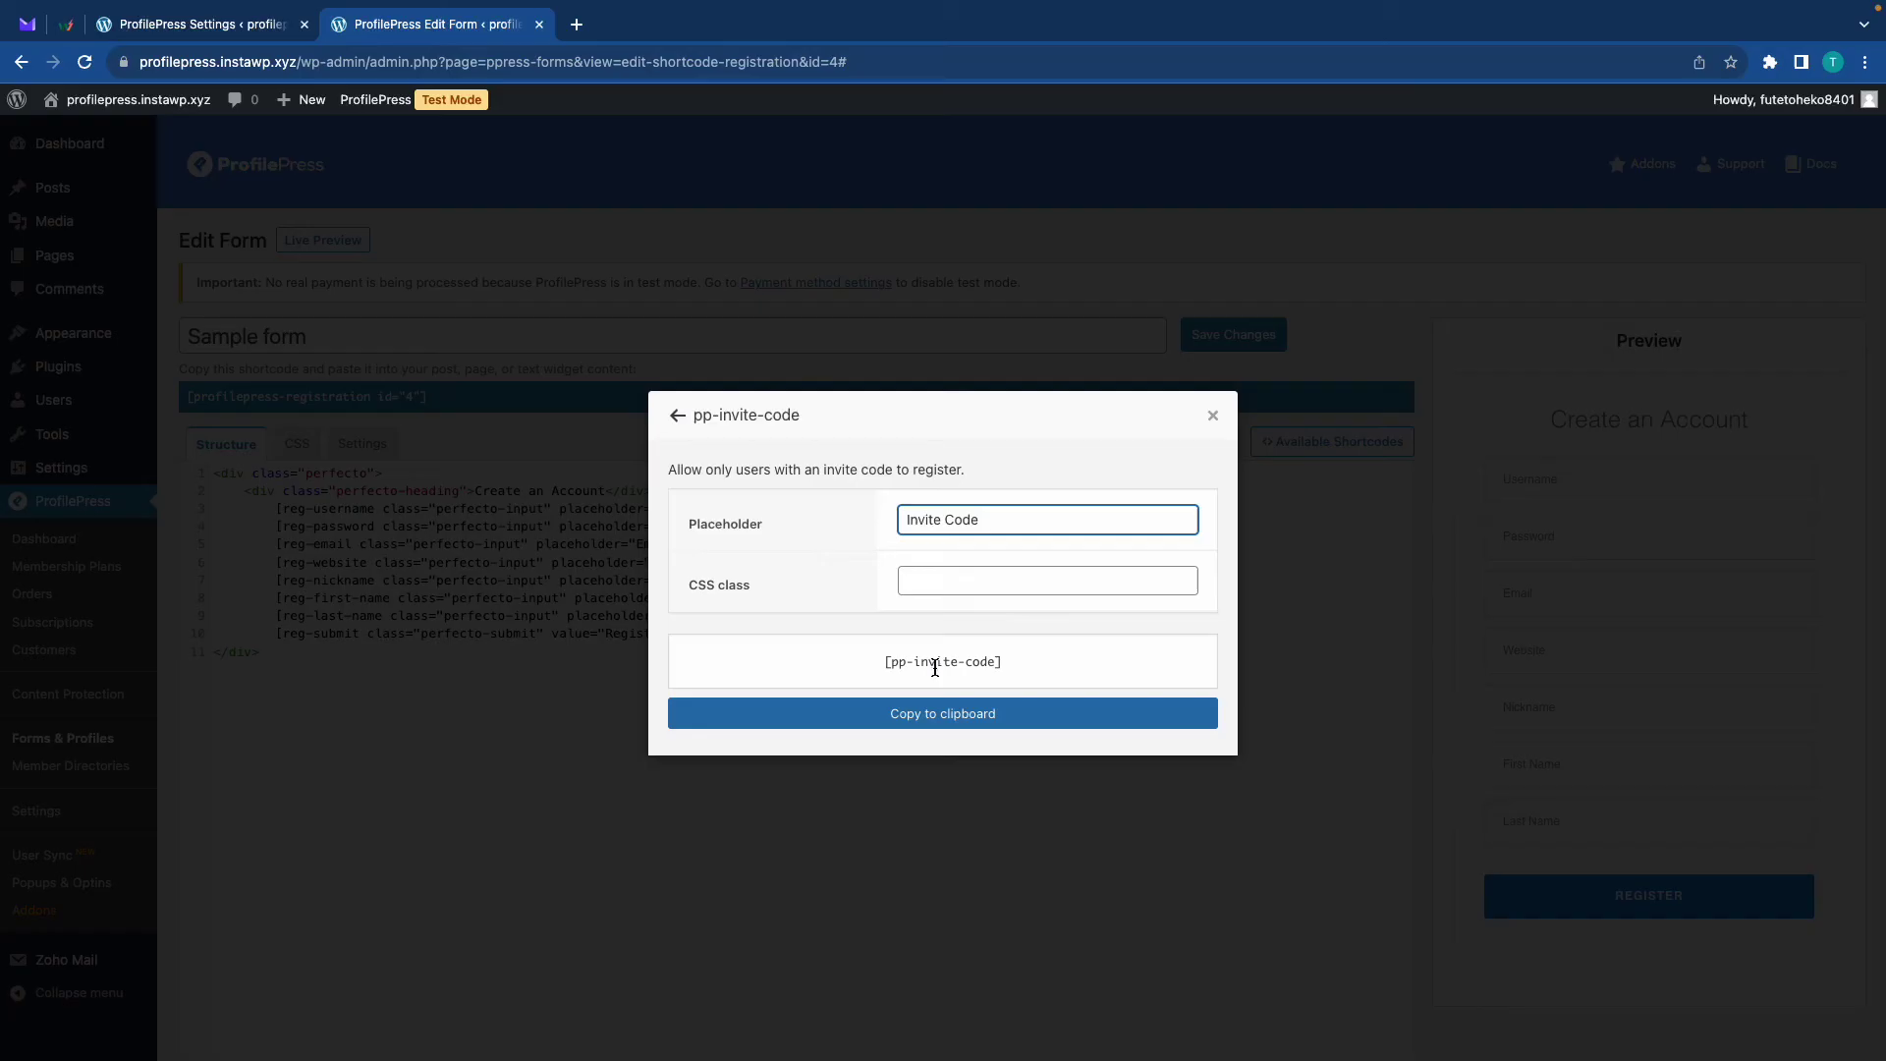
pyautogui.click(942, 716)
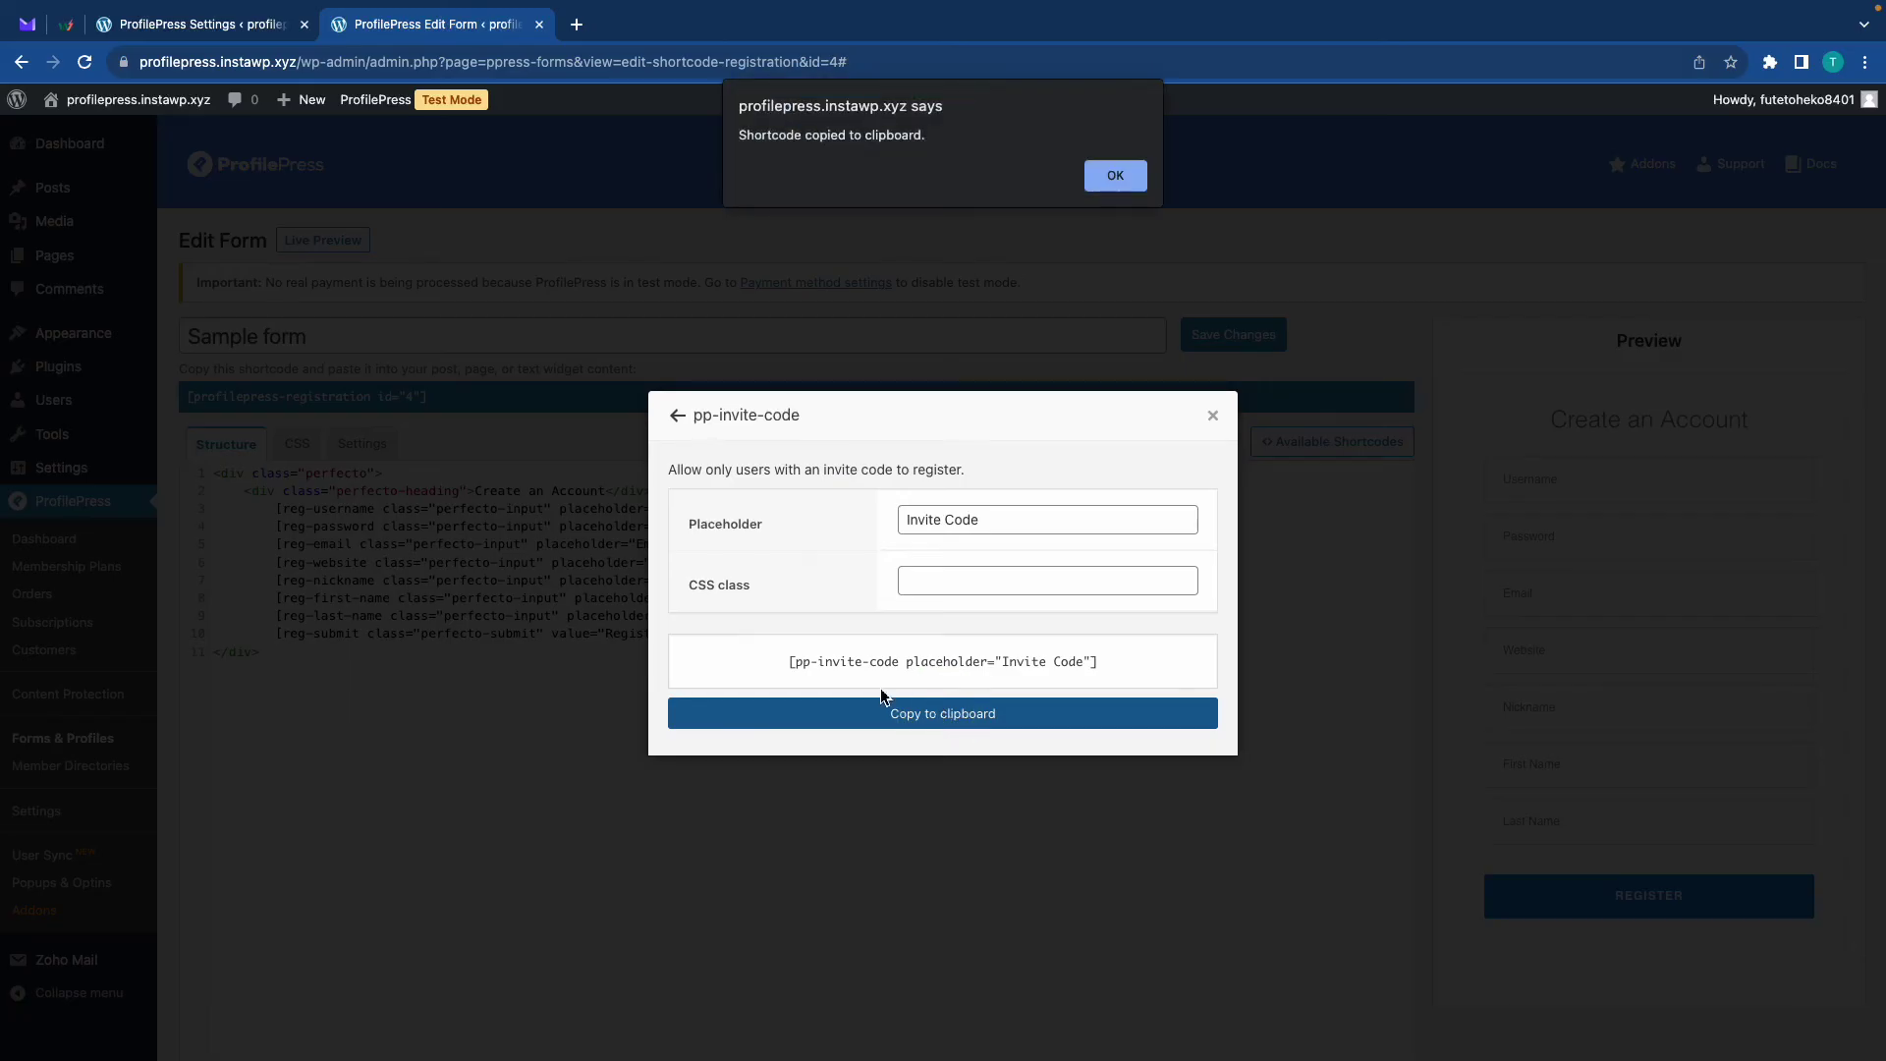
pyautogui.click(1120, 177)
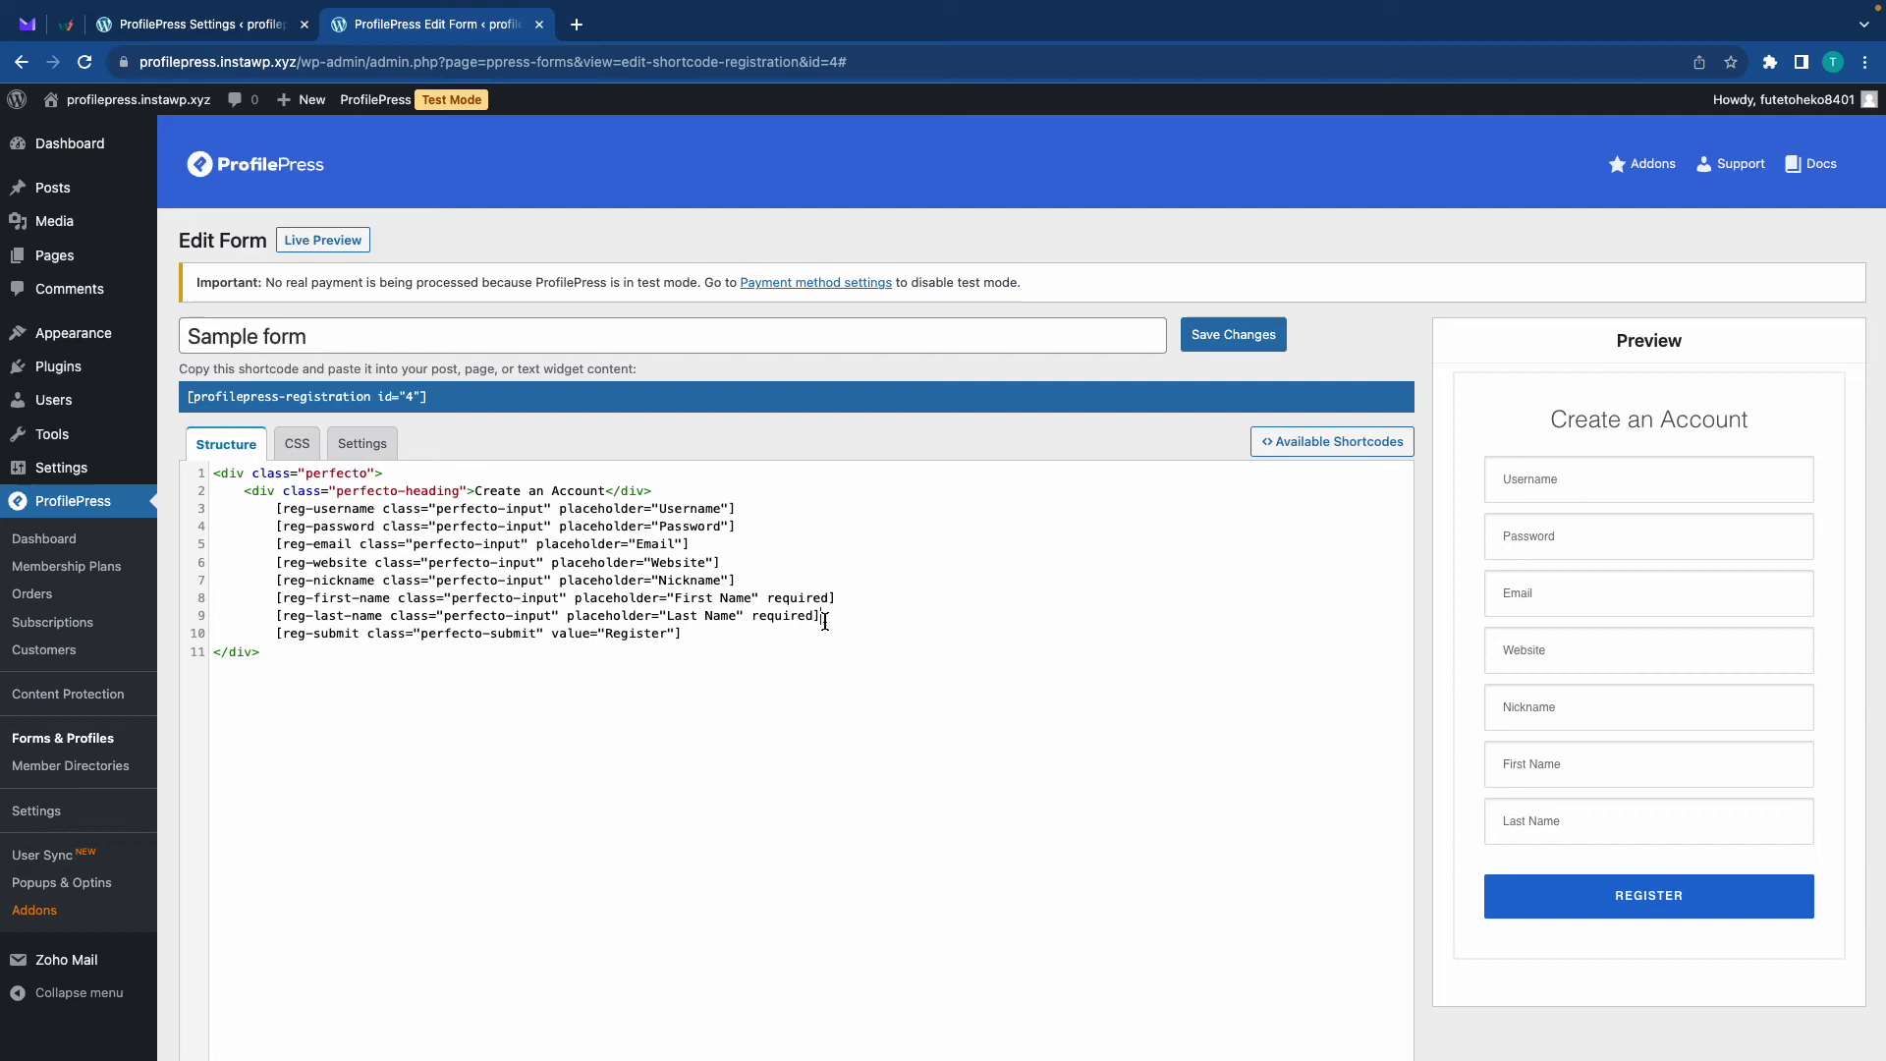
# Insert the invite-code shortcode on a new line after the last-name field, aligned with the other fields
pyautogui.press('Return')
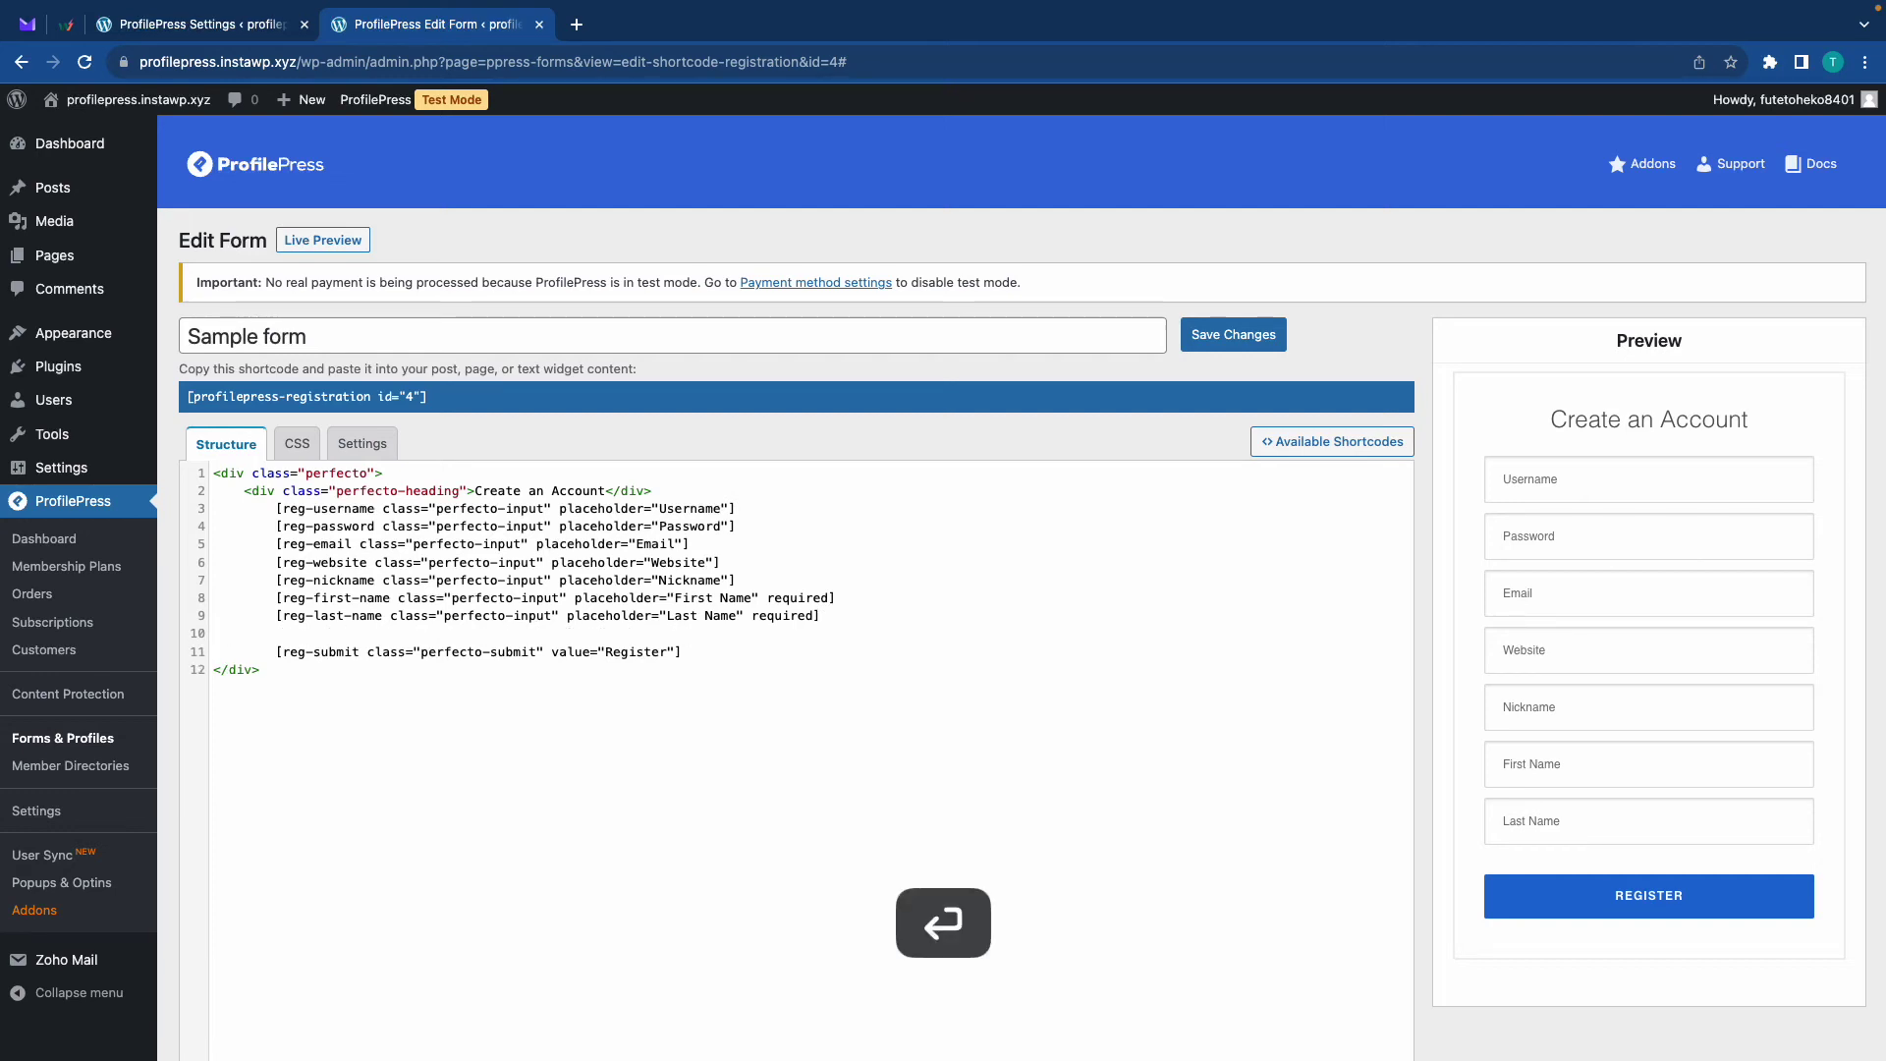
pyautogui.press('super+v')
pyautogui.press('Tab')
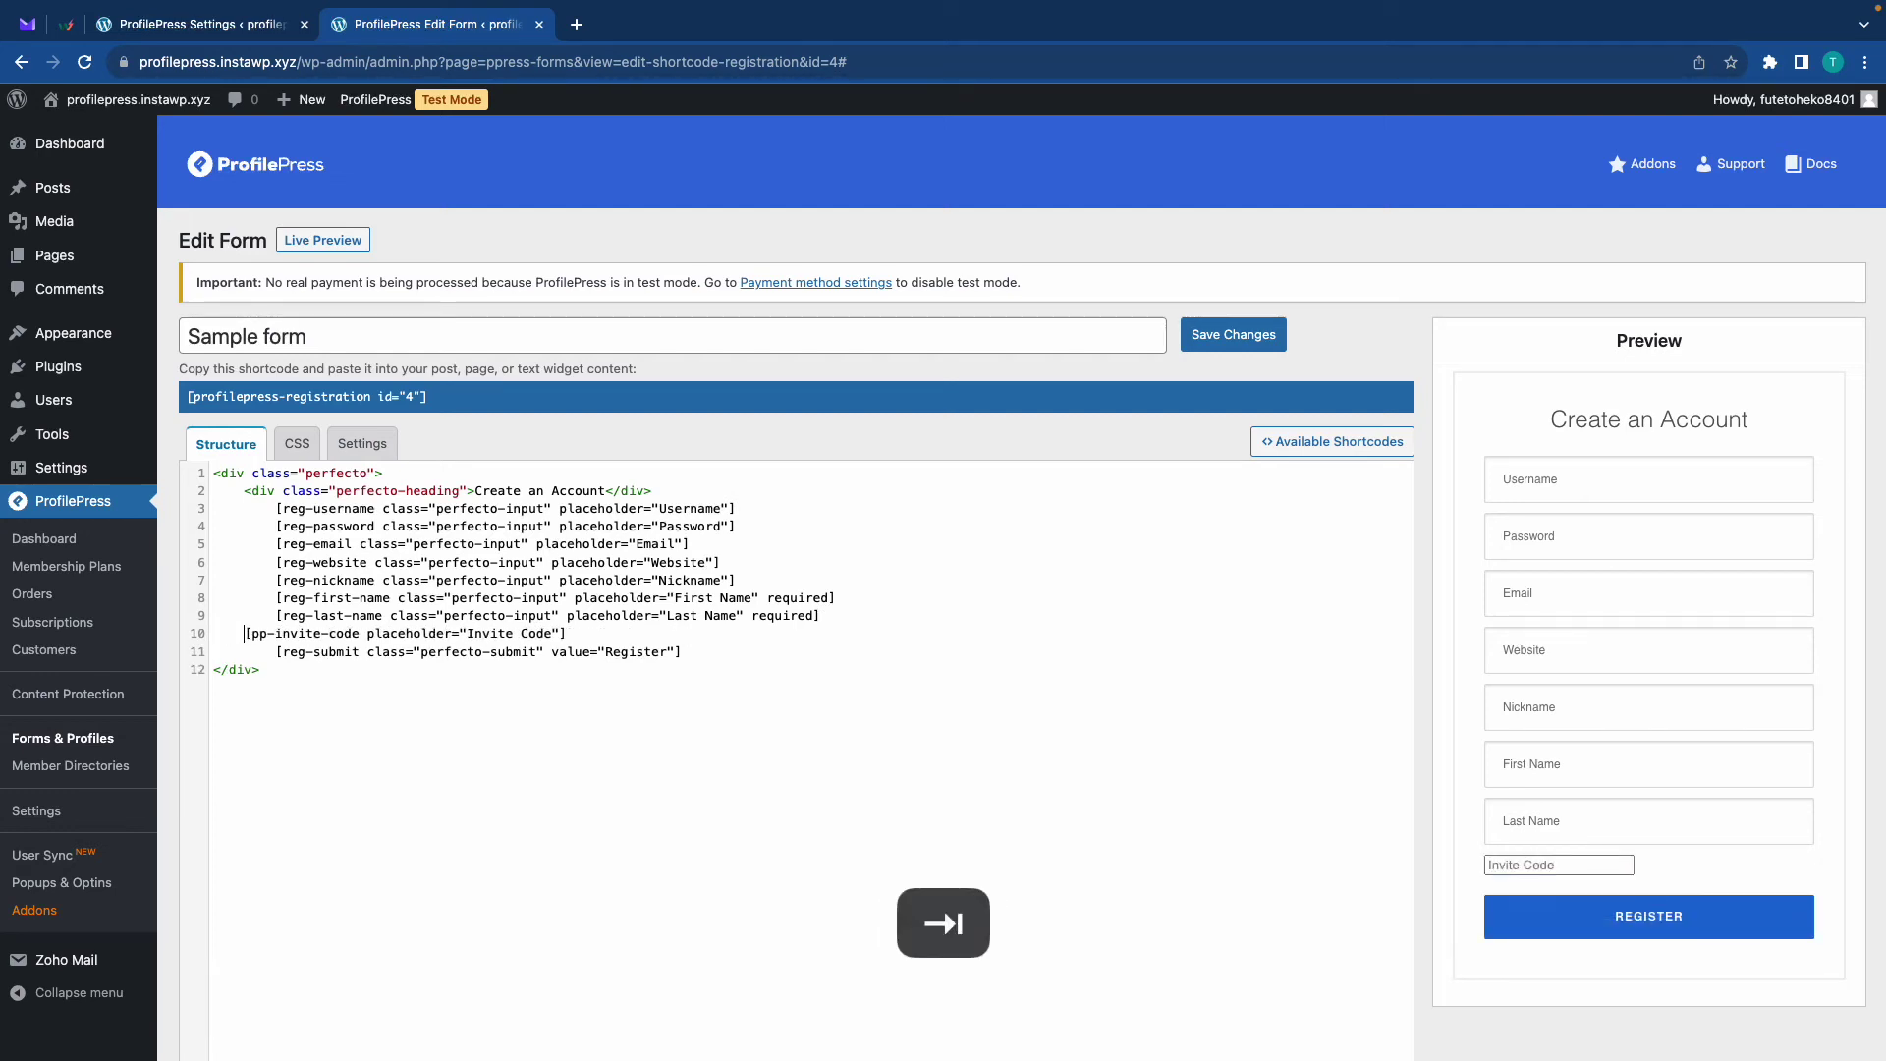
pyautogui.press('Tab')
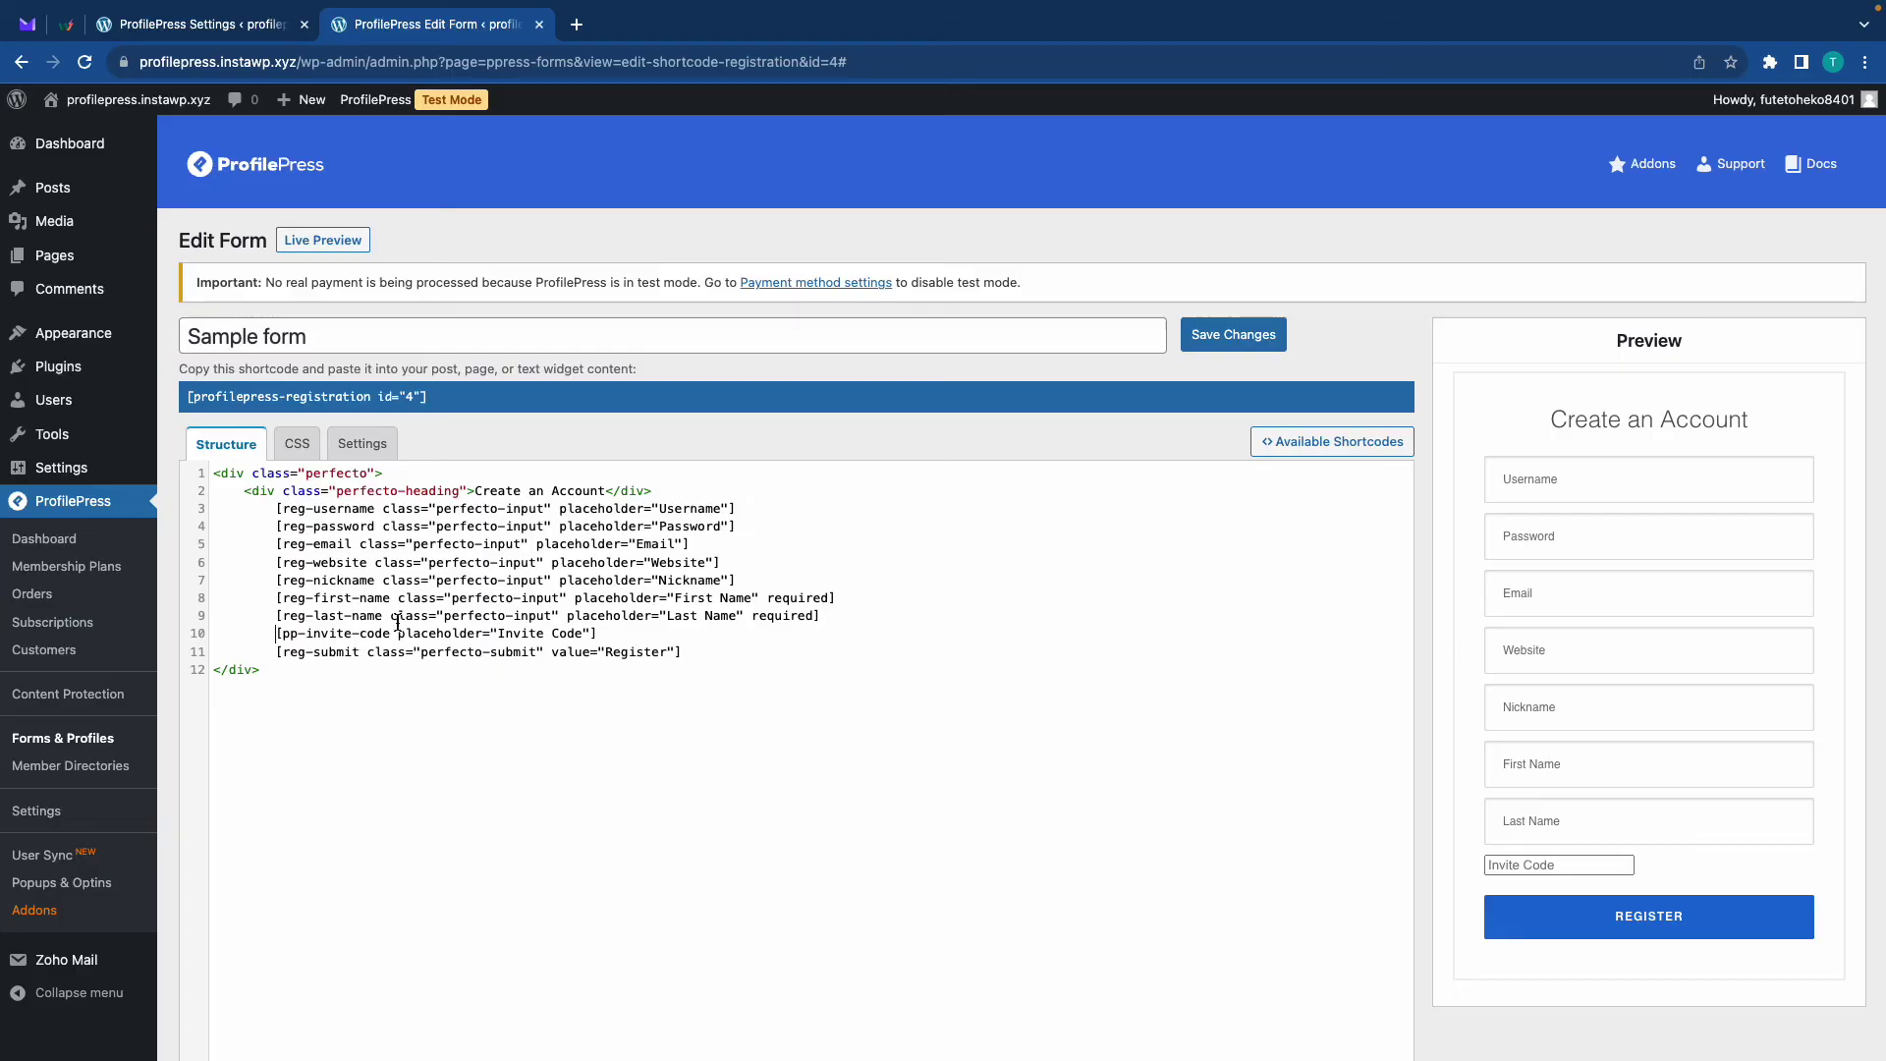
# Check the form's CSS styles, then go back to the Structure markup
pyautogui.click(296, 447)
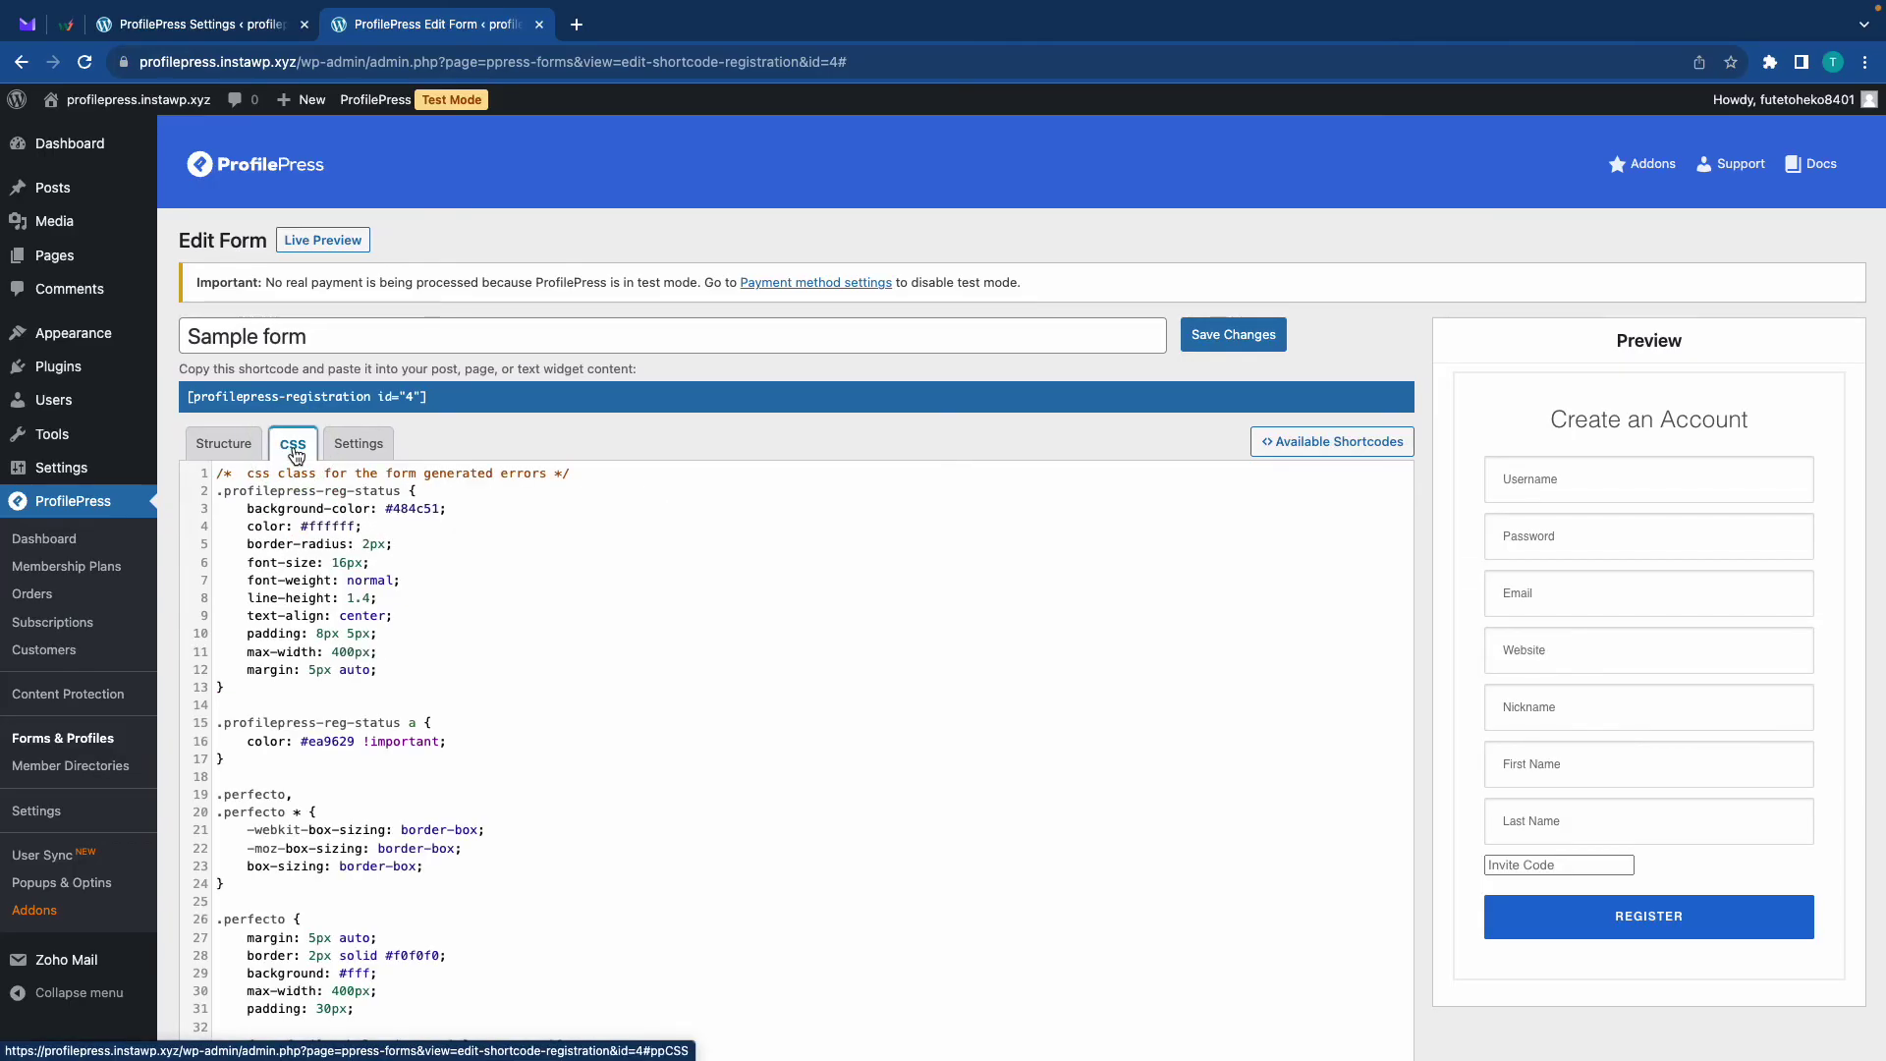
pyautogui.scroll(-15, 303, 545)
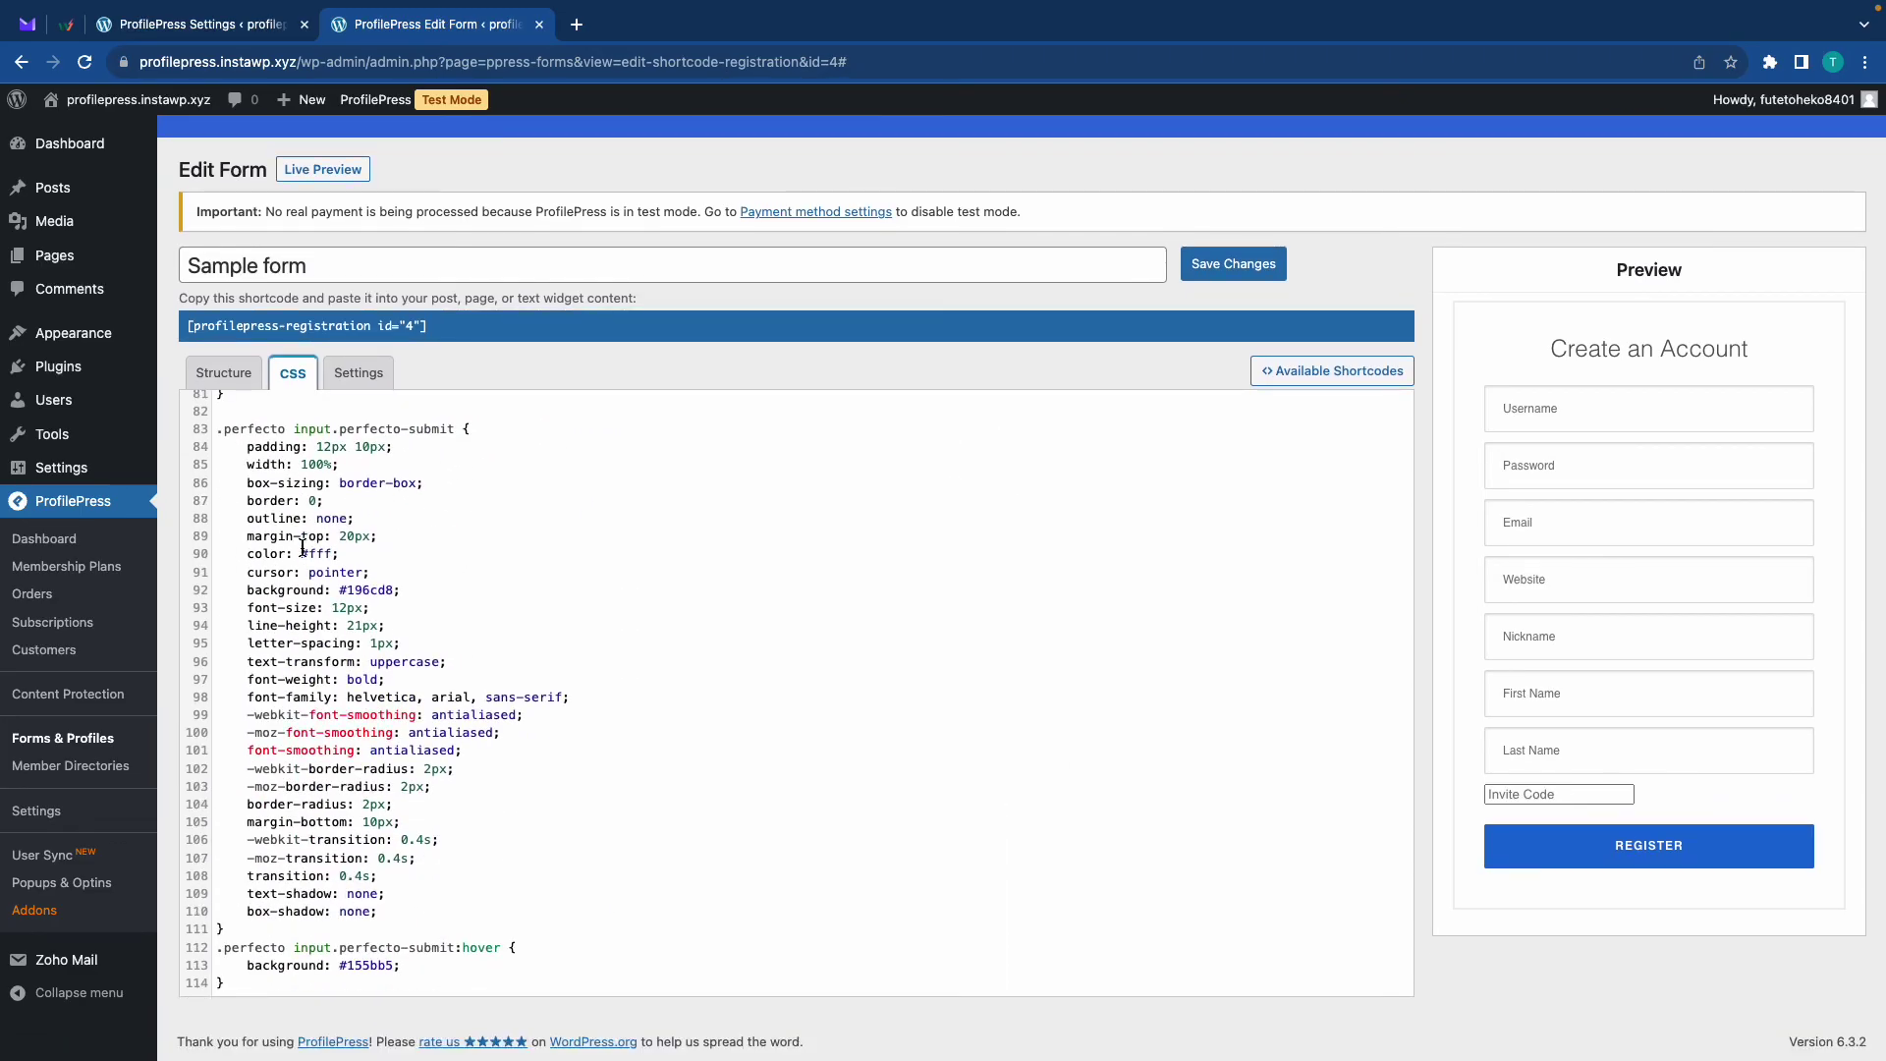
pyautogui.scroll(6, 302, 546)
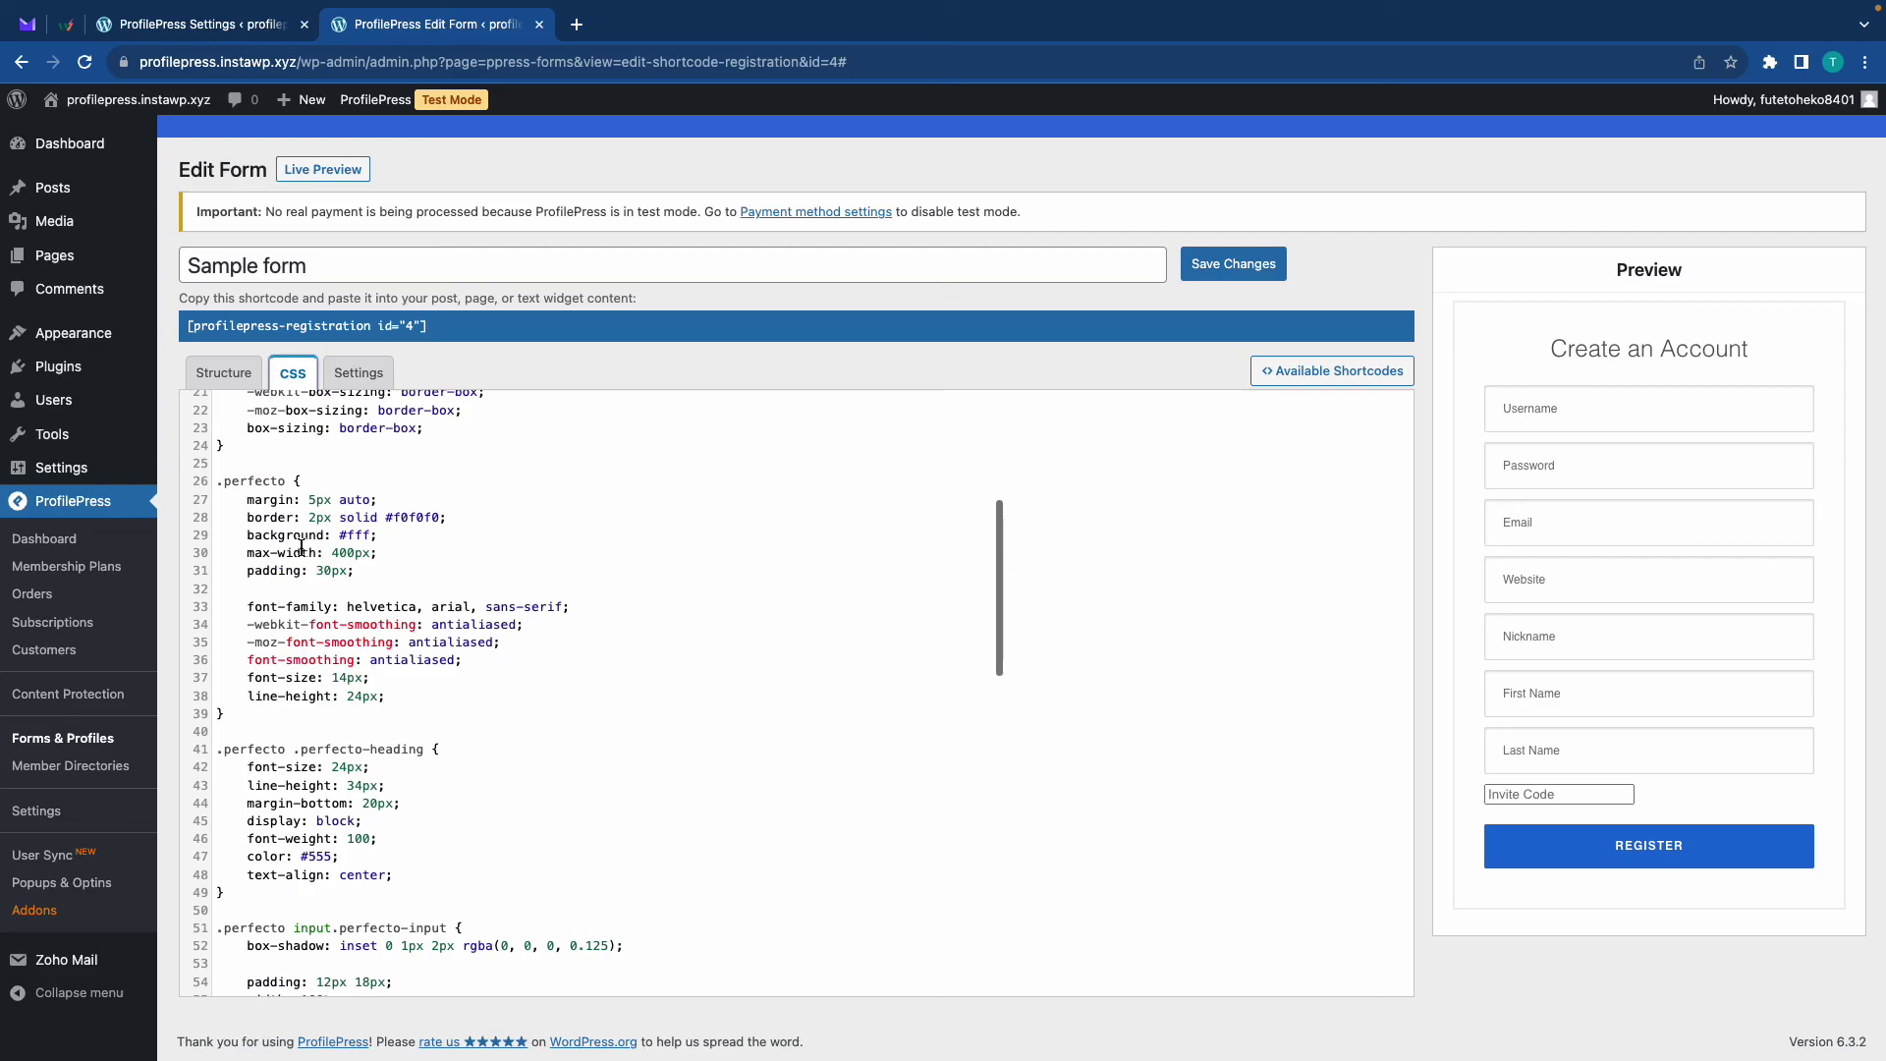
pyautogui.click(223, 372)
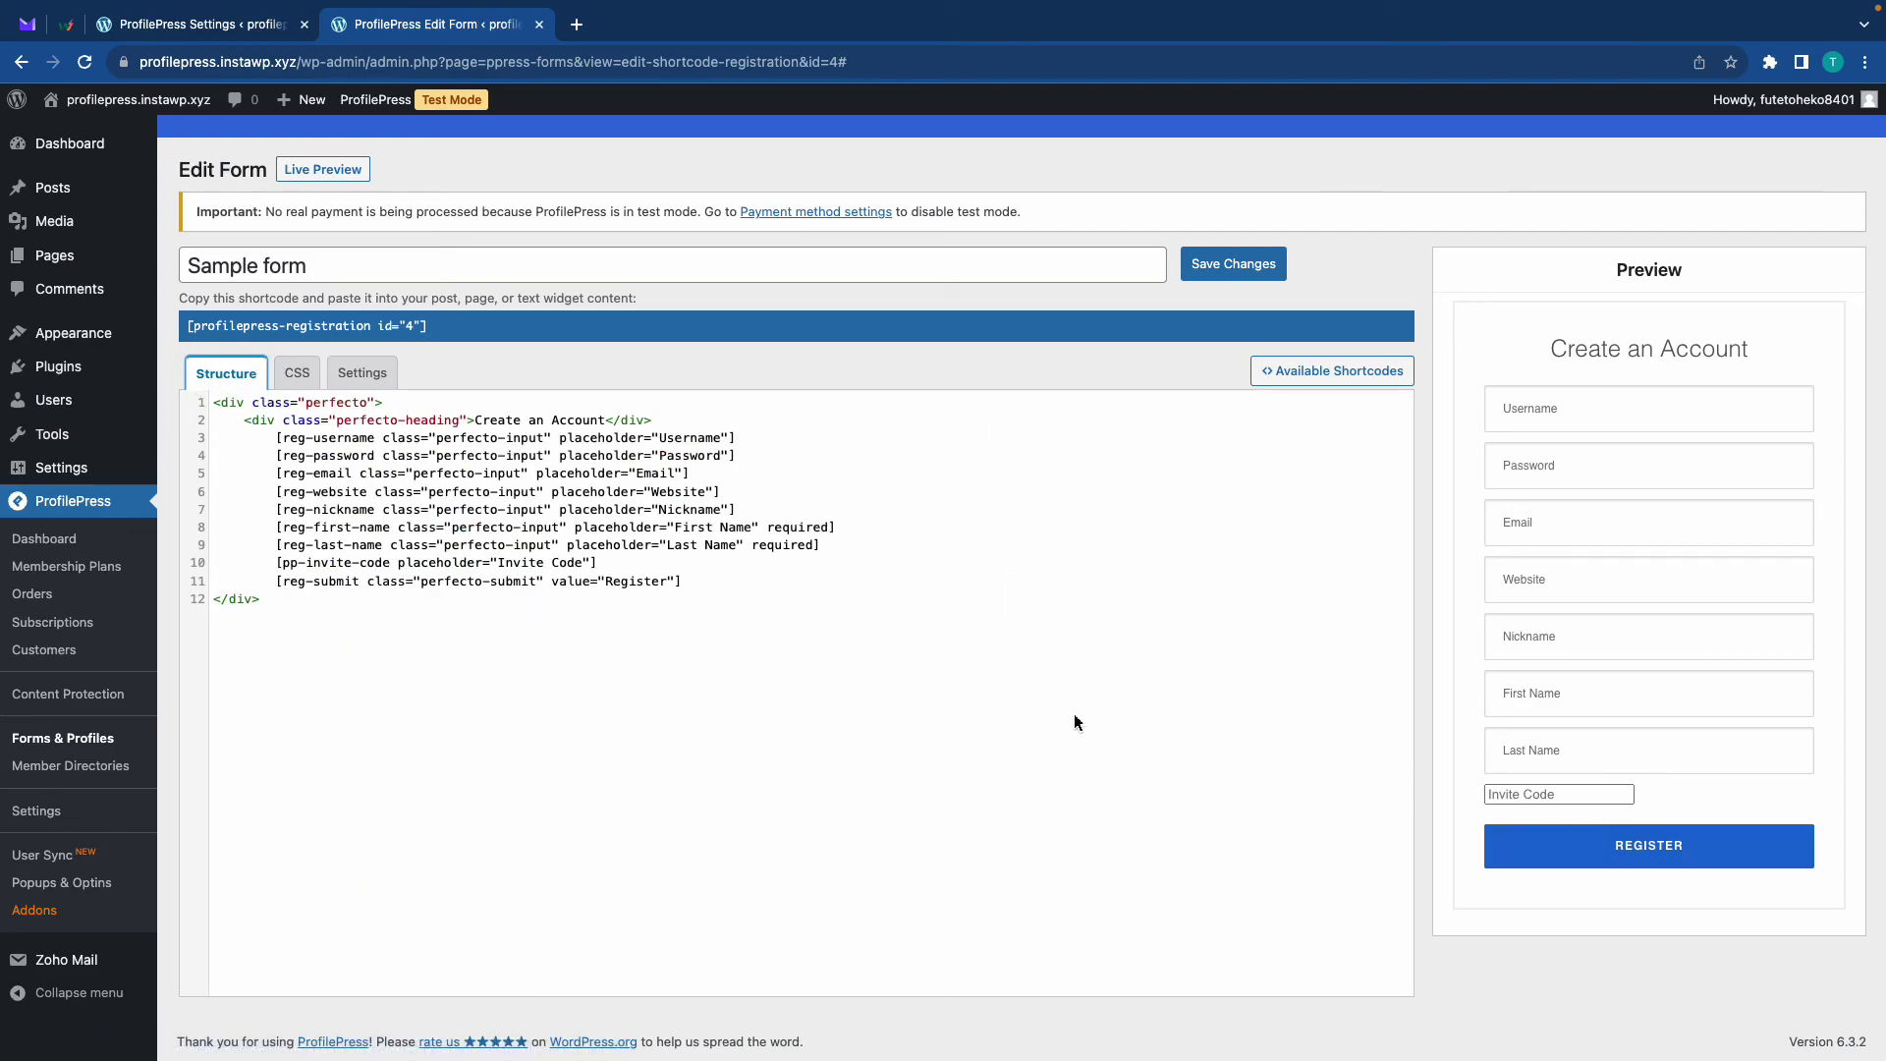
# Close the form editor and bring up the full Invite Codes list
pyautogui.hotkey('ctrl', 'w')
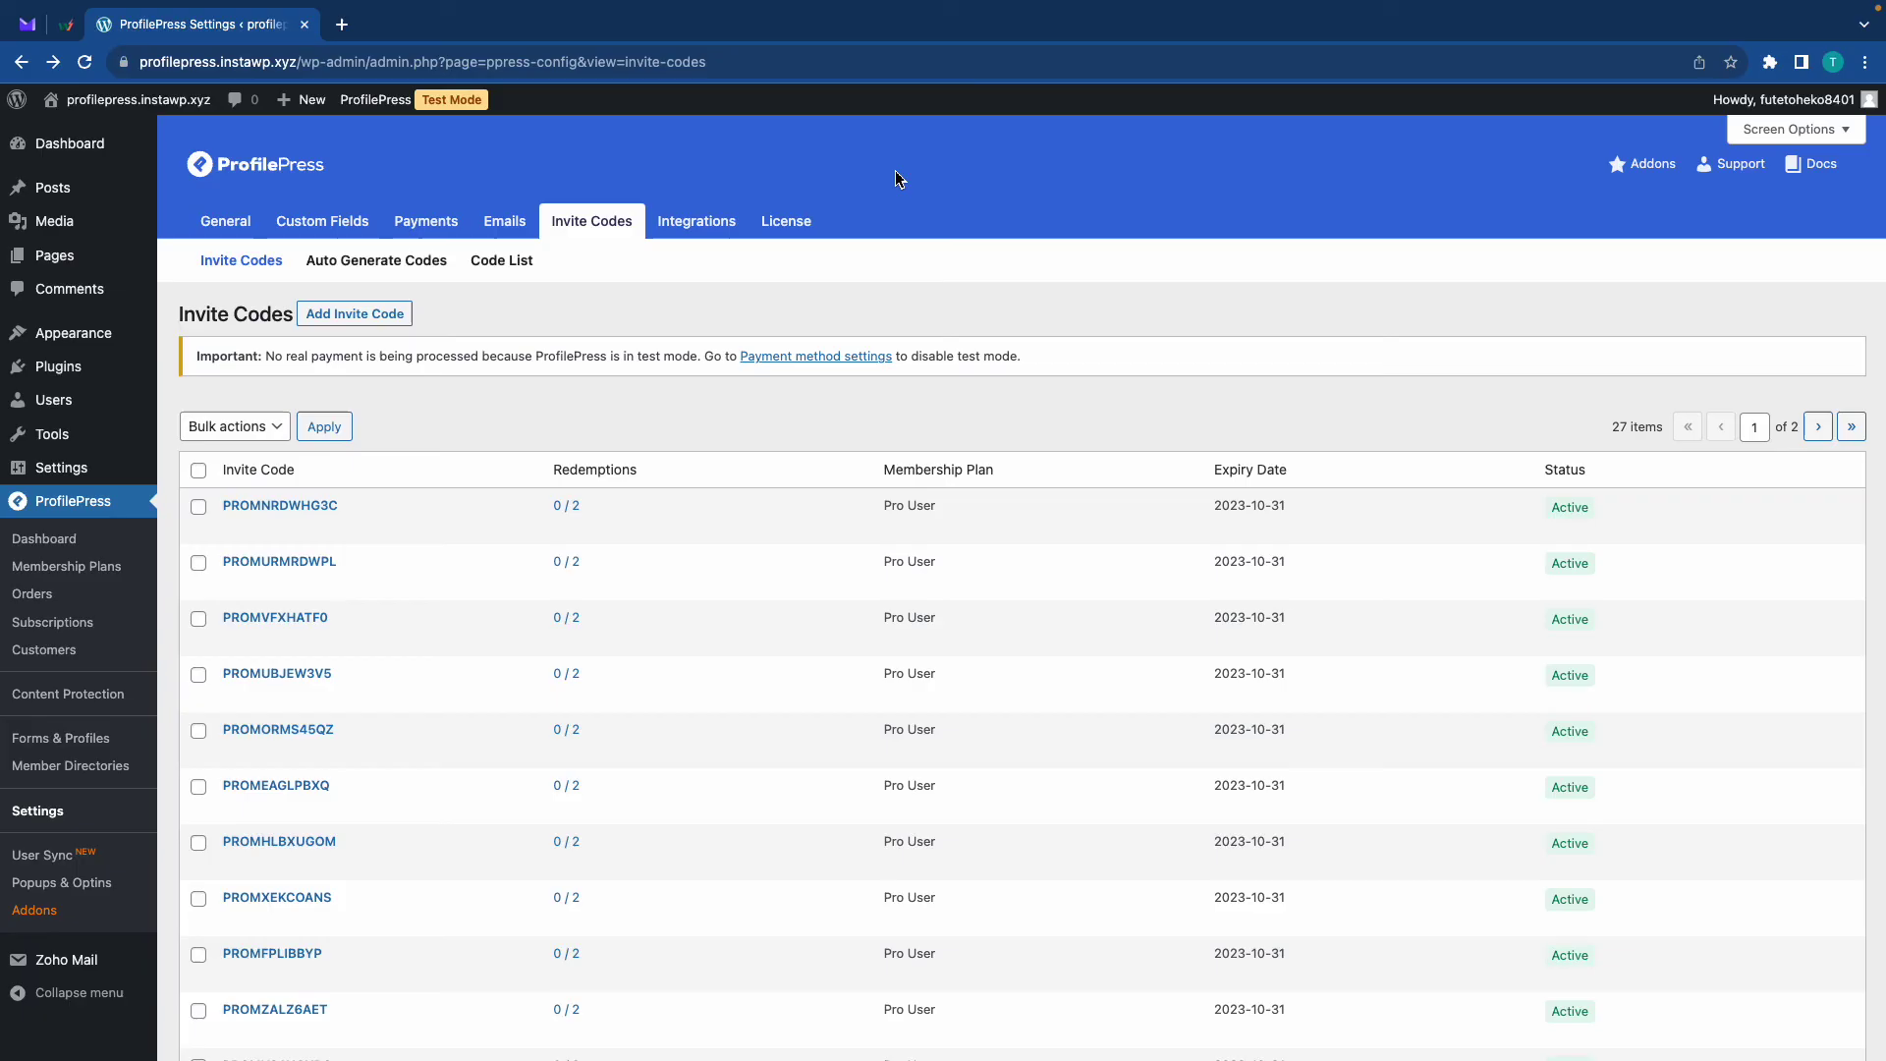
pyautogui.scroll(-3, 894, 179)
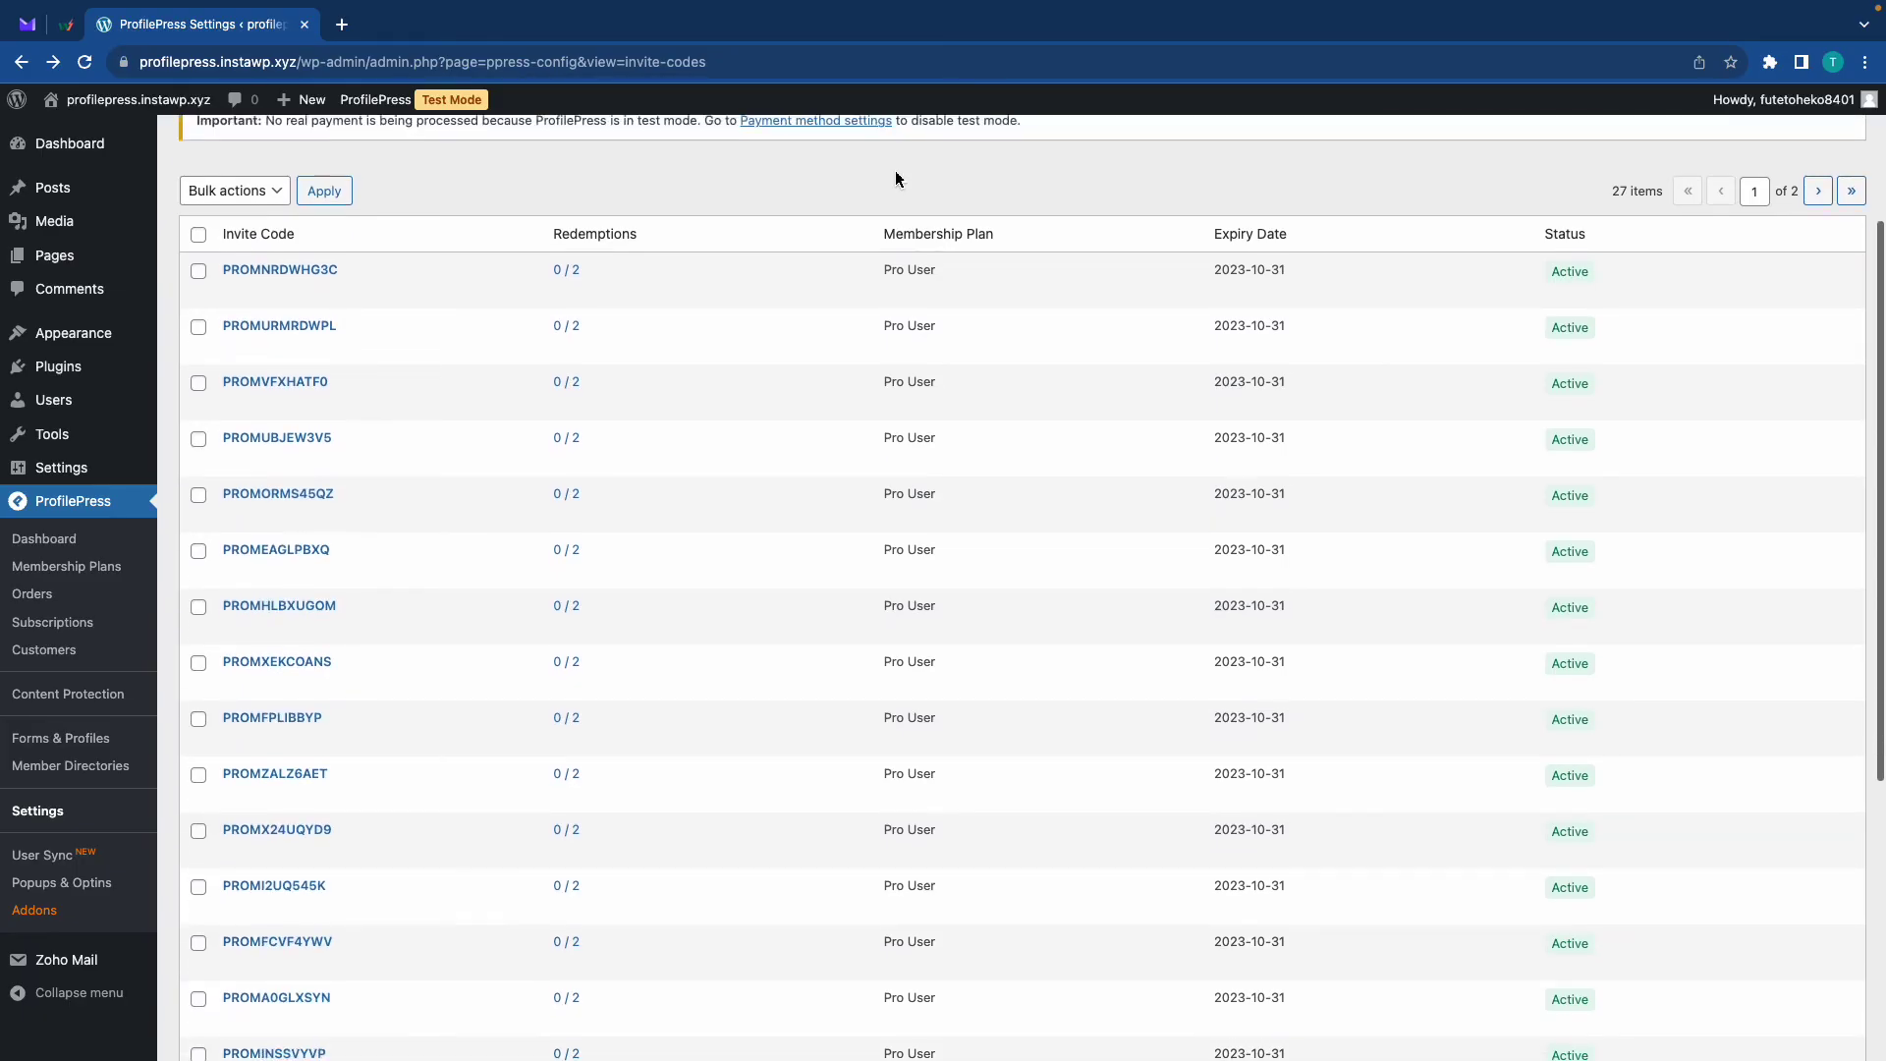
pyautogui.scroll(3, 895, 178)
pyautogui.click(502, 267)
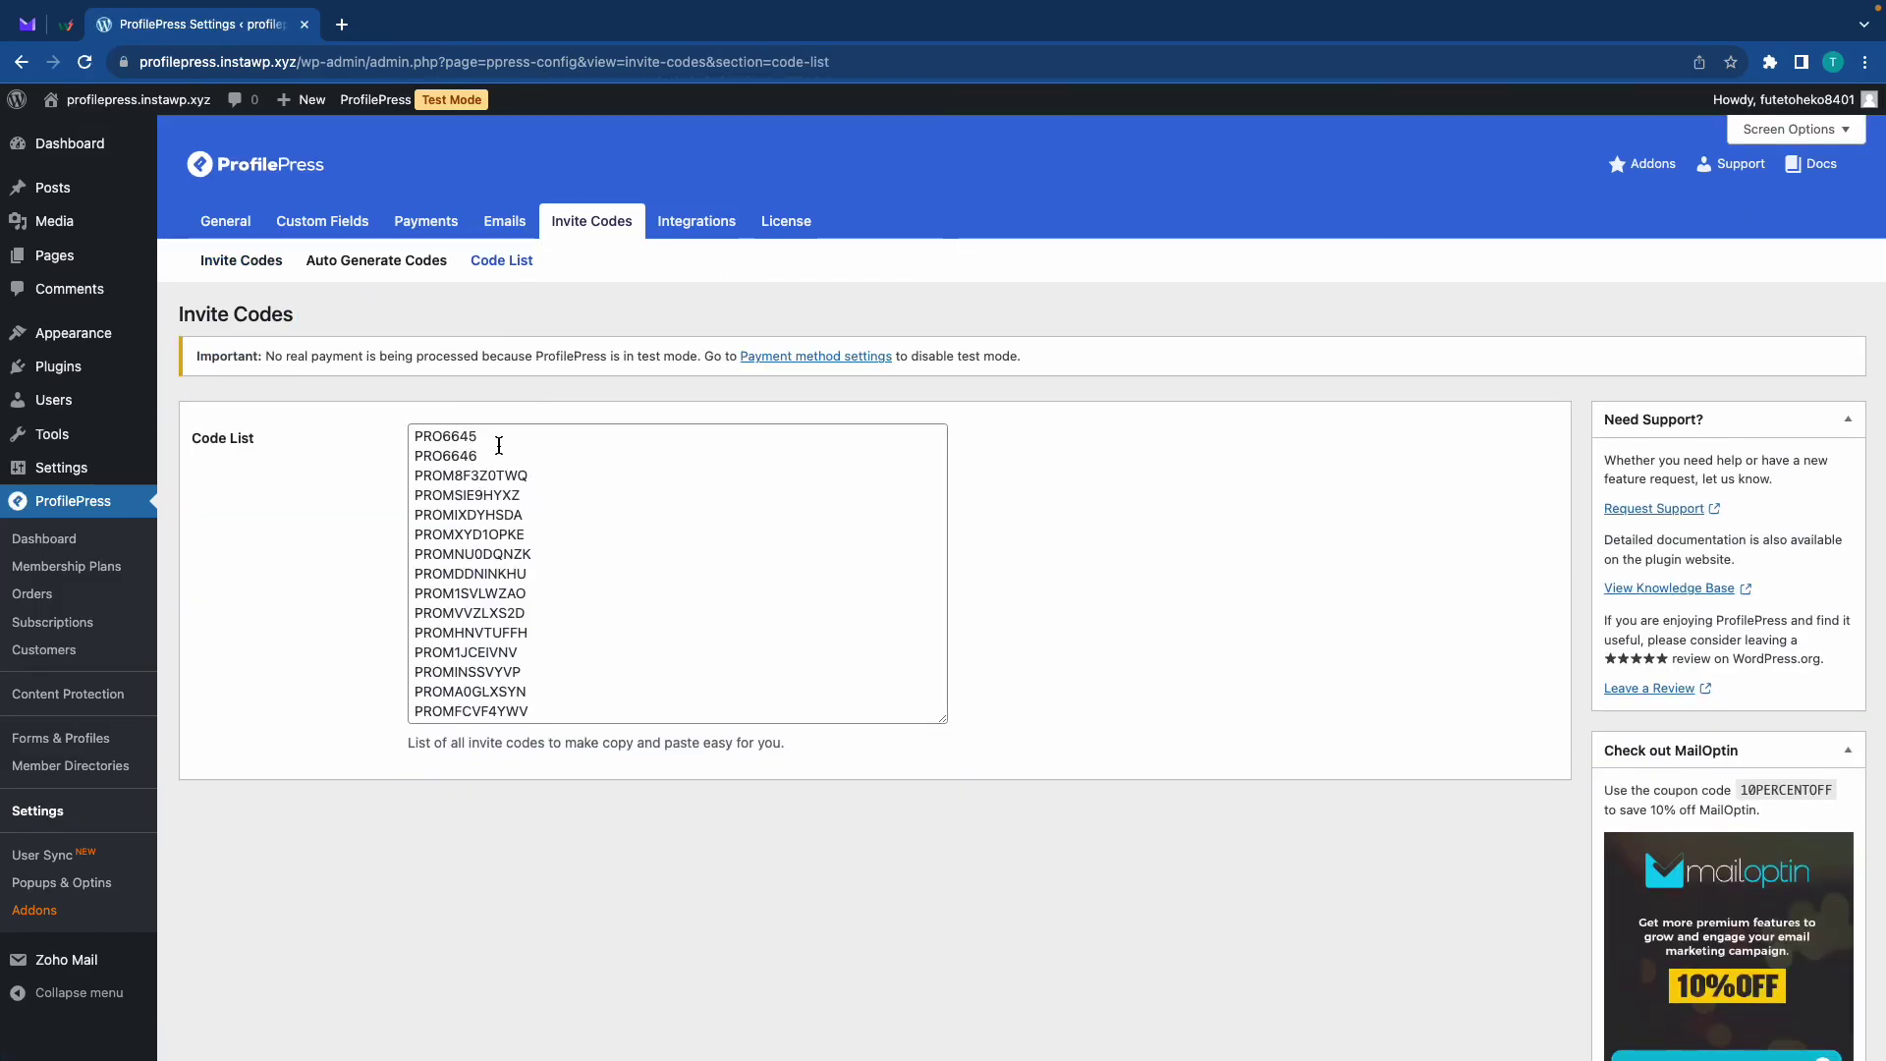
# Copy the third invite code (a PROM code) and switch to the private window's Sign Up page
pyautogui.moveTo(551, 480); pyautogui.dragTo(364, 483)
pyautogui.press('super+c')
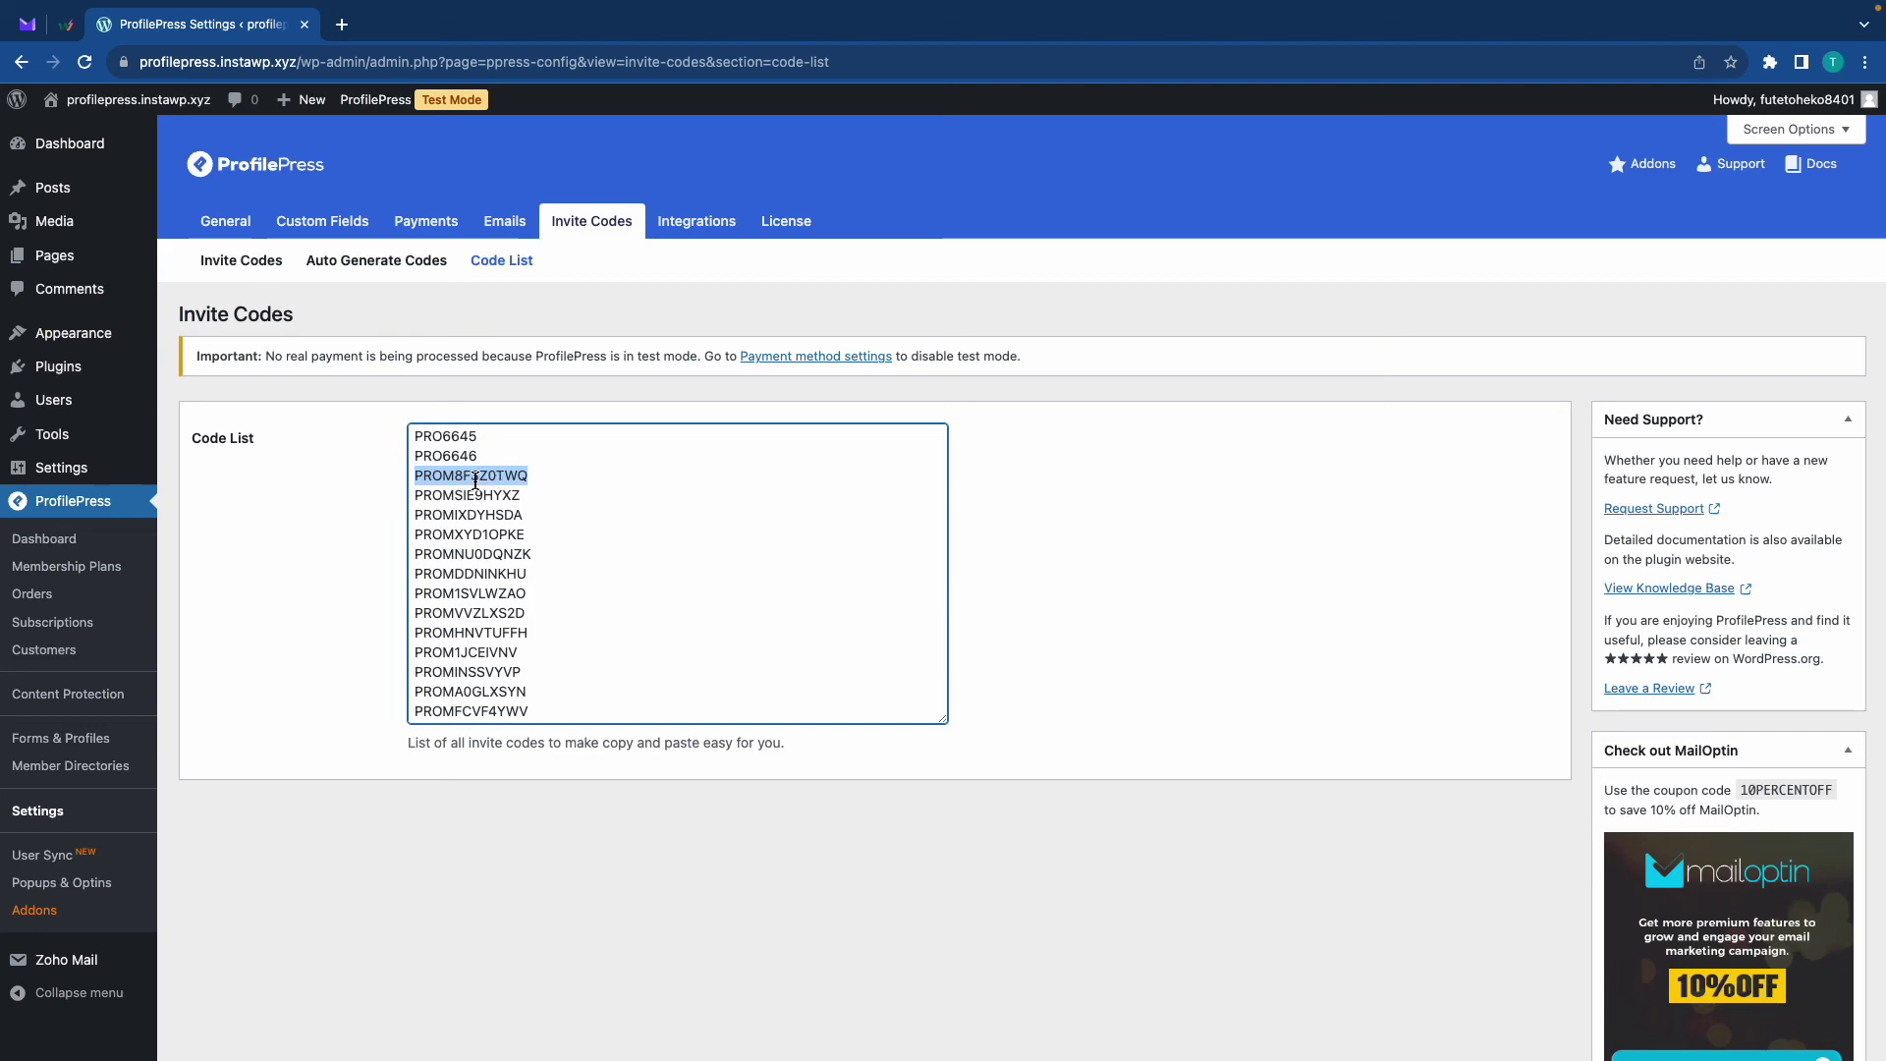
pyautogui.hotkey('ctrl', 'Right')
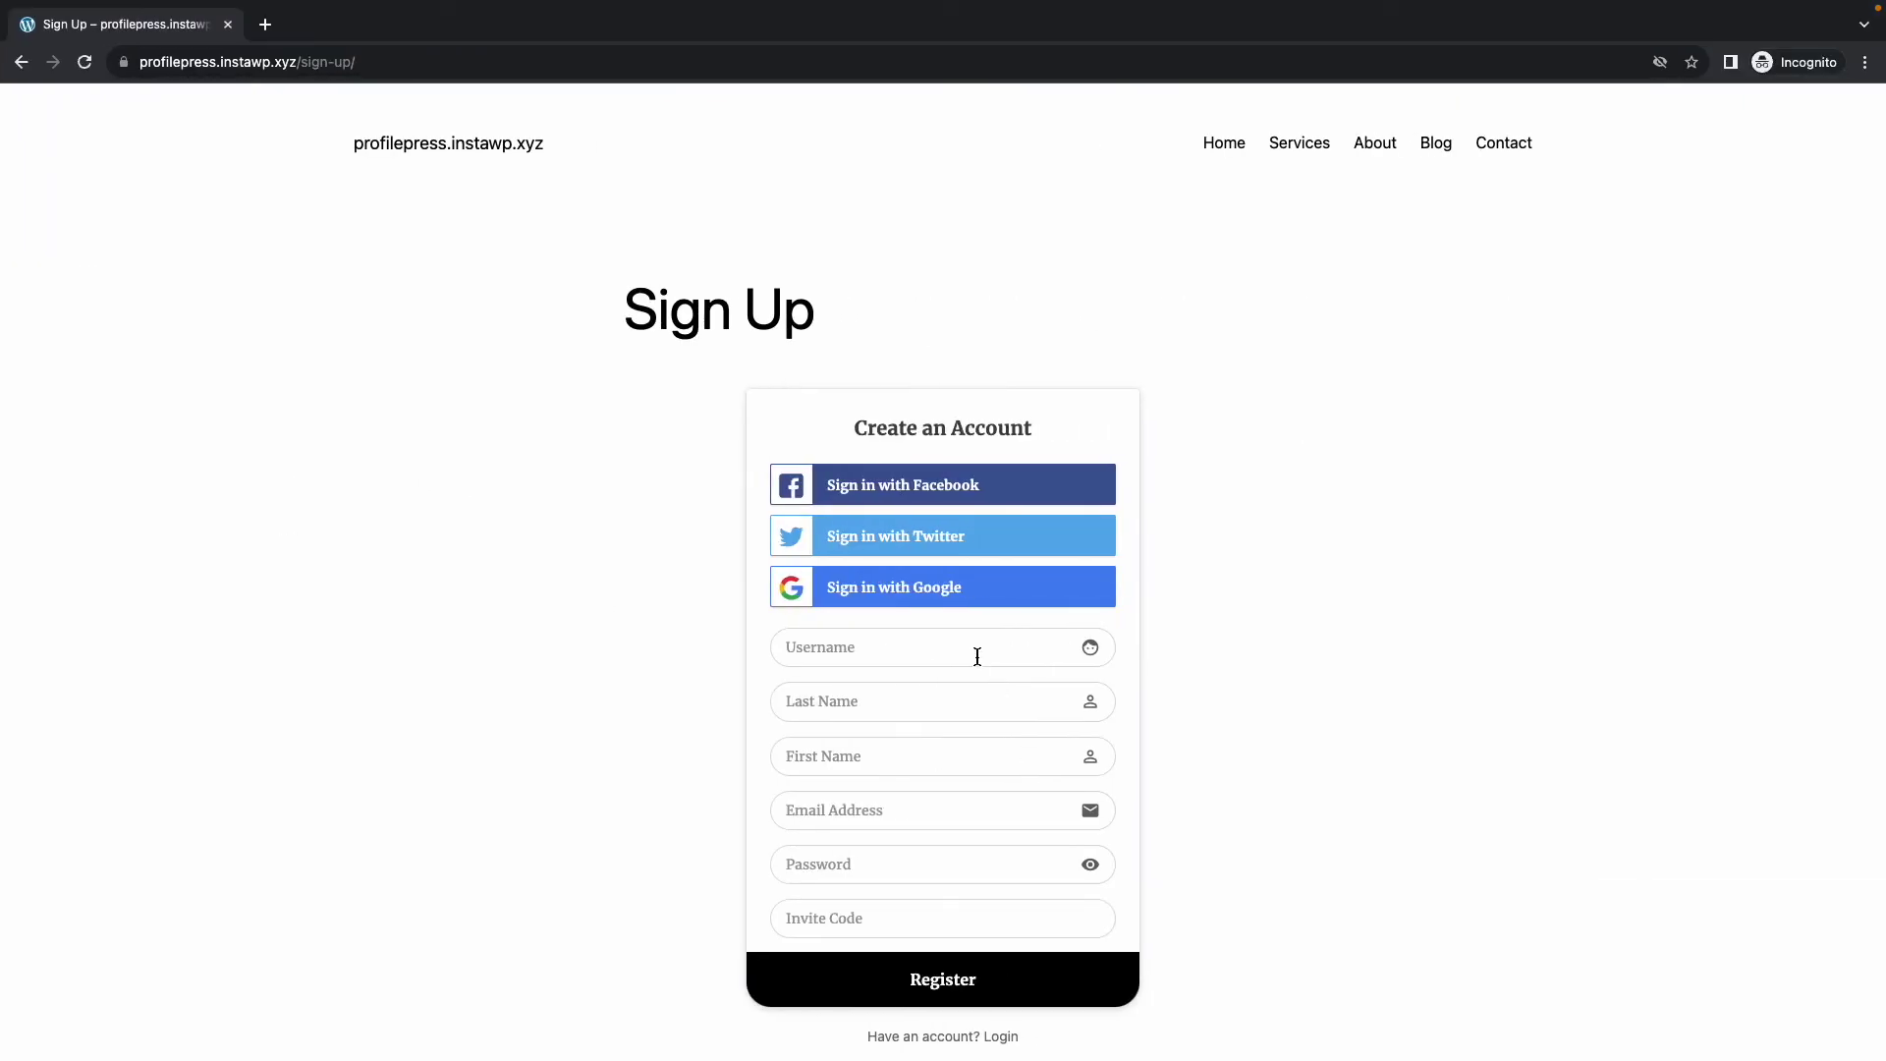
# Enter username 'sampleuser' and the names 'Sample' and 'User' on the Sign Up form
pyautogui.click(978, 654)
pyautogui.write('sampleuser')
pyautogui.press('Tab')
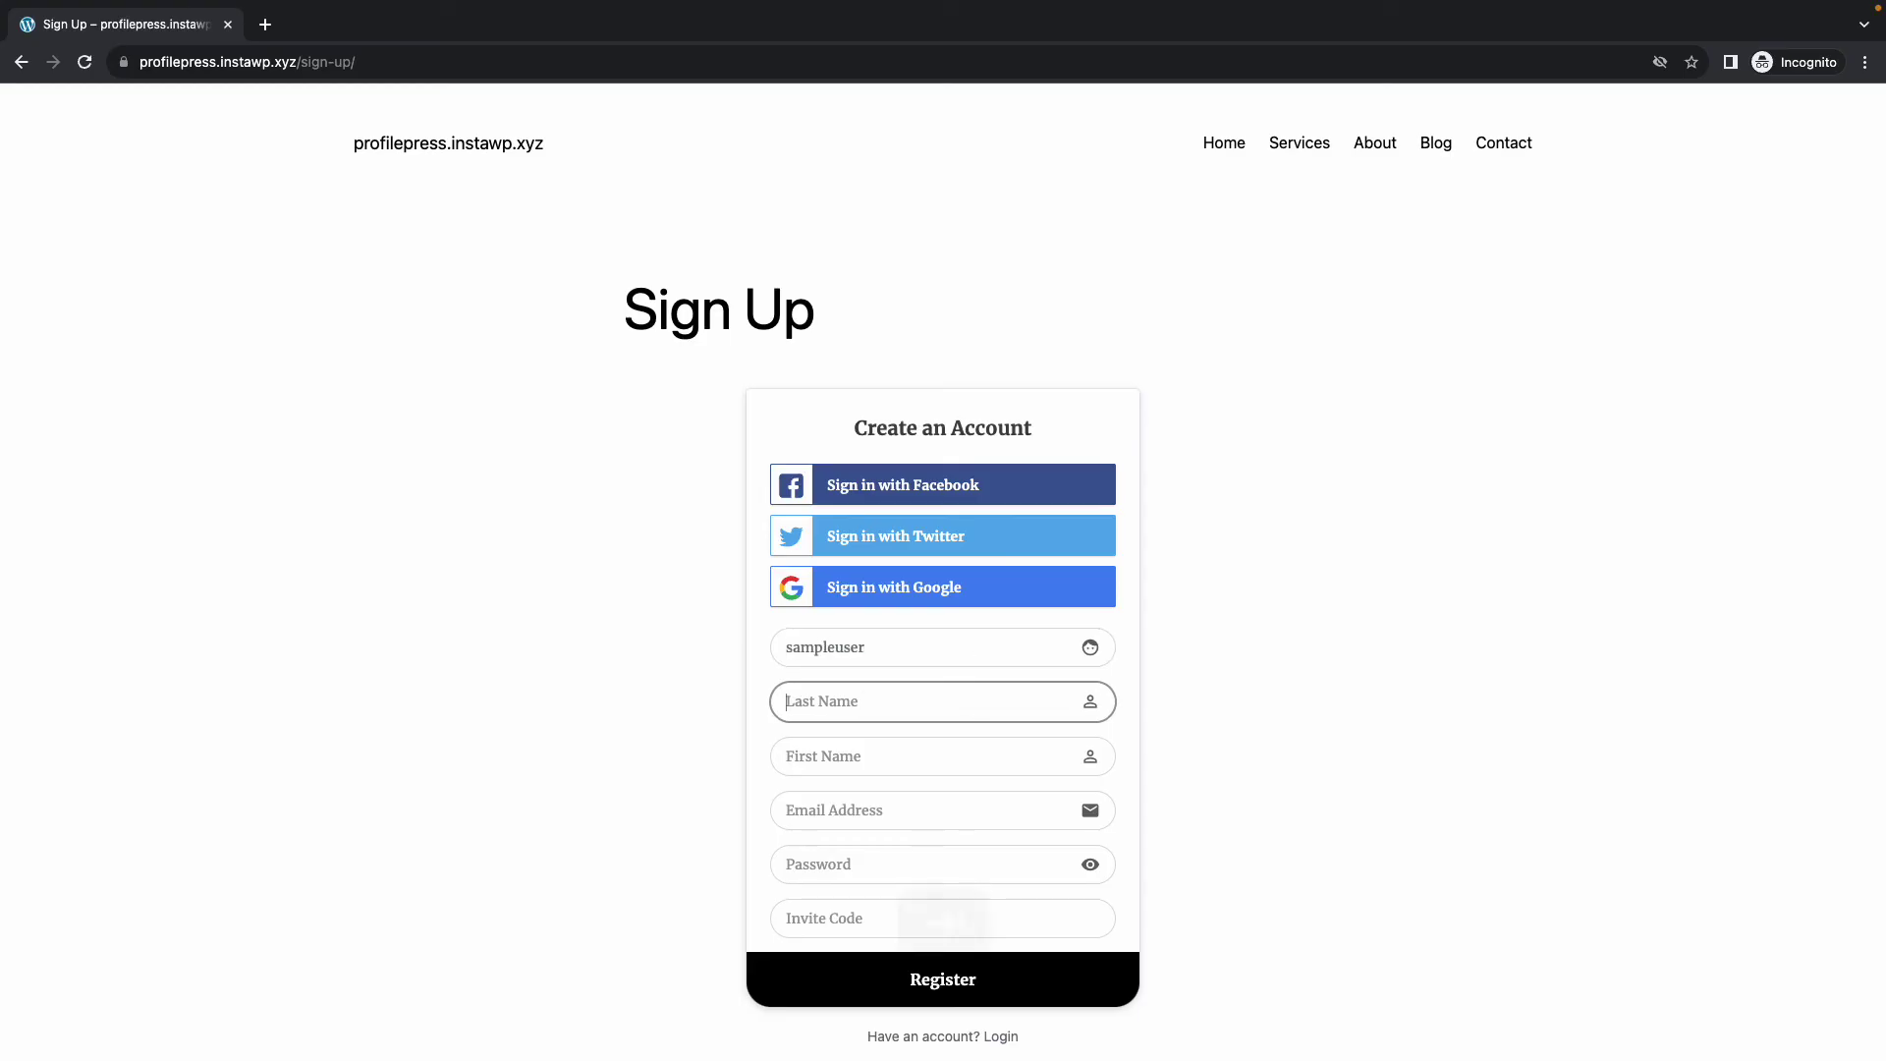
pyautogui.write('Sample')
pyautogui.press('Tab')
pyautogui.write('User')
# Fill in the e-mail address and password, paste the copied invite code, and register
pyautogui.press('Tab')
pyautogui.press('Tab')
pyautogui.write('**********')
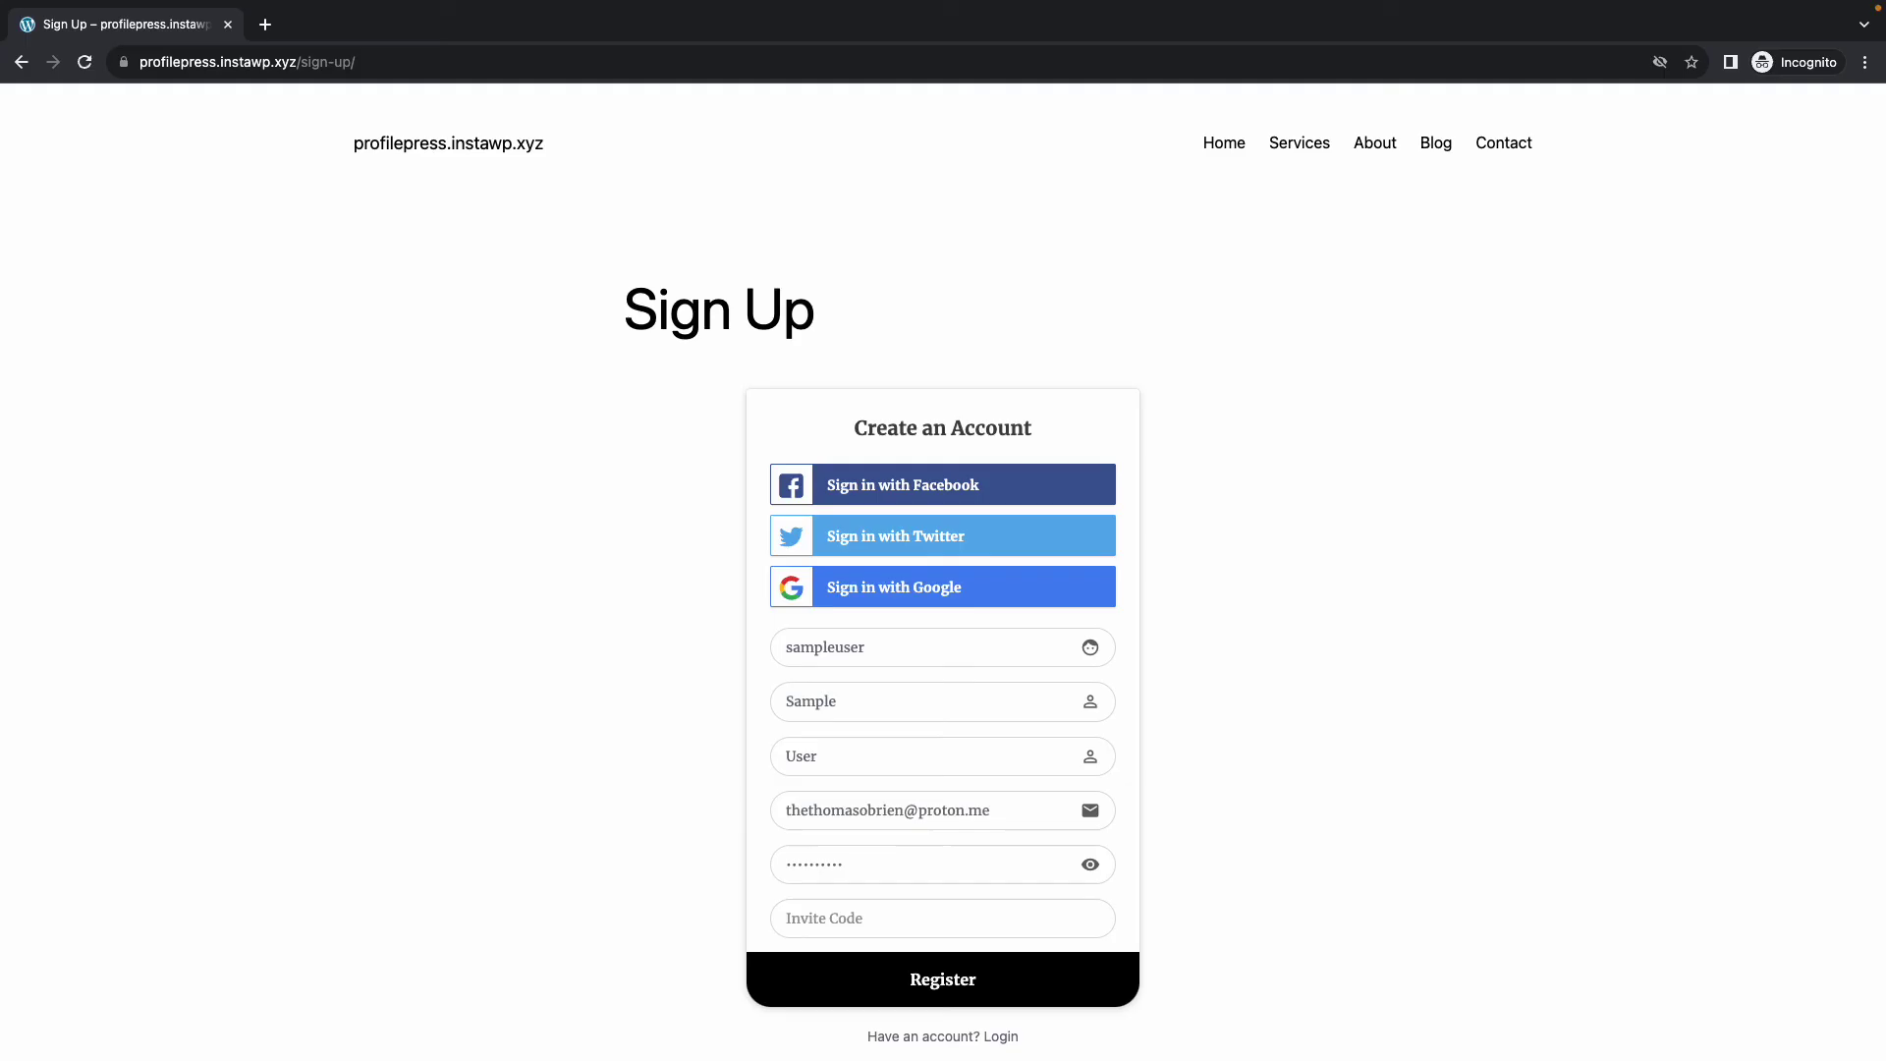
pyautogui.press('Tab')
pyautogui.press('super+v')
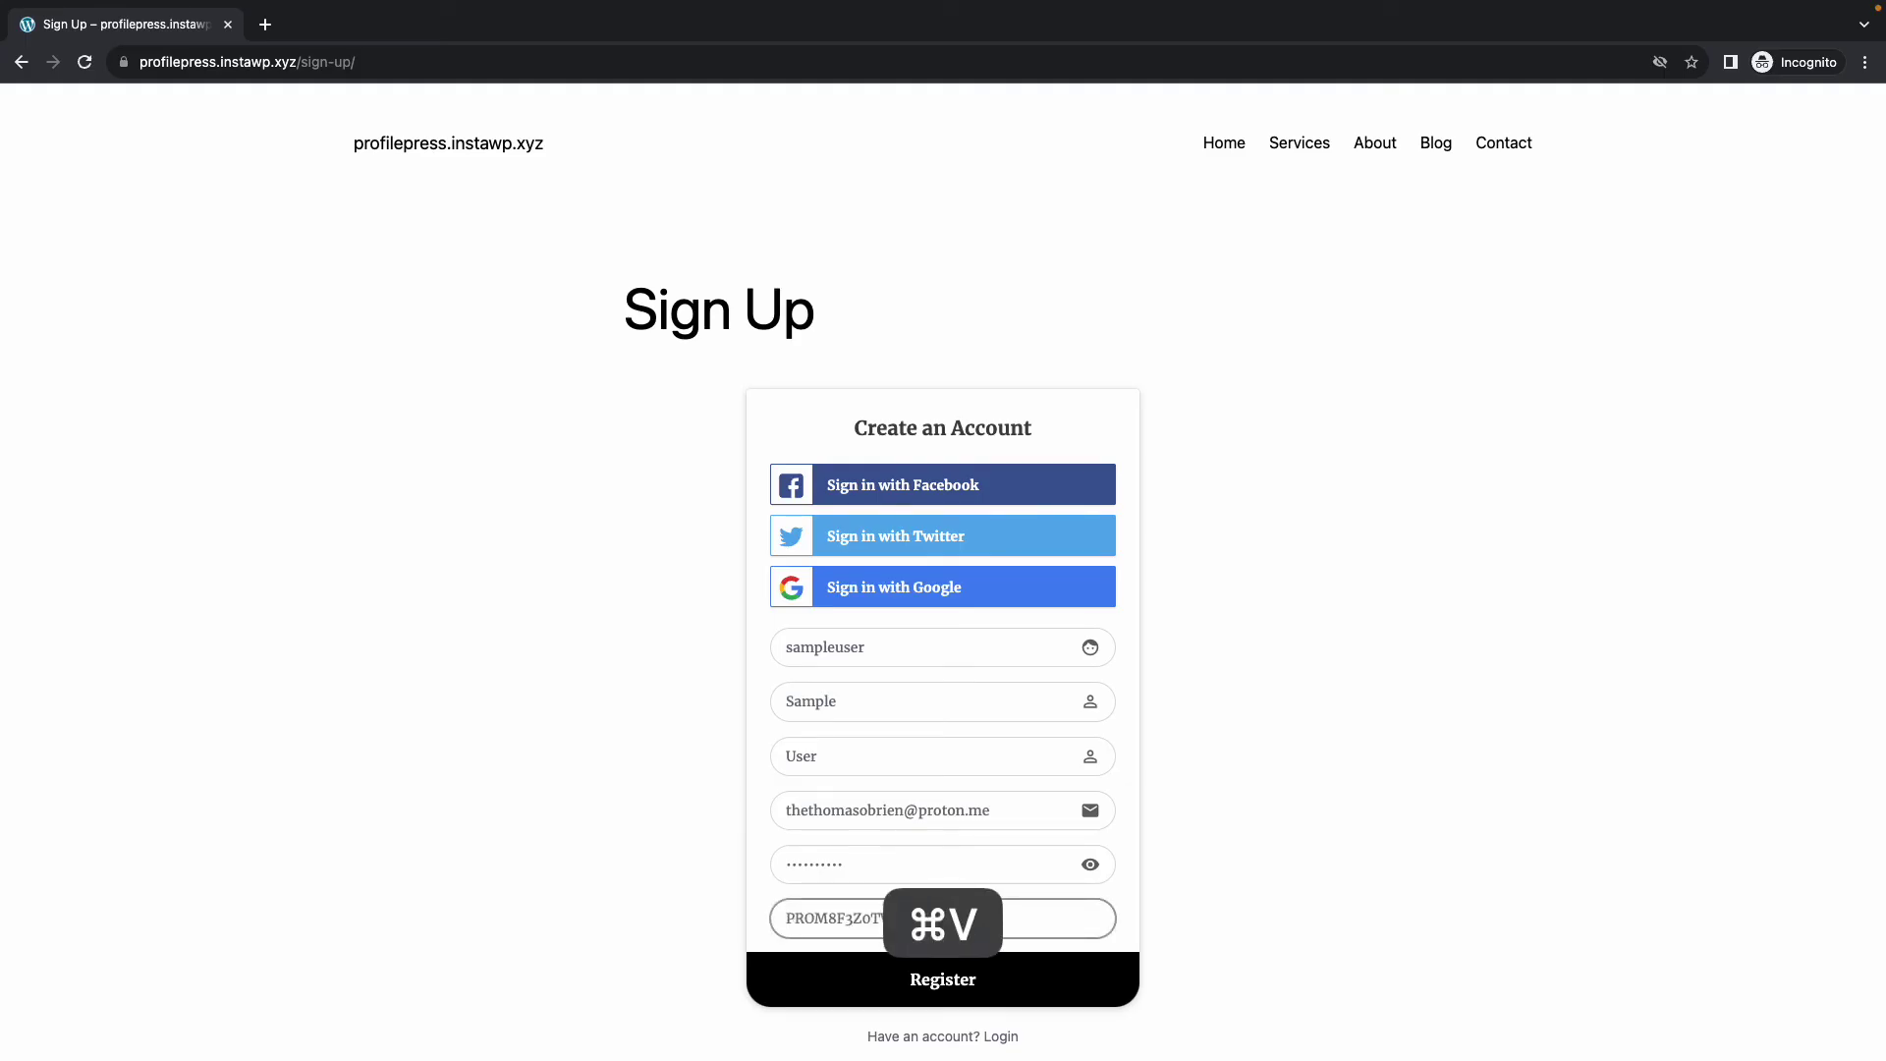
pyautogui.click(887, 989)
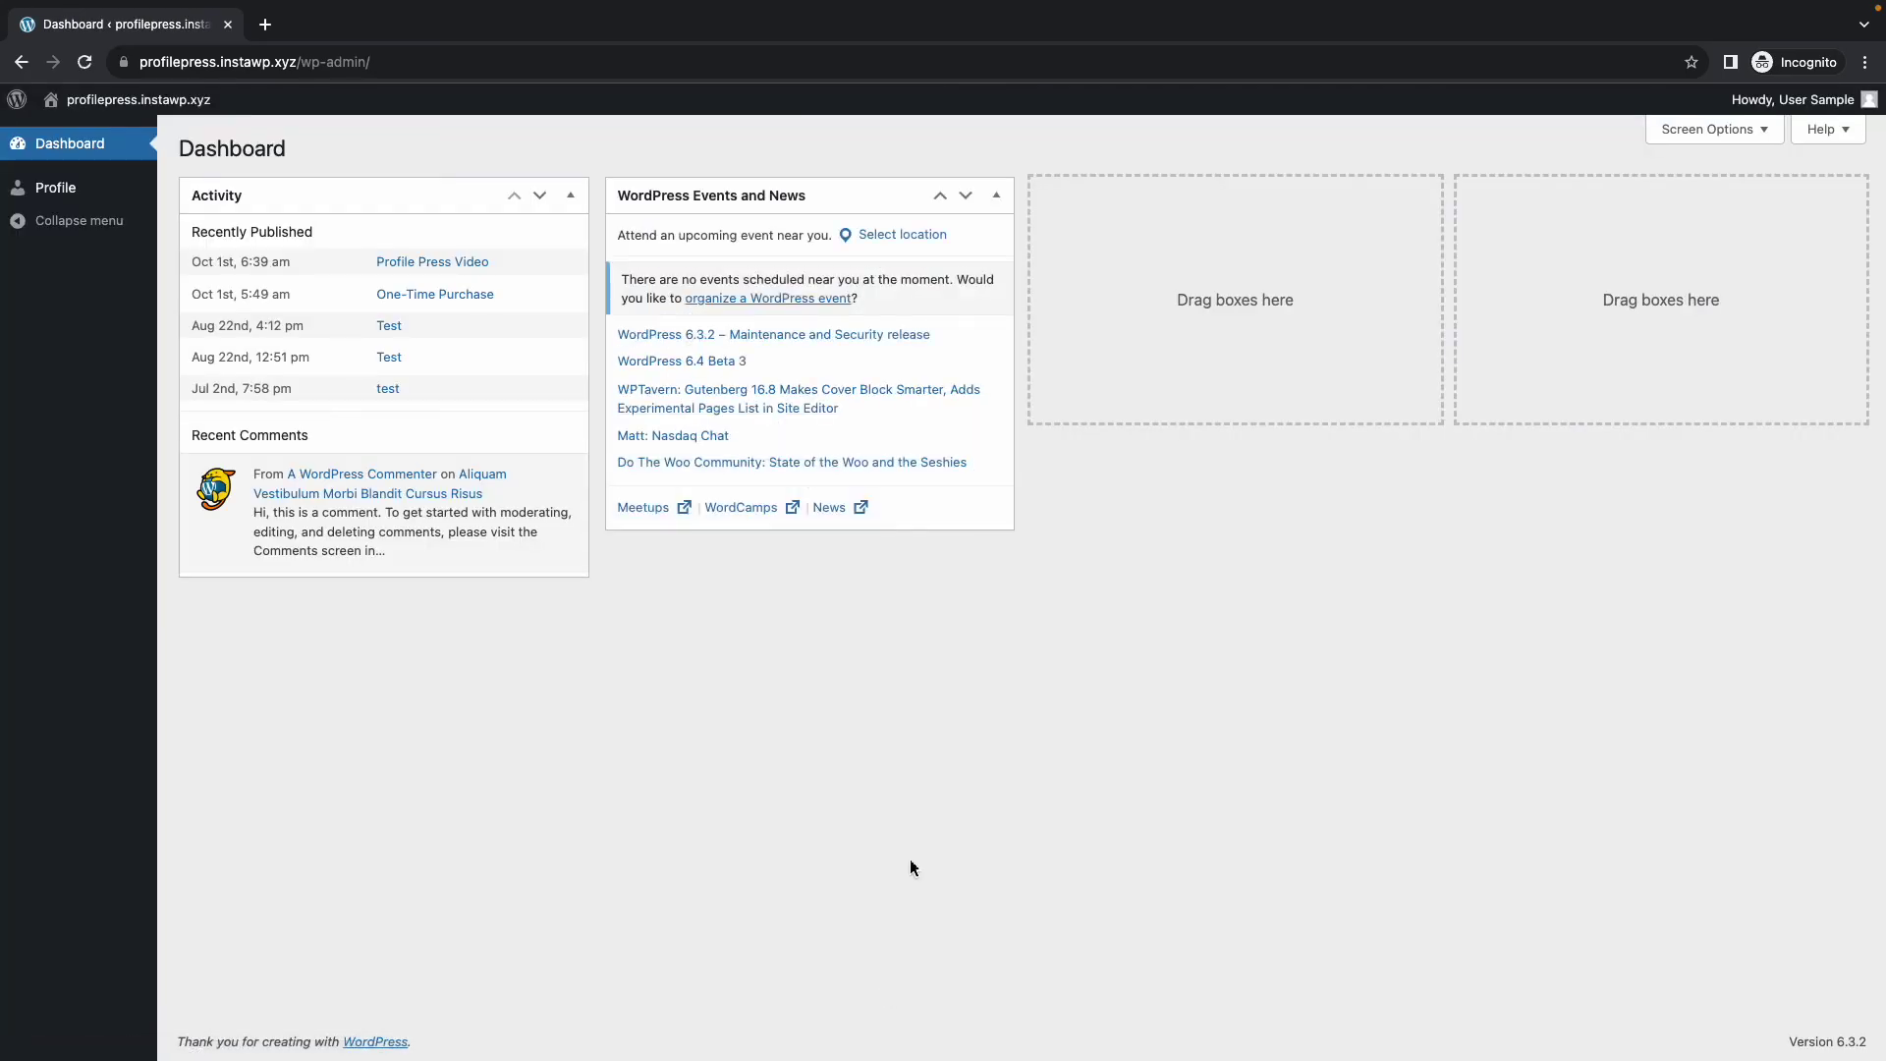
# Go to the new user's Profile page and view its Subscriptions, showing an active Pro User subscription
pyautogui.click(58, 192)
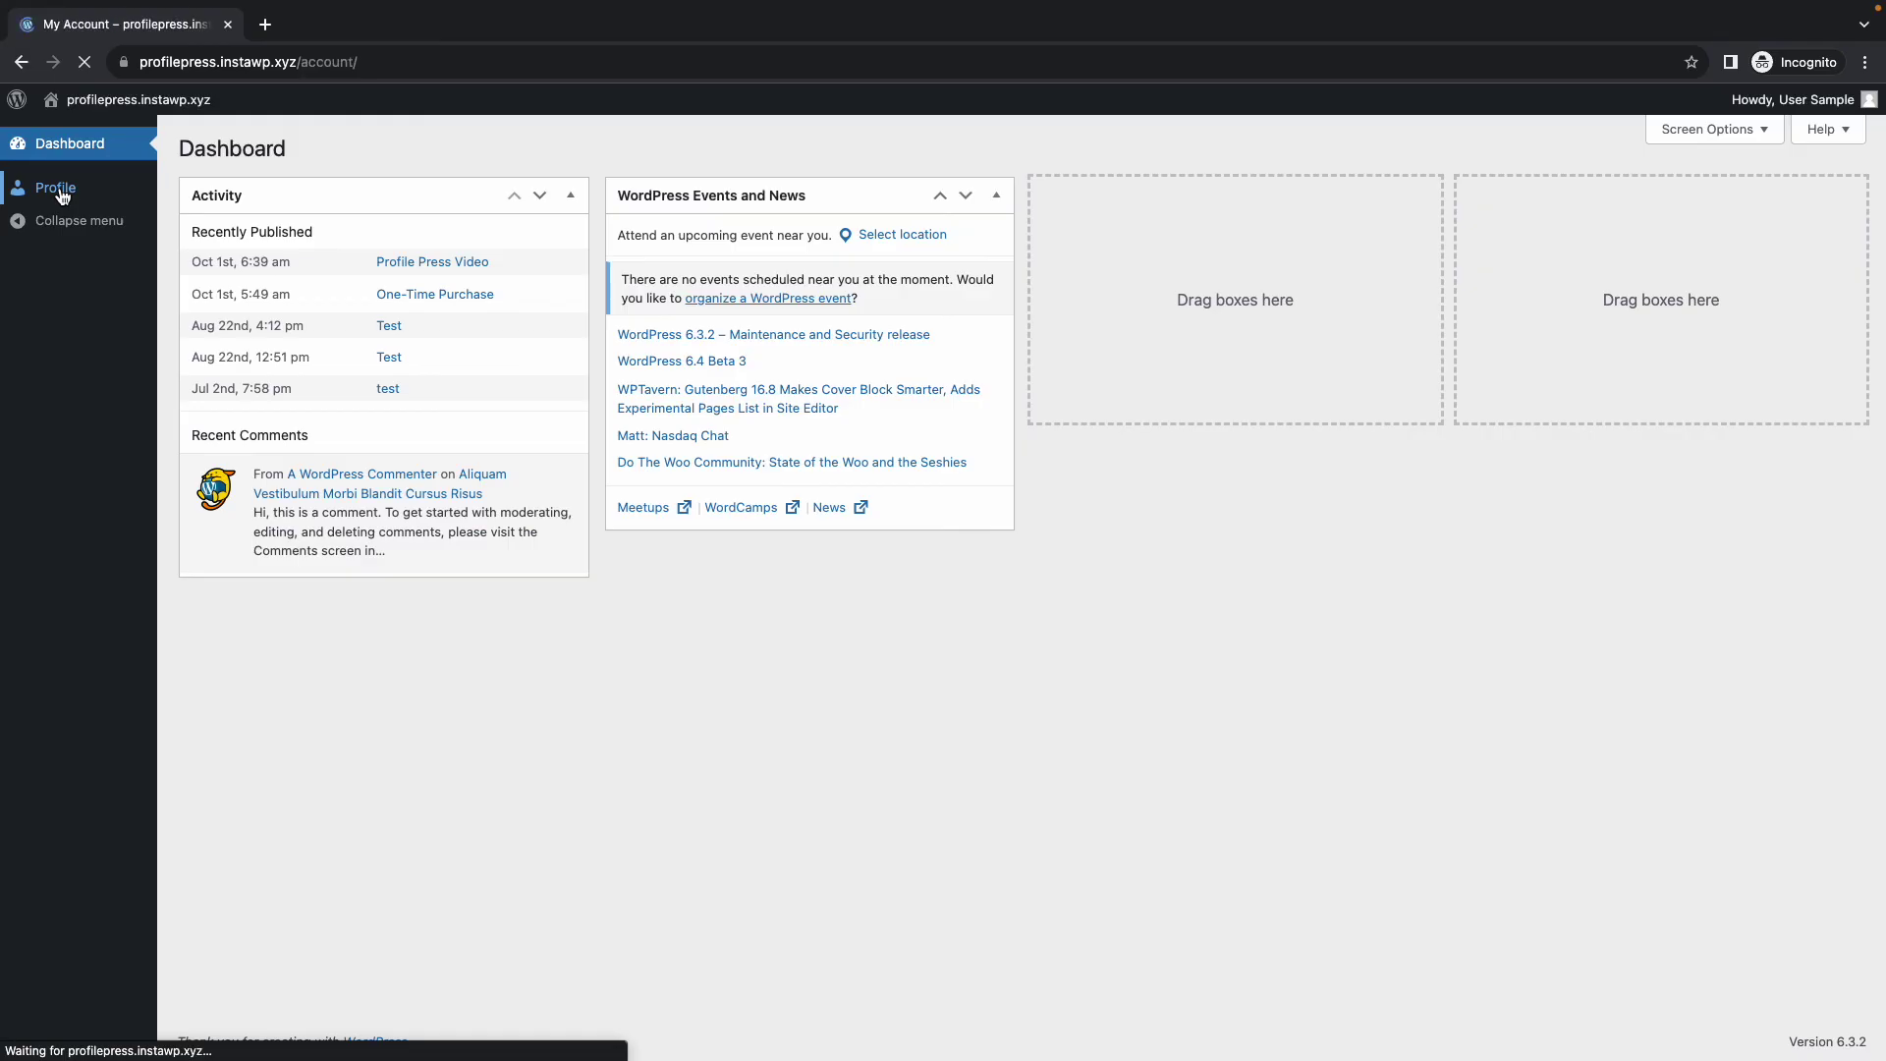
pyautogui.scroll(-3, 921, 650)
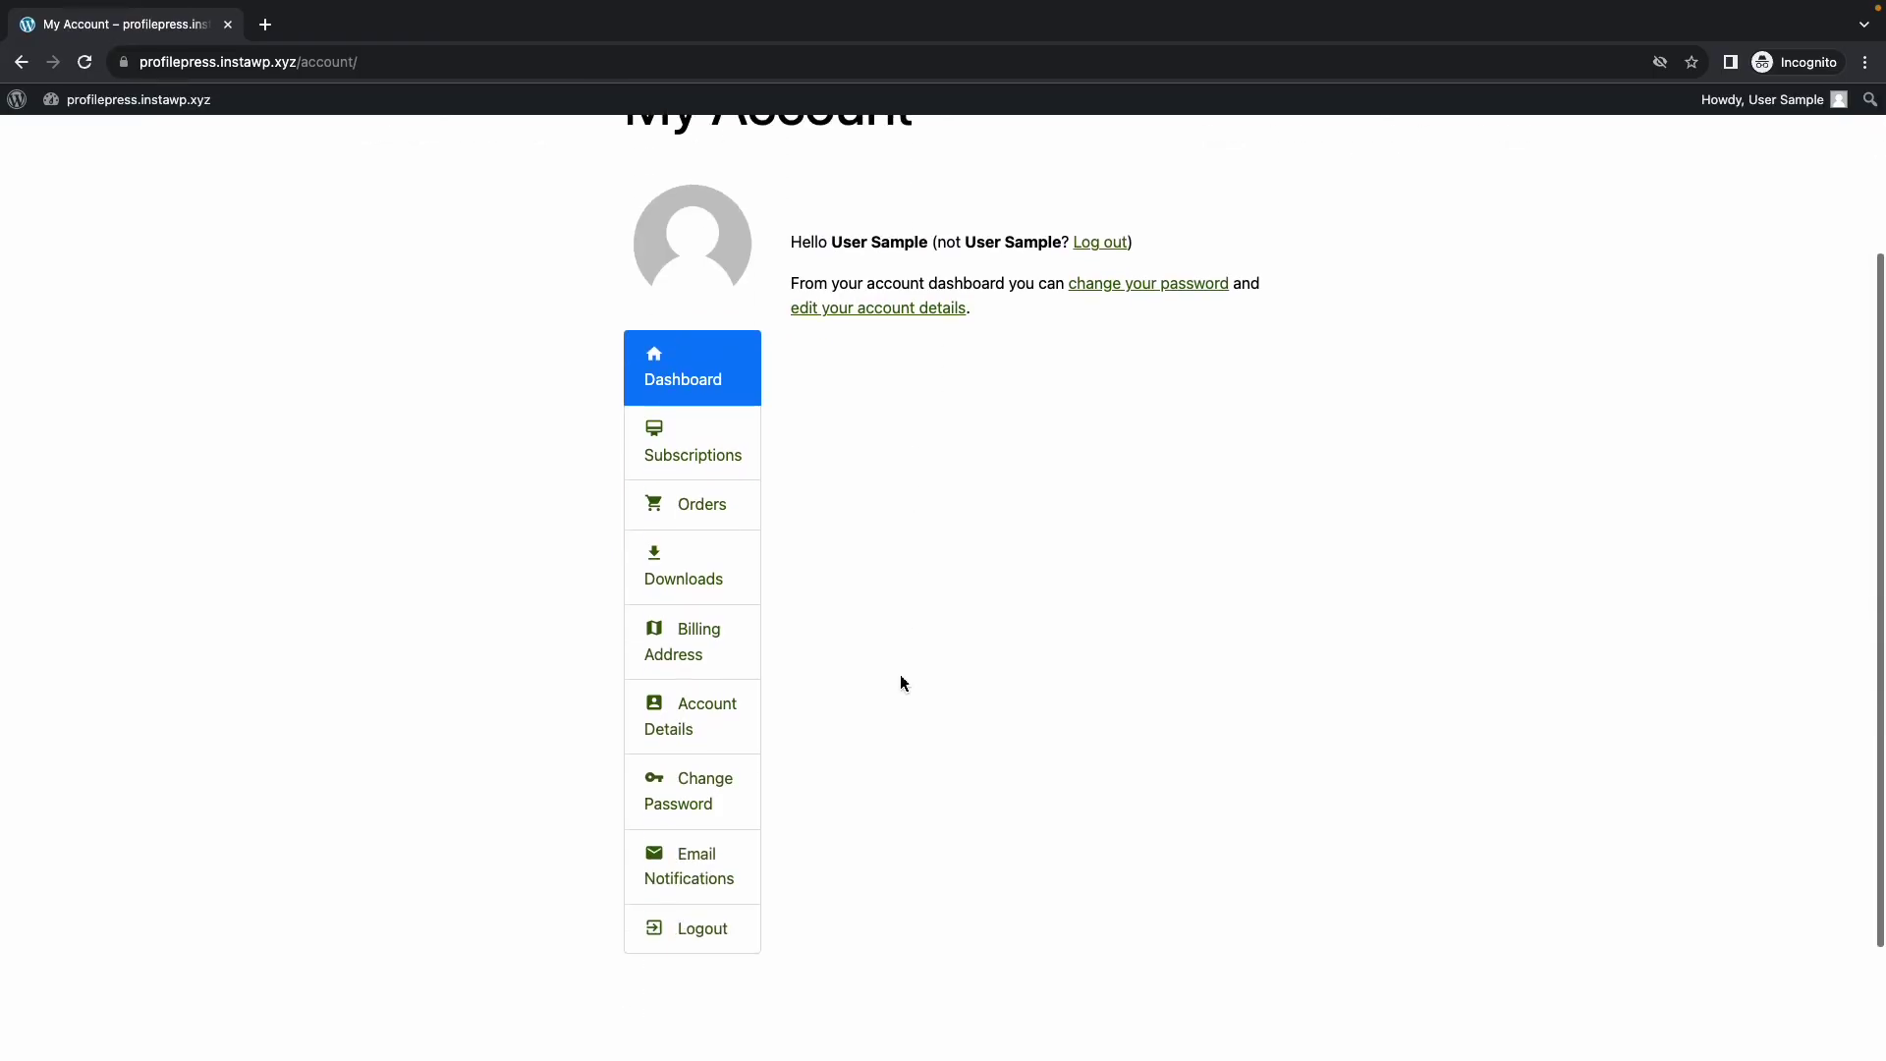
pyautogui.click(717, 461)
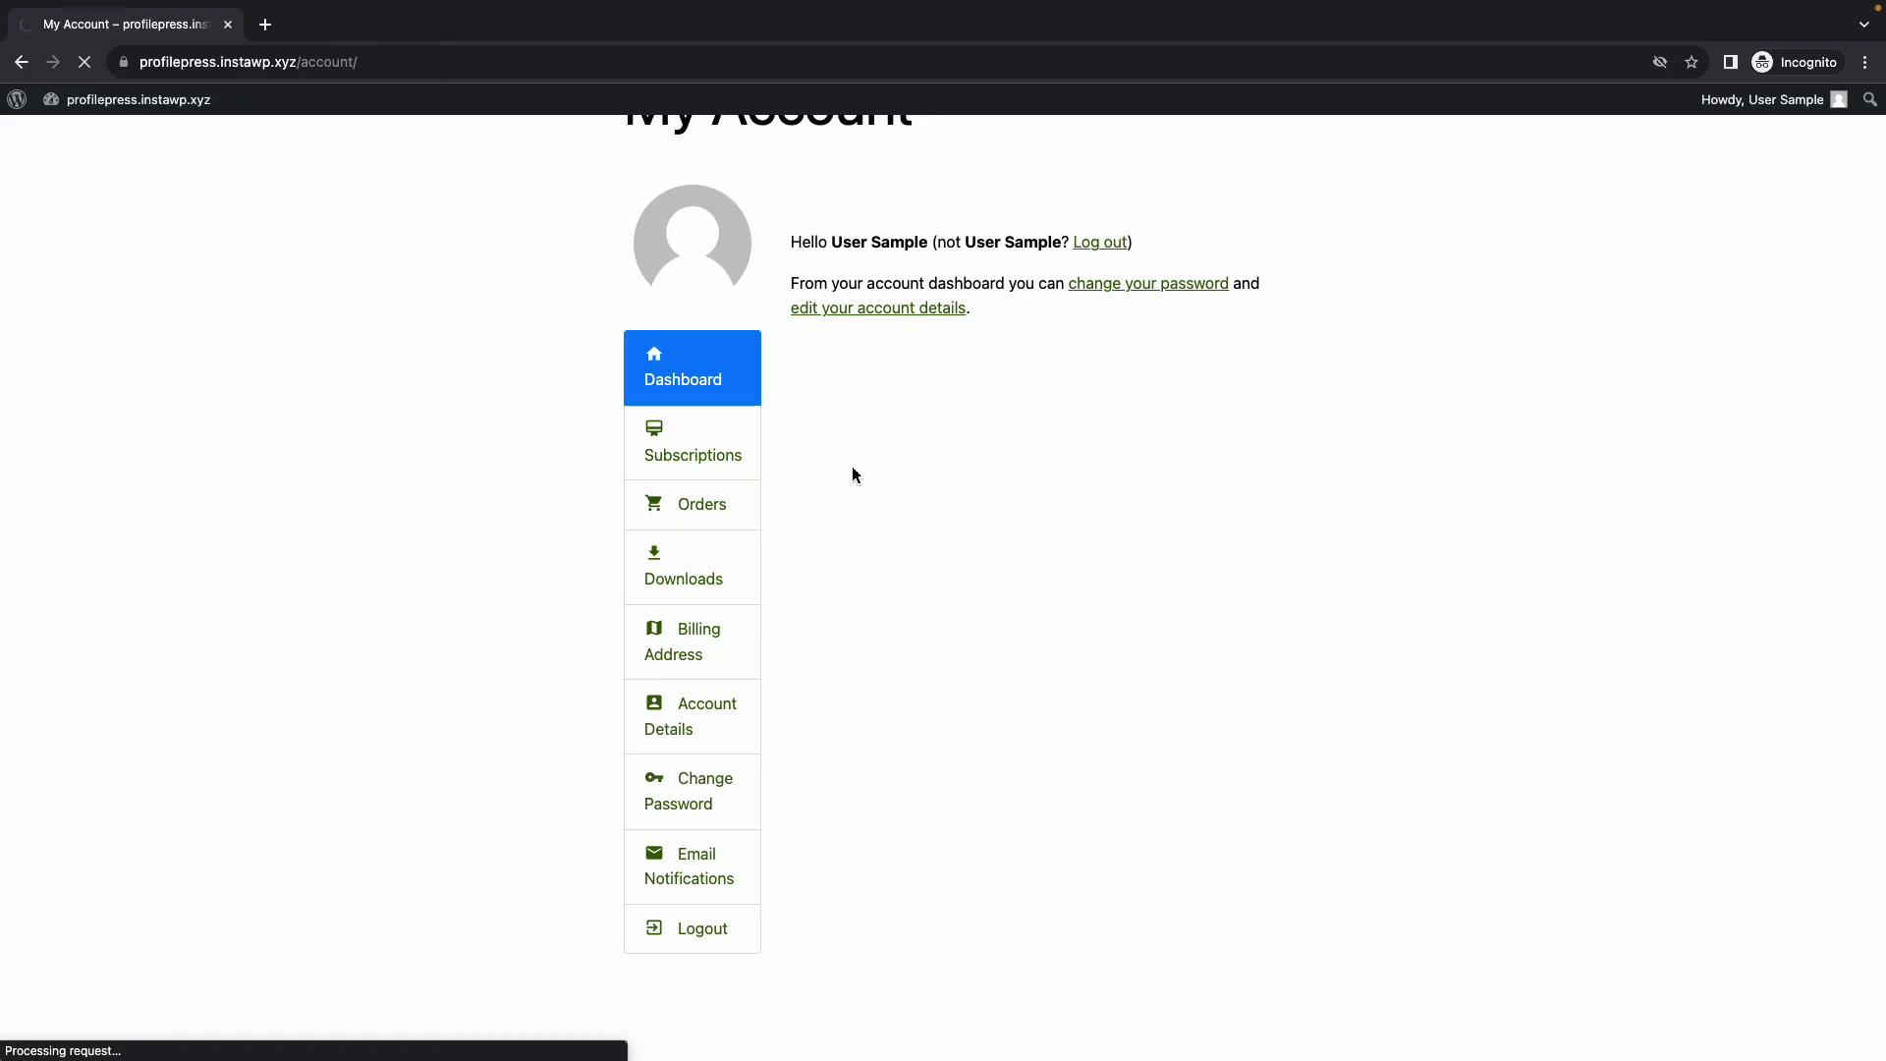